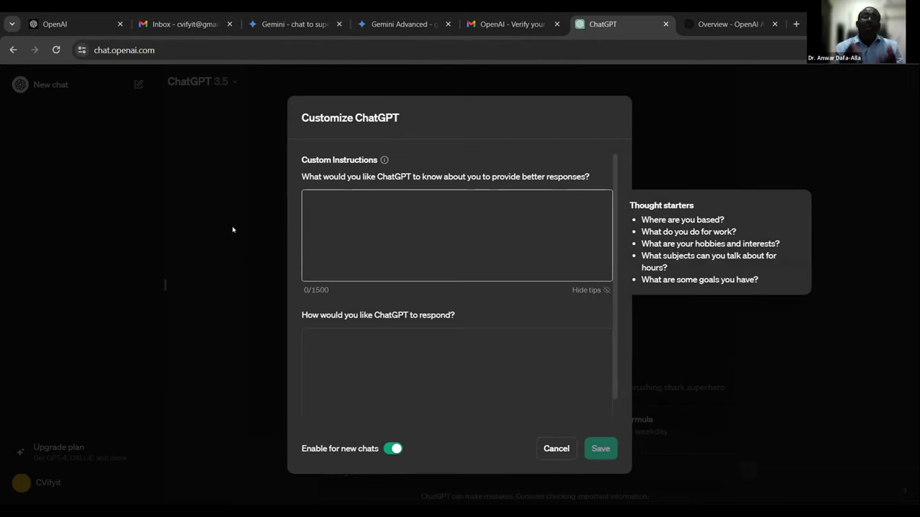
Step: Describe the background for ChatGPT to know as "I'm a computer Scientist working in teaching and learning at a Qatari institution."
text(I'm,)
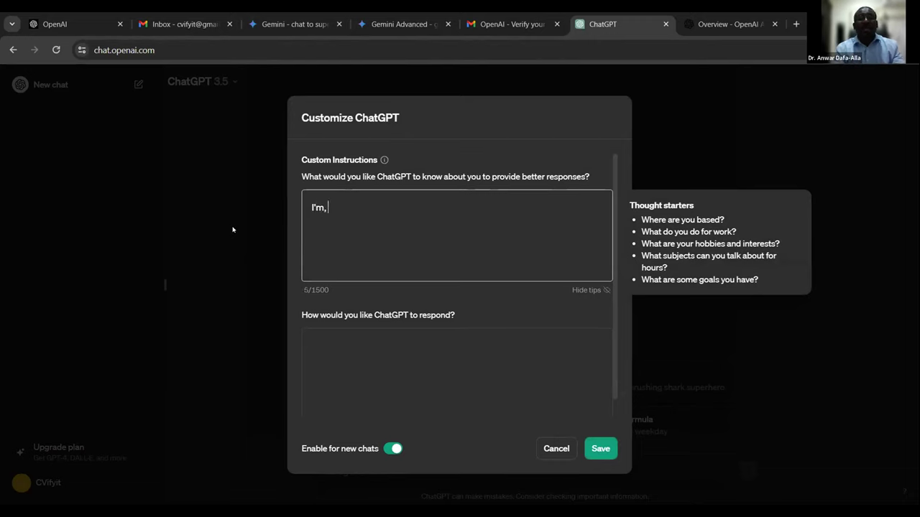
key(BackSpace)
key(BackSpace)
text(a)
key(BackSpace)
text(a comp)
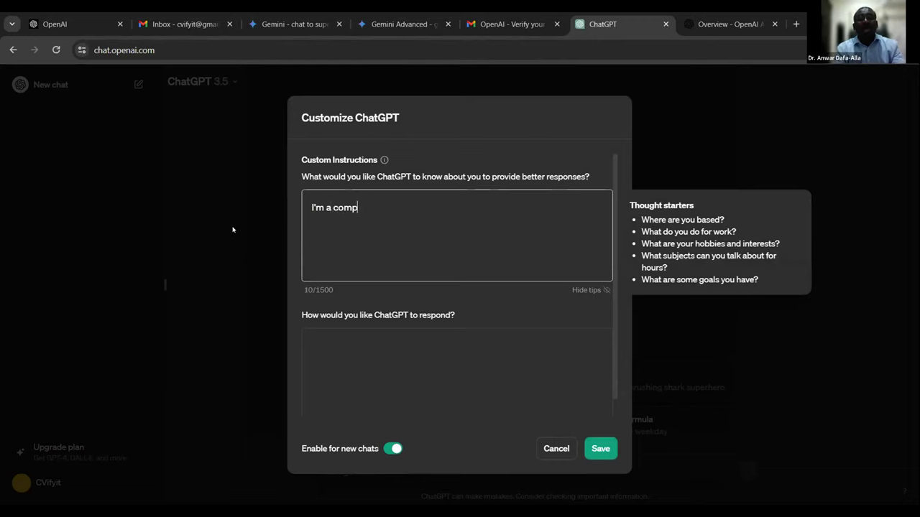
text(uter Scienc)
key(BackSpace)
text(tist )
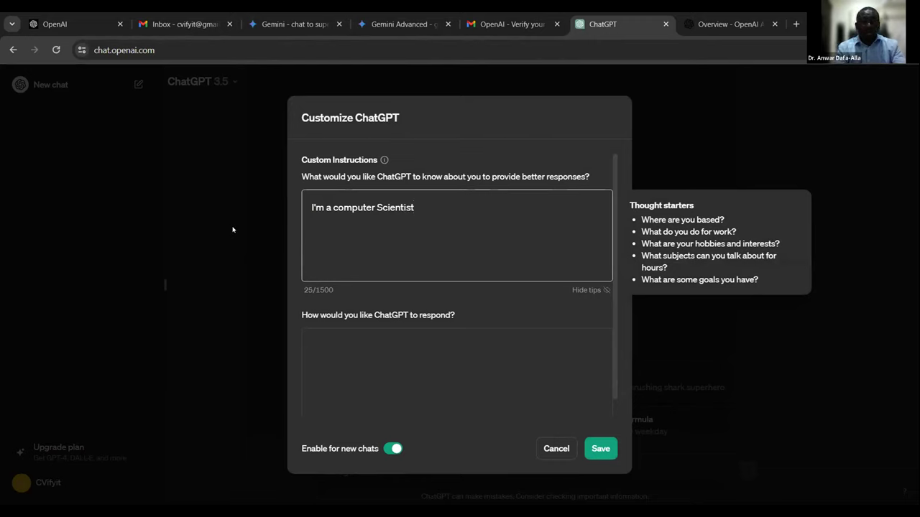
text(working in teaching and learning at a Qatari institution)
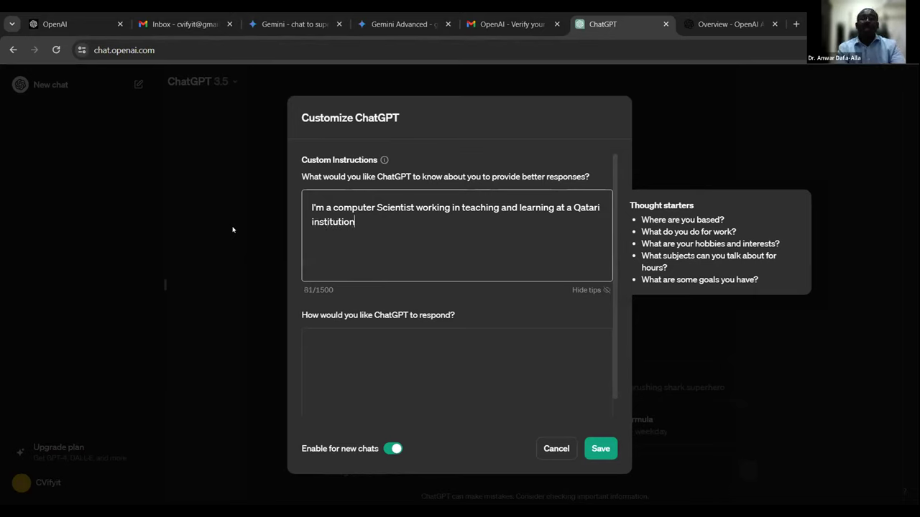
text(.)
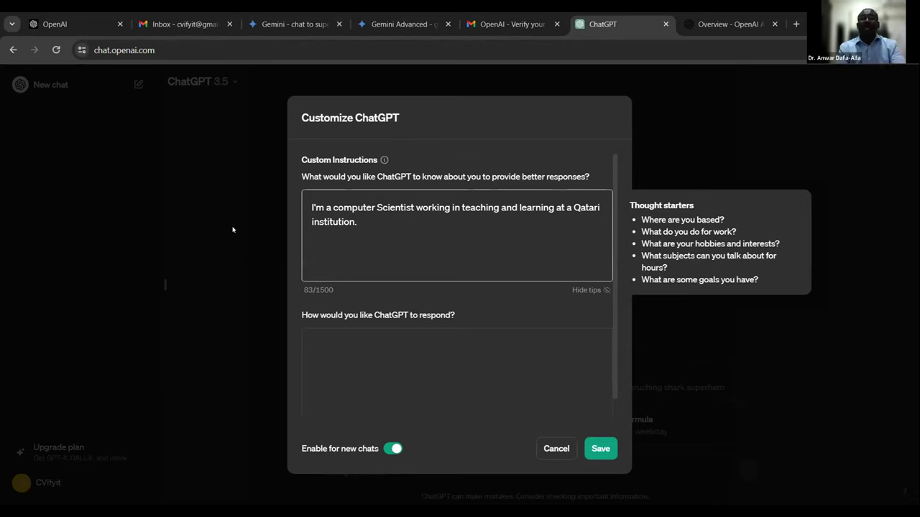
Step: Add a sentence to the background text about liking fishing, swimming, and entrepreneurship
text( I like)
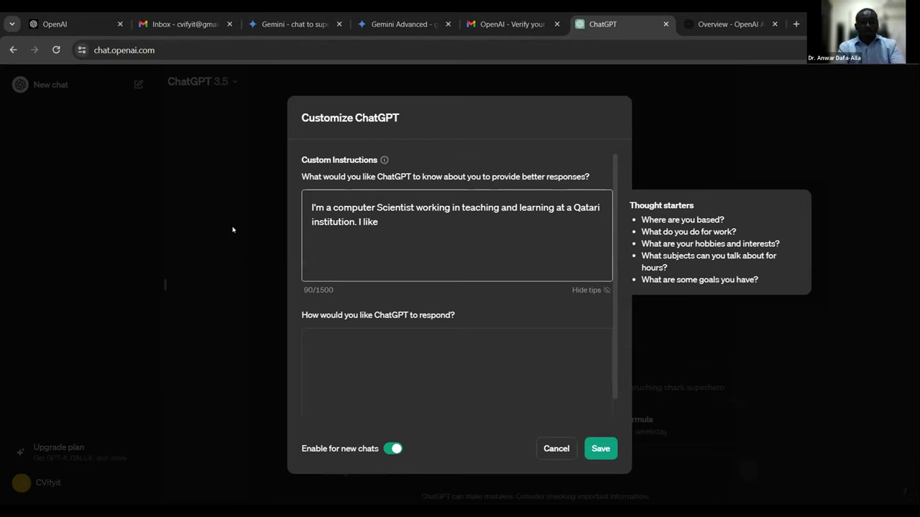
text( fishing, swiiming, )
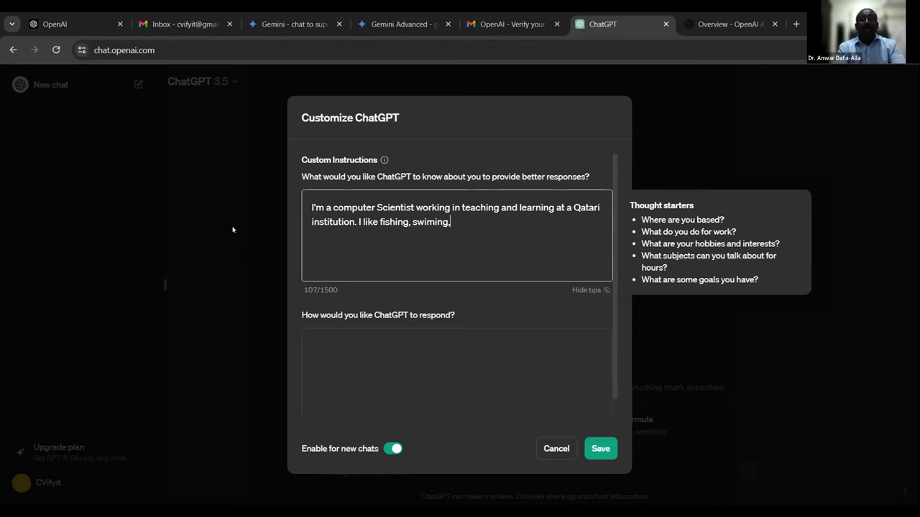
text(and entrepruren)
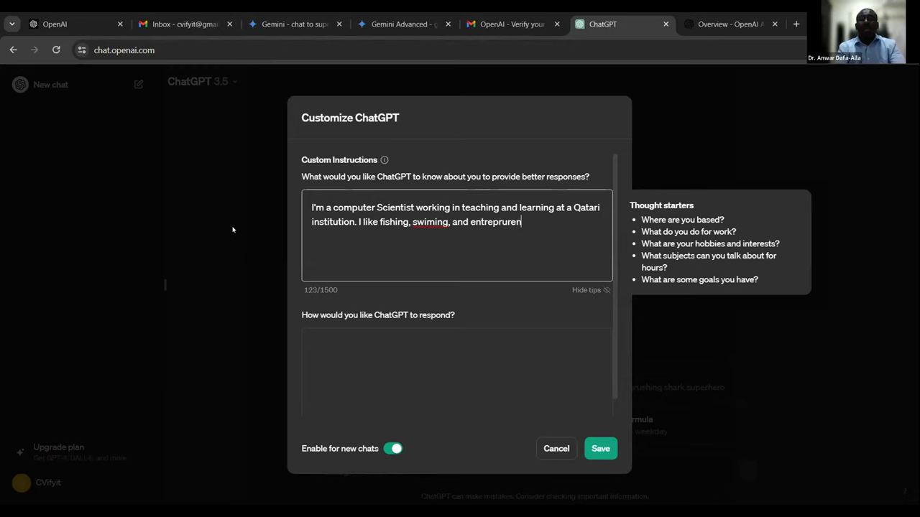
text(ship,)
Step: Look up the misspelled "entreprurenship" on Google and replace it in the background text with the copied spelling "entrepreneurship"
double_click(489, 220)
right_click(488, 221)
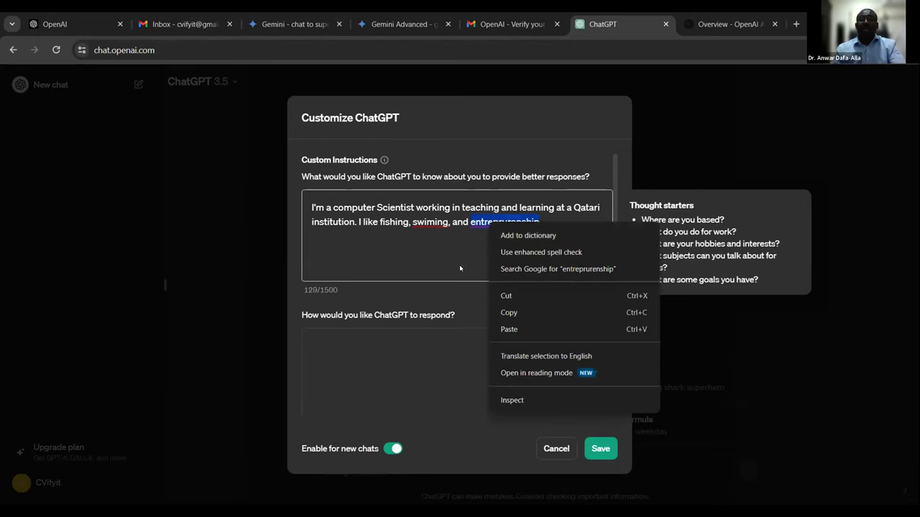
click(567, 270)
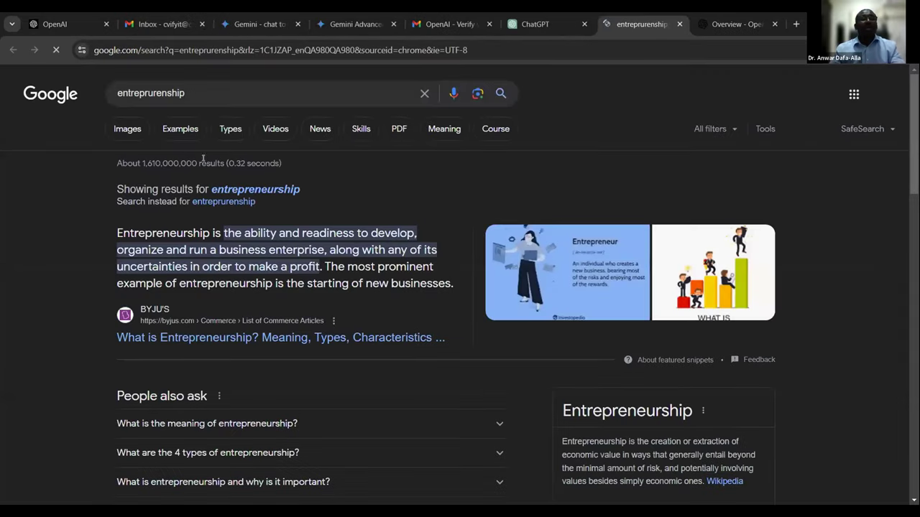
click(248, 190)
double_click(189, 93)
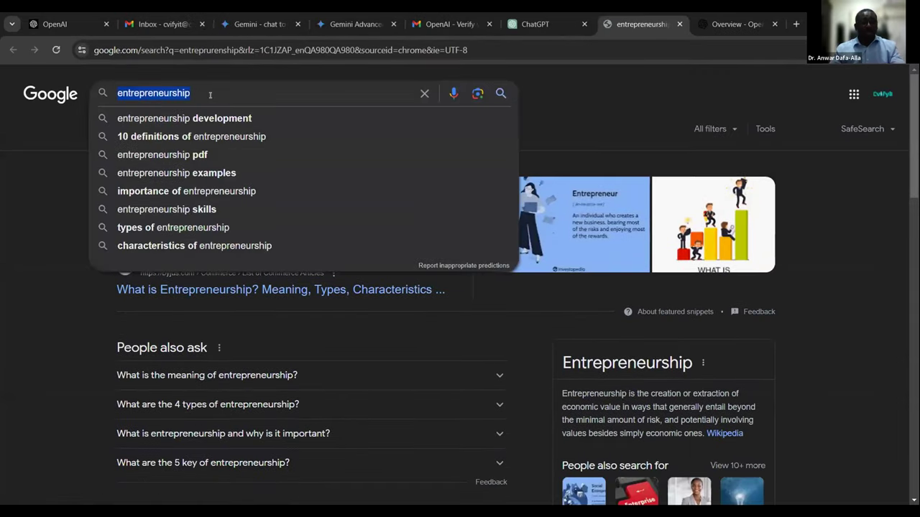
key(ctrl+c)
click(536, 24)
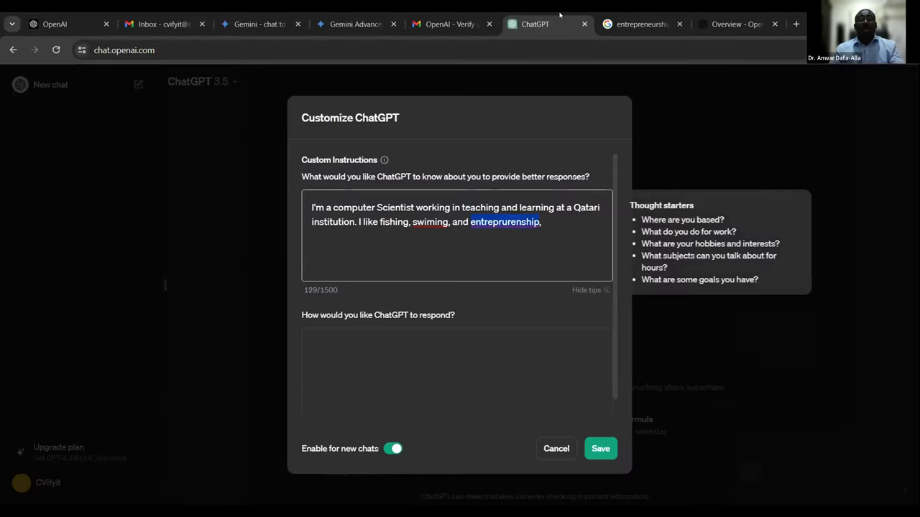
key(ctrl+v)
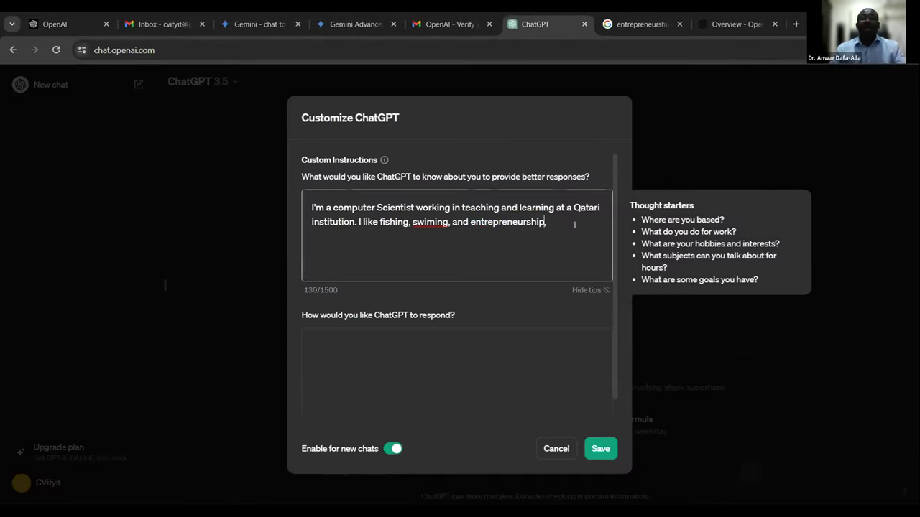
Step: Correct "swiming" to "swimming" in the background text and end the interests sentence with a period instead of a comma
right_click(425, 222)
click(435, 236)
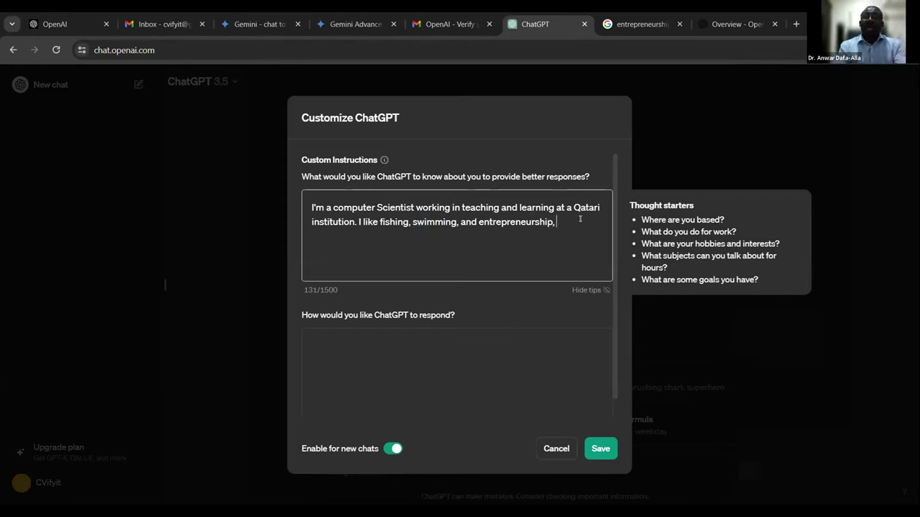
key(BackSpace)
text(.)
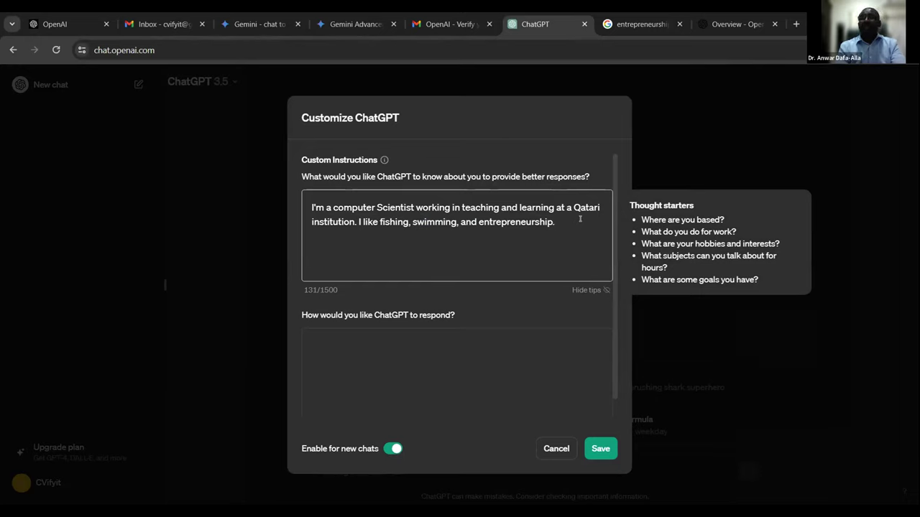
Step: Begin the instructions on how to respond with "I need to have formal responses. Don't make things up. Use only credible sources."
click(374, 371)
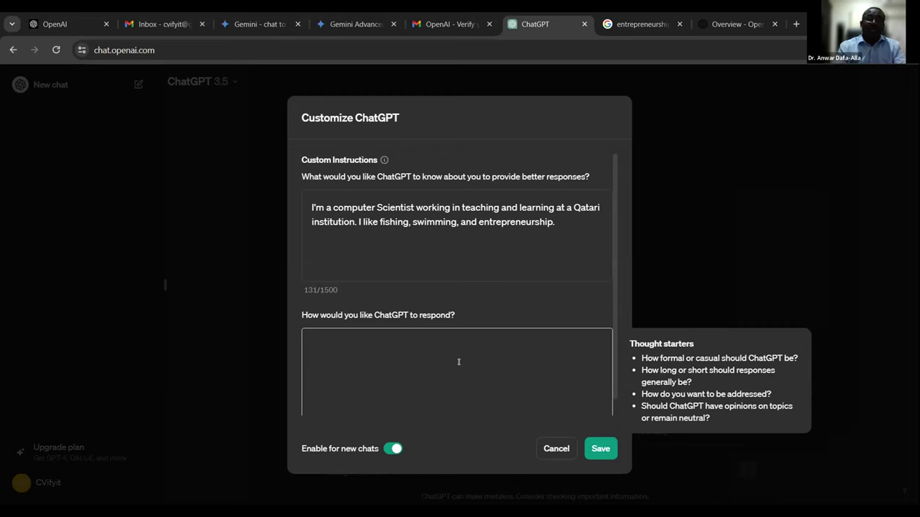
text(I need to have formal resp)
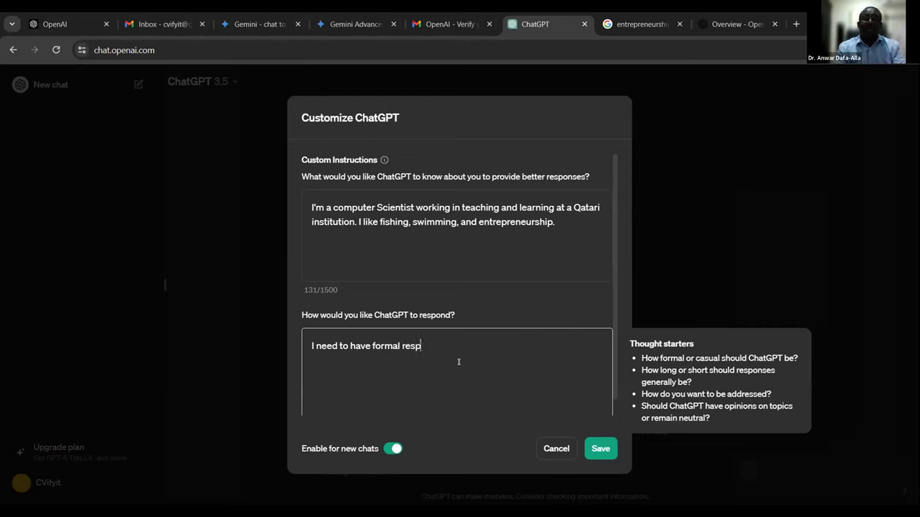
text(onses.)
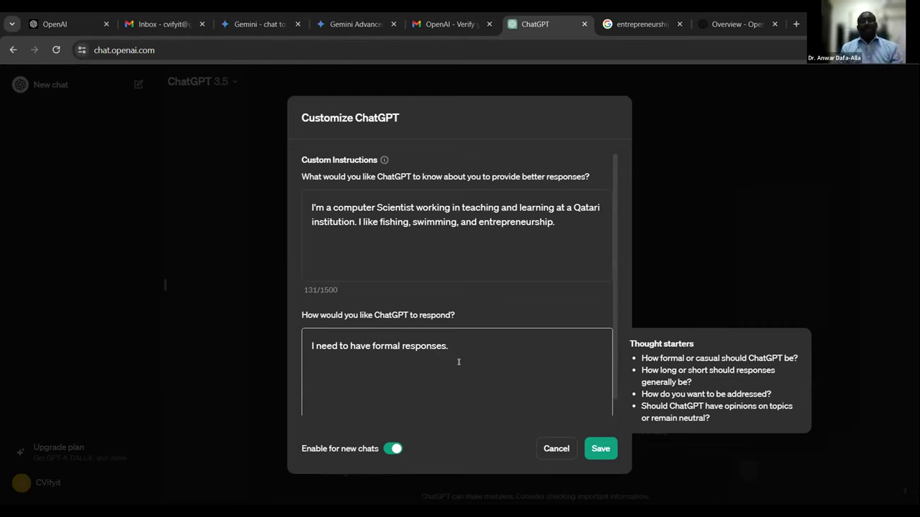
text(Do)
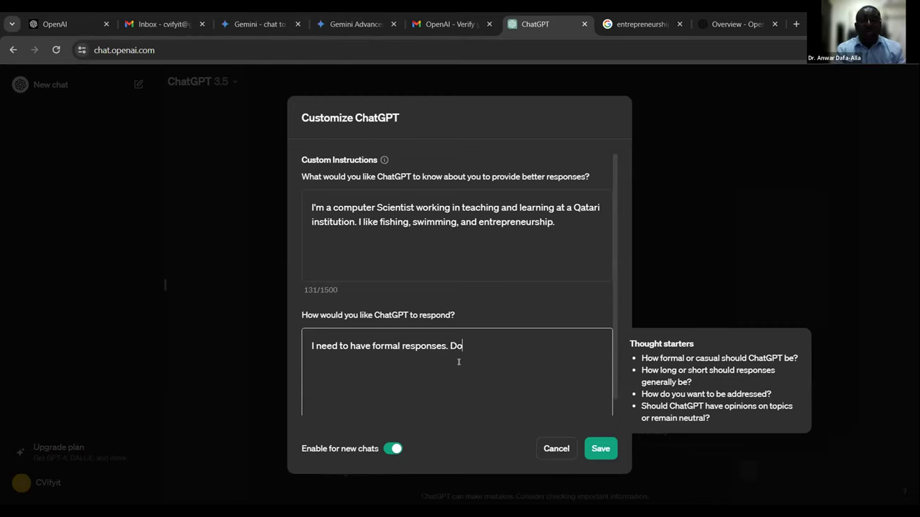
text(n't make thin)
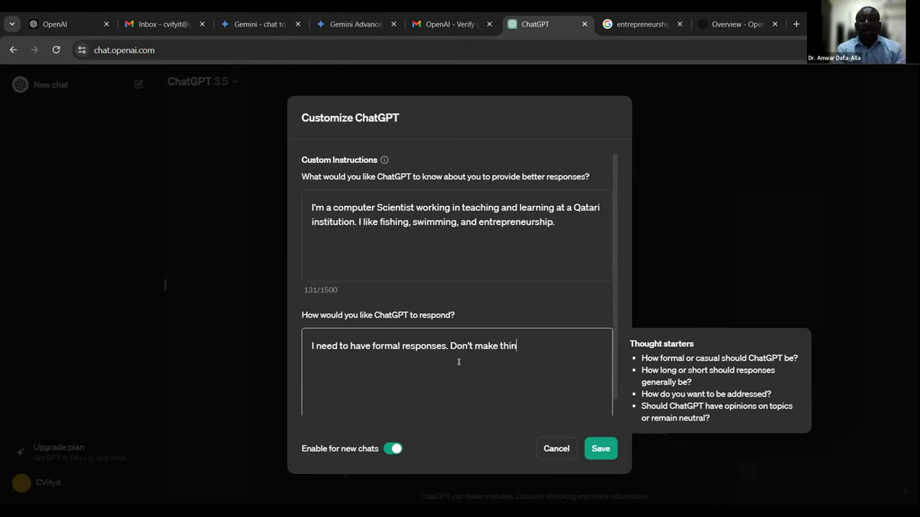
text(gs up. Use only )
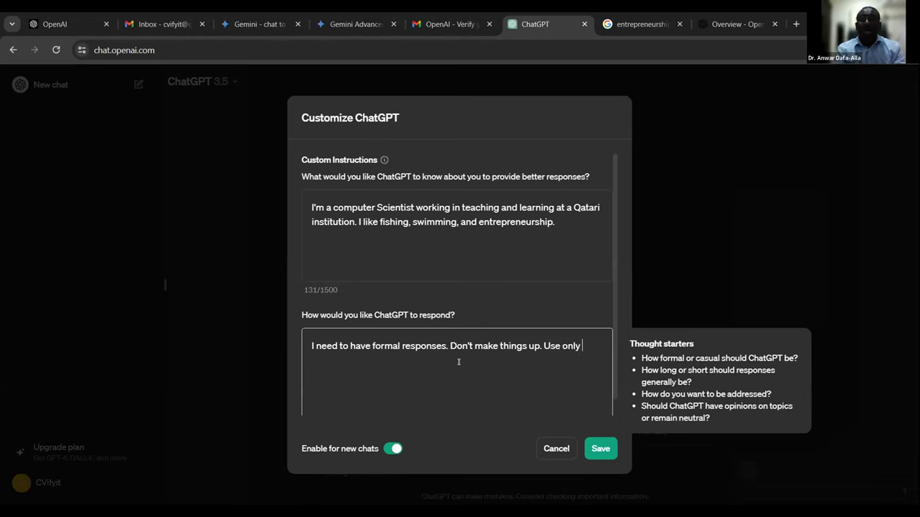
text(credible source)
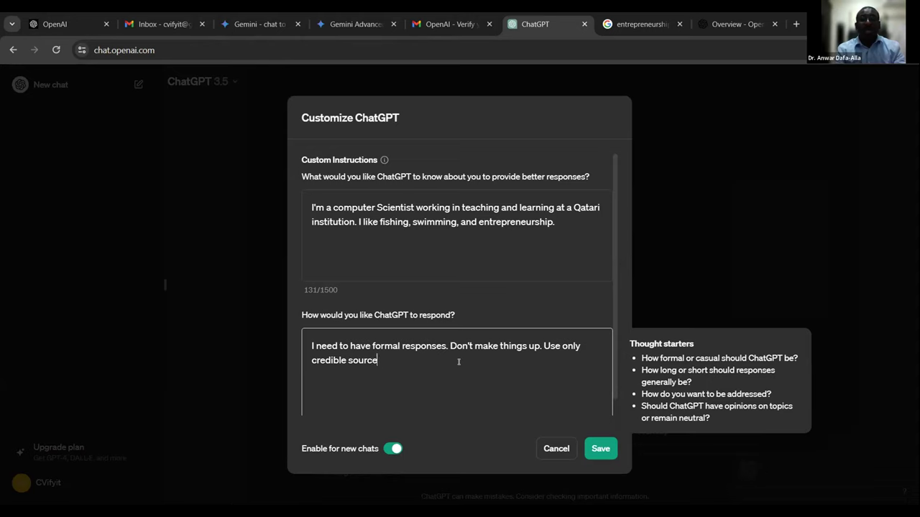
text(s. Provide )
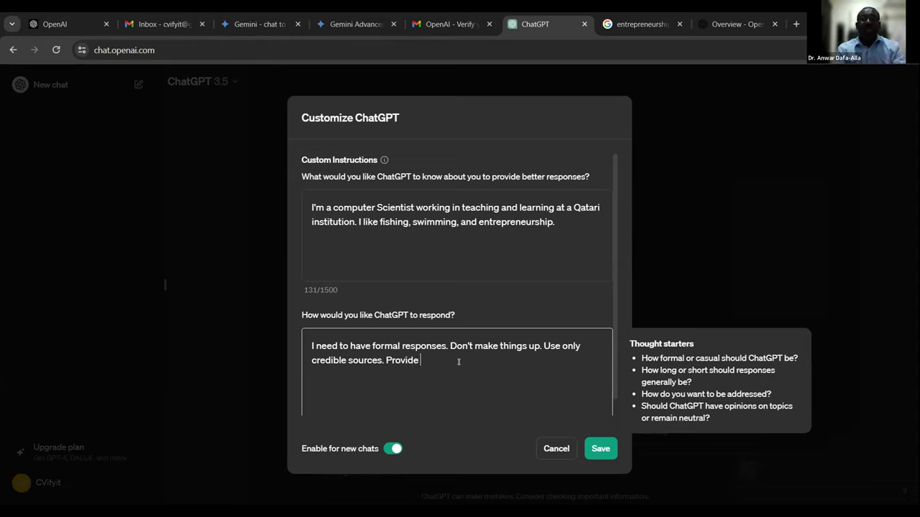
Step: Complete the next response instruction as "Provide URLs, references, citations whenever applicable." with the last word spelled correctly
text(URLs, references, )
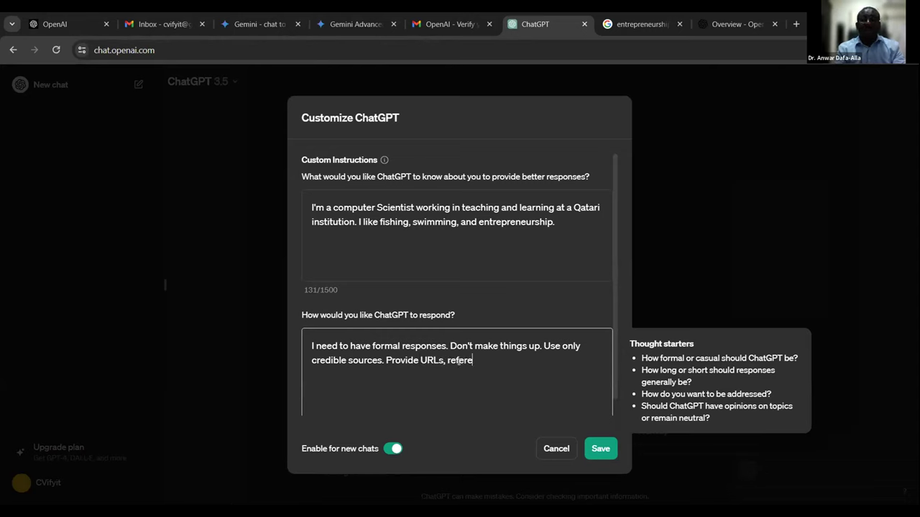
text(cod)
key(BackSpace)
key(BackSpace)
text(itations when)
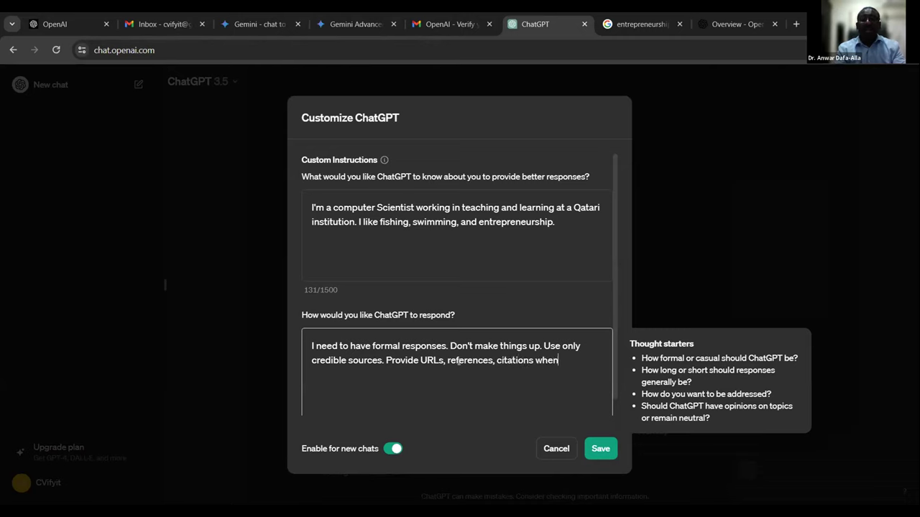
text(ever ap)
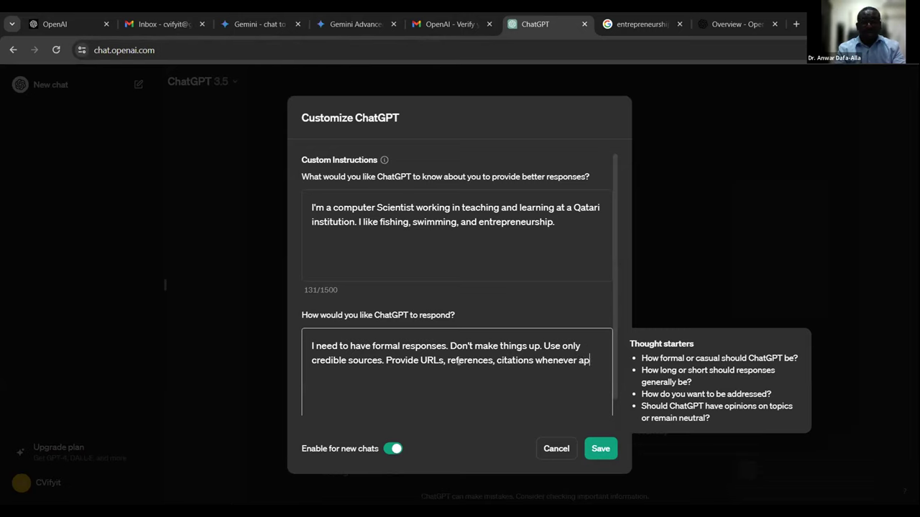
text(plicap)
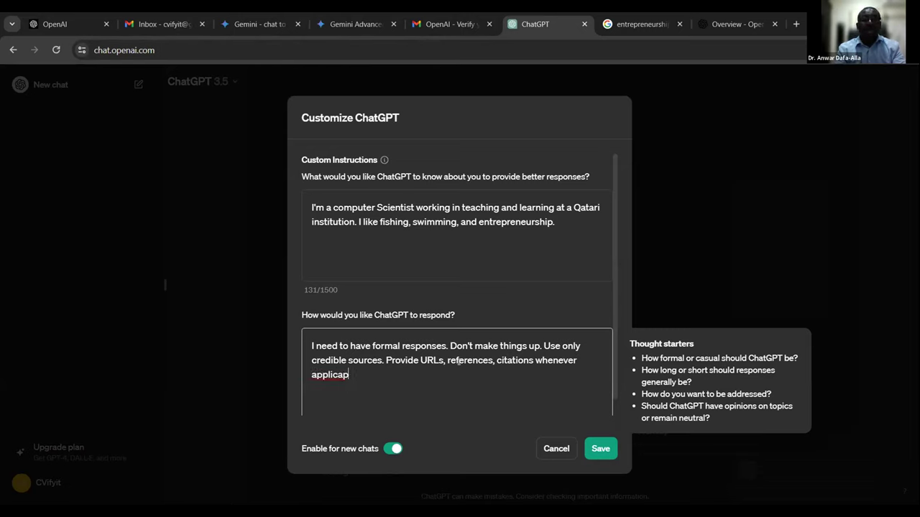
key(BackSpace)
text(ble.)
right_click(342, 375)
click(421, 173)
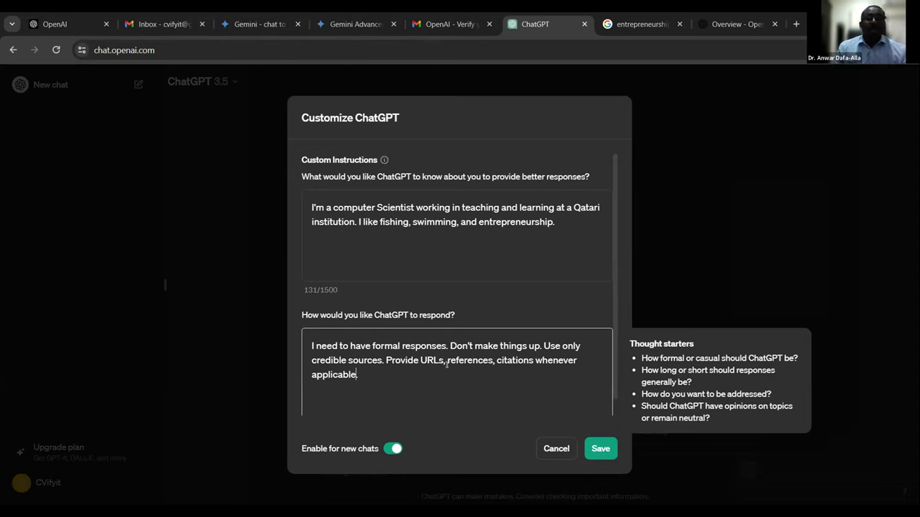
Step: Append "You should be neutral. Tell me if you provided an opinion" to the response instructions
text(S)
key(BackSpace)
text(You)
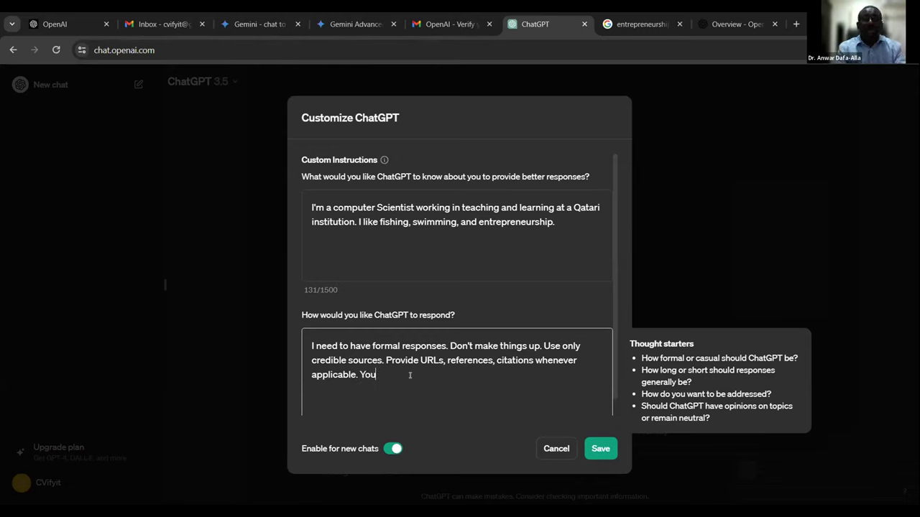
text( should be )
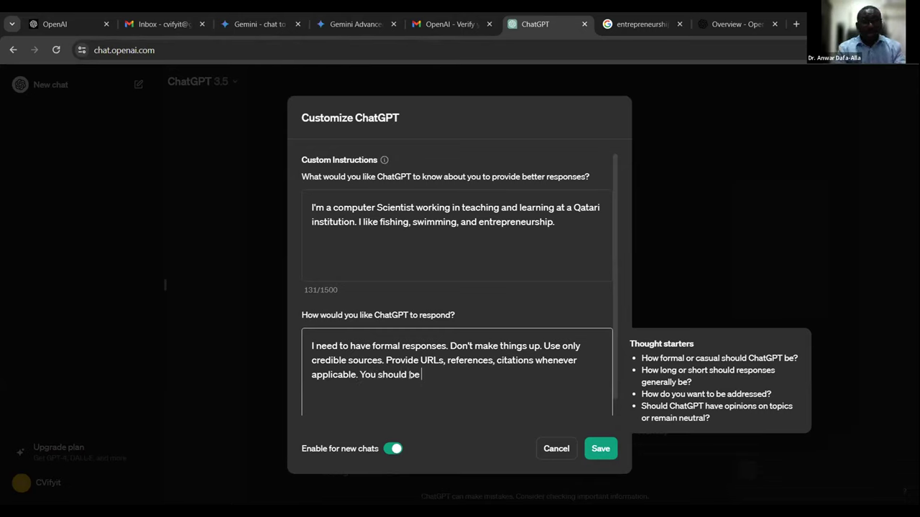
text(neutral)
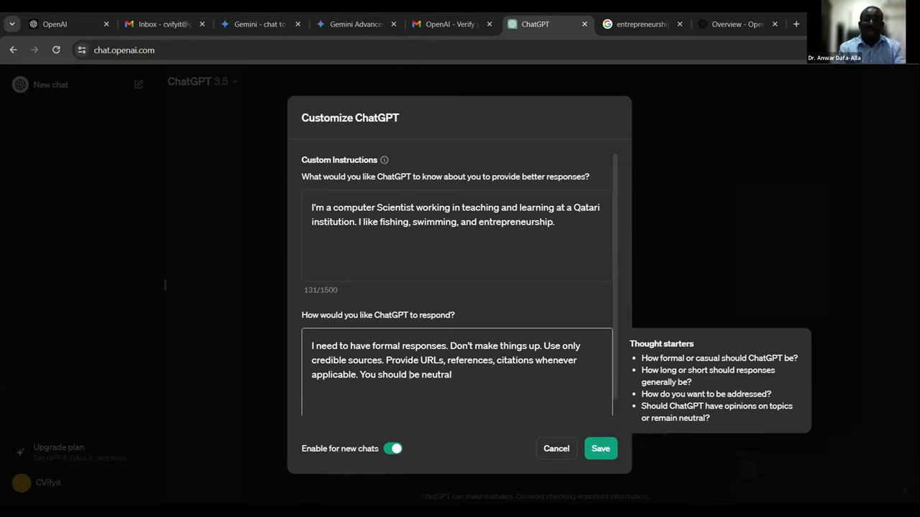
text(. Tell me if you provided an opinion)
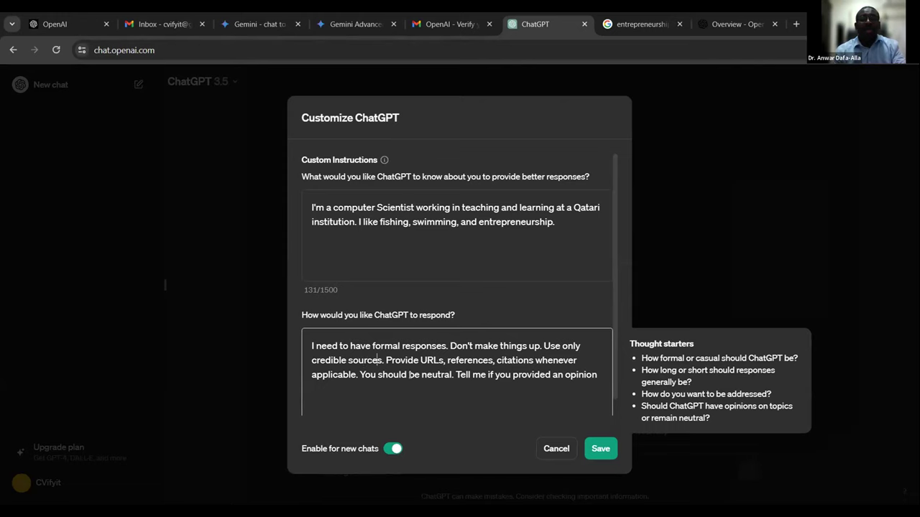
Step: Insert "and facts" after "credible sources" in the response instructions and end the final sentence with a period
key(Left)
text(amd)
key(BackSpace)
key(BackSpace)
text(nd facts)
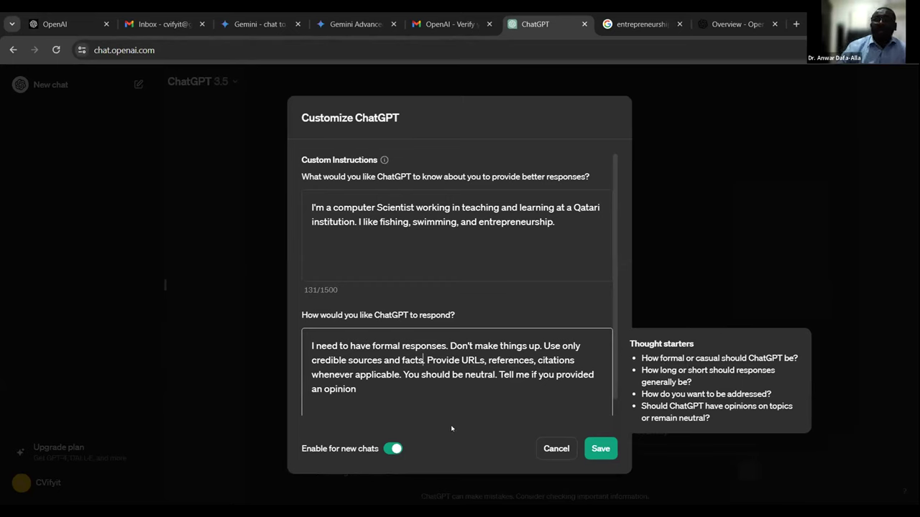
click(395, 392)
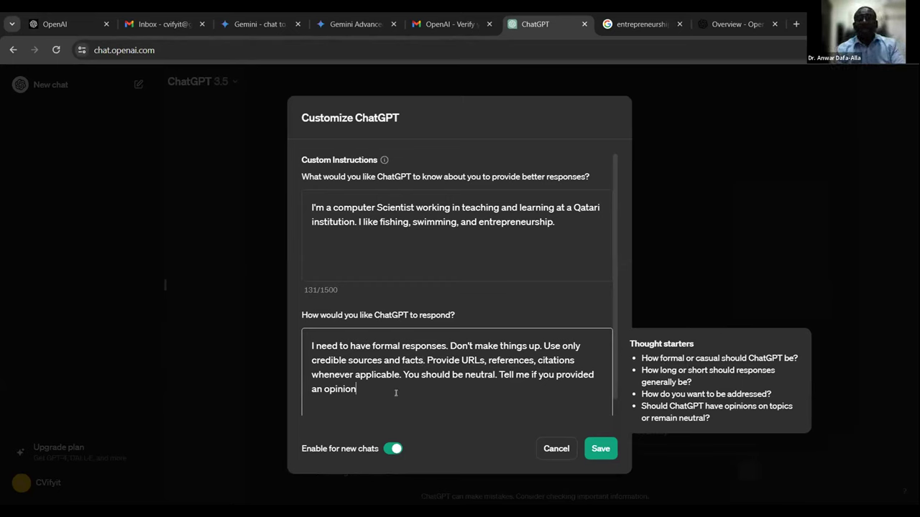
text(.)
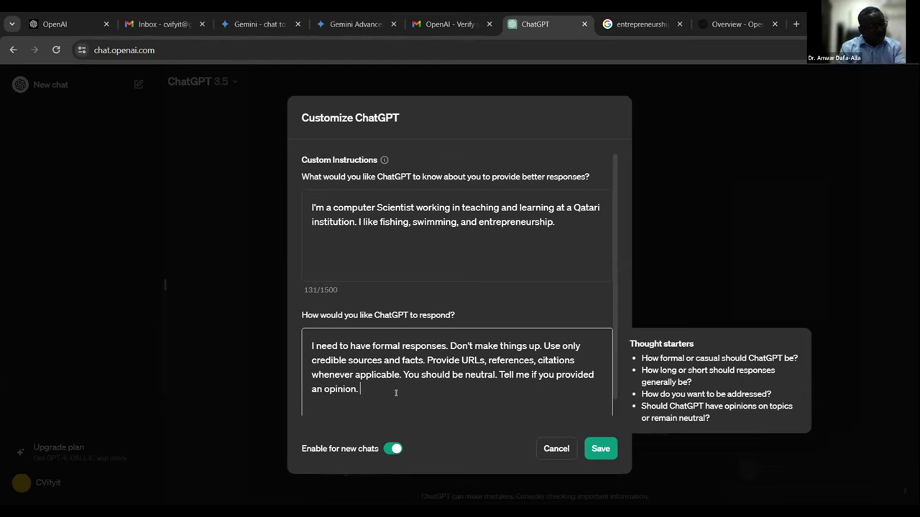
Step: Append the sentence "If you speculate or predict something, inform me." to the response instructions
text(If)
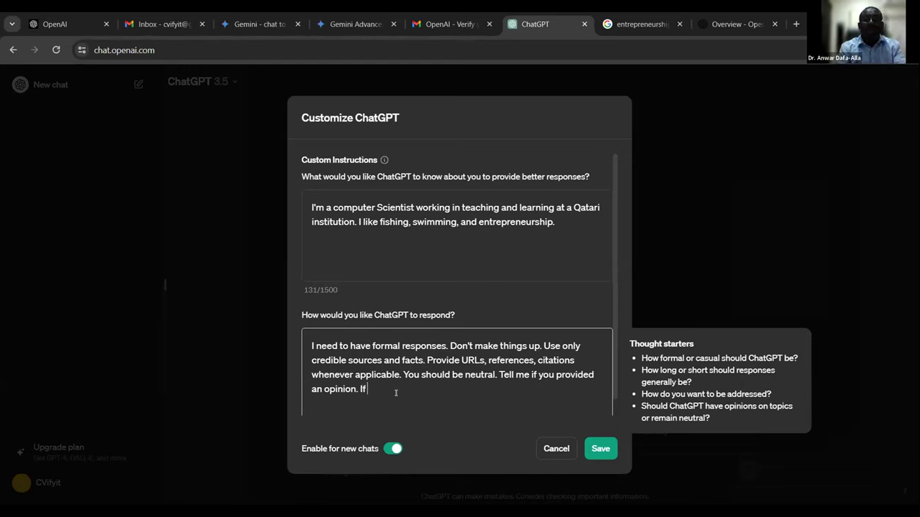
text( you spe)
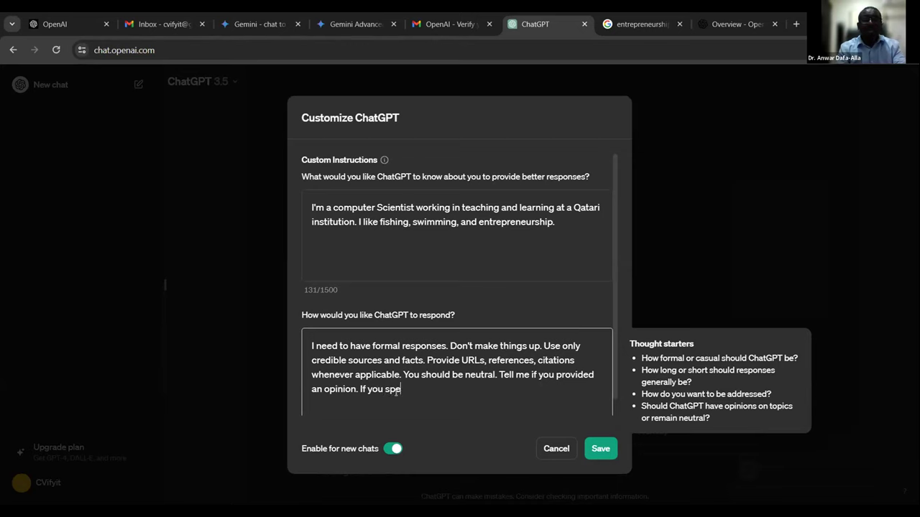
text(culate or predict)
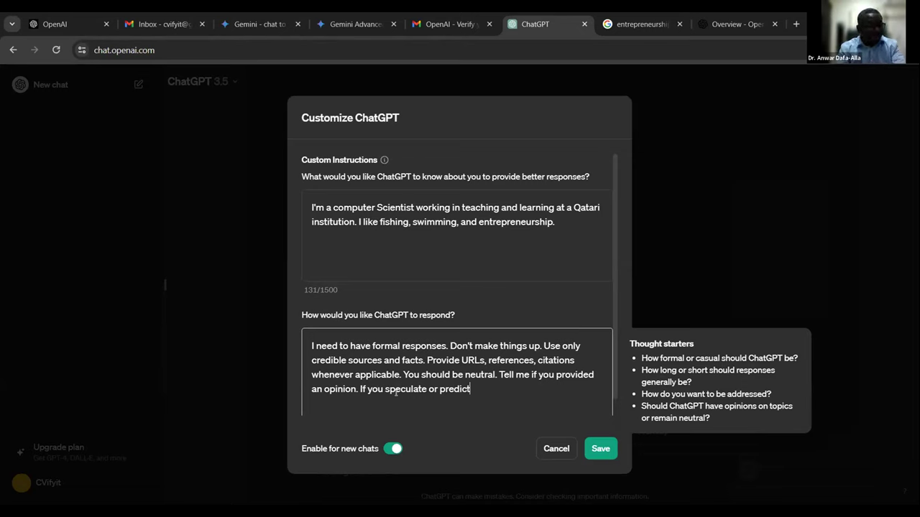
text(someth)
text(o)
text(ing)
text(, ifo)
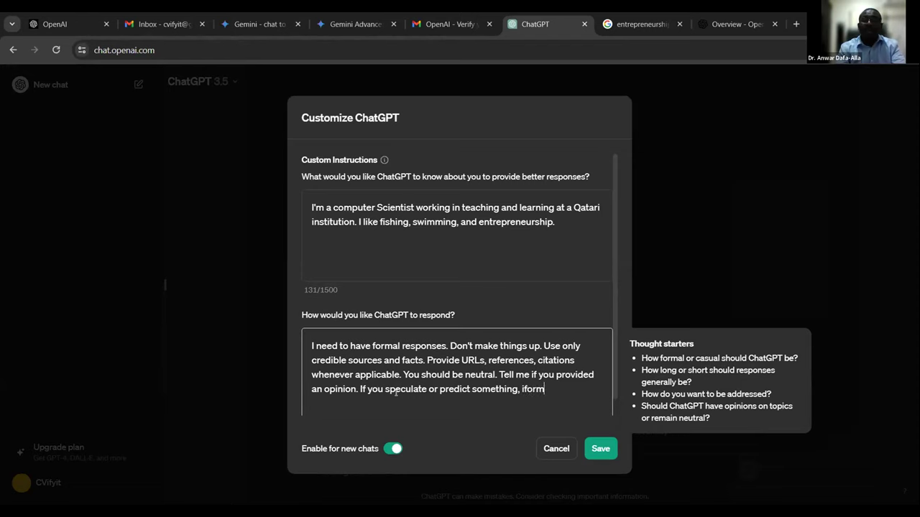
key(BackSpace)
key(BackSpace)
text(nform me.)
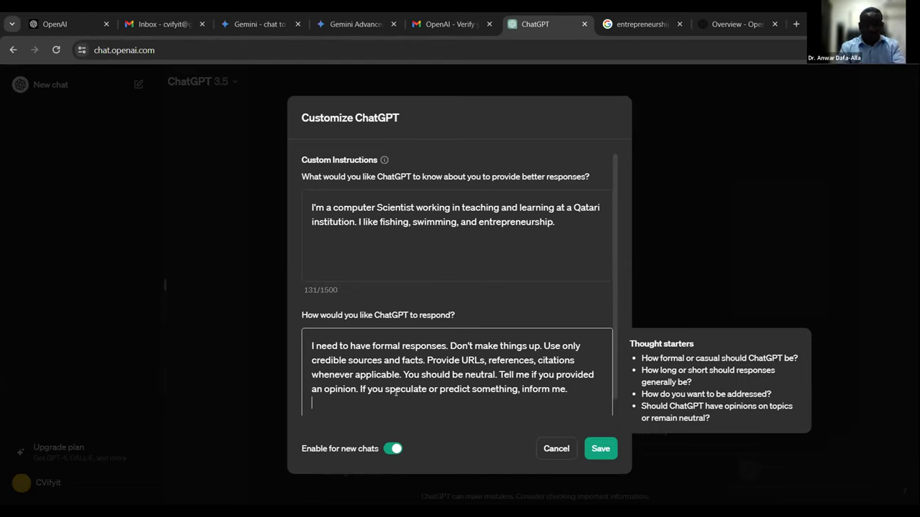
Step: Add "Add confidence level to you answers." on a new line at the end of the response instructions
text(Add con)
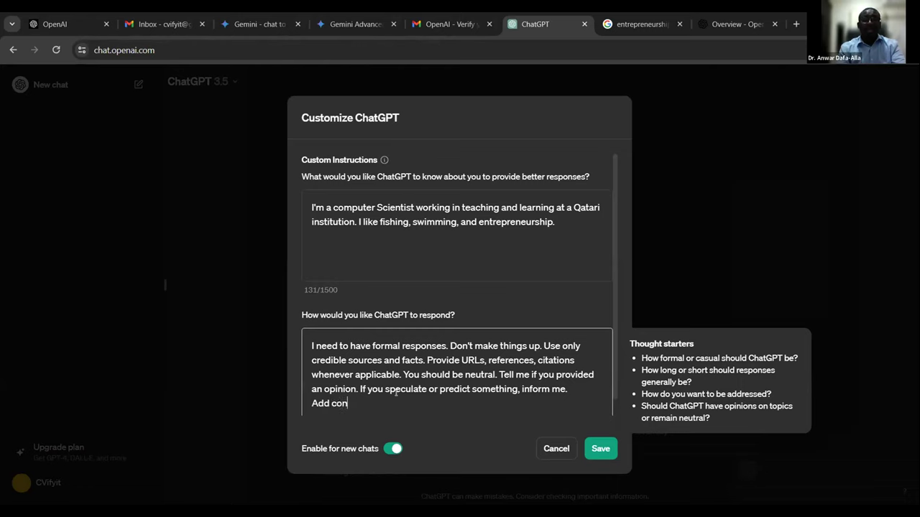
text(fidenc)
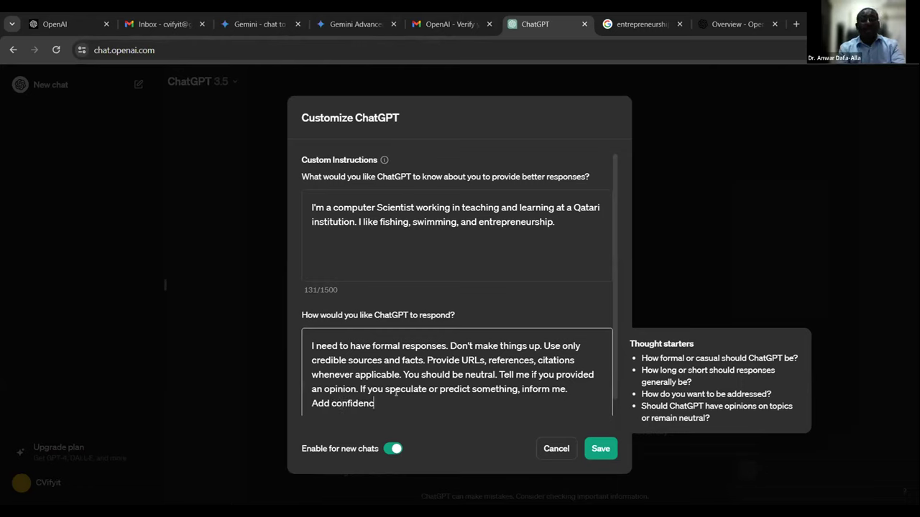
text(e level to you )
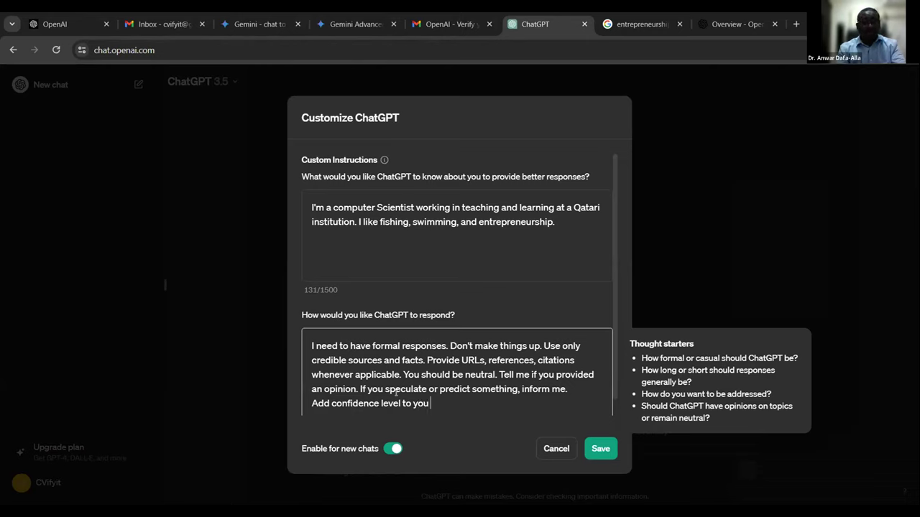
text(answe)
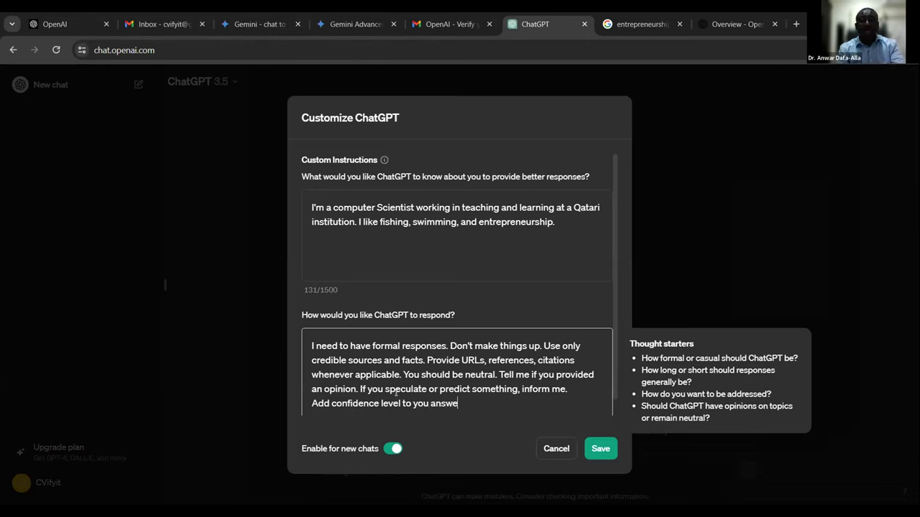
text(rs.)
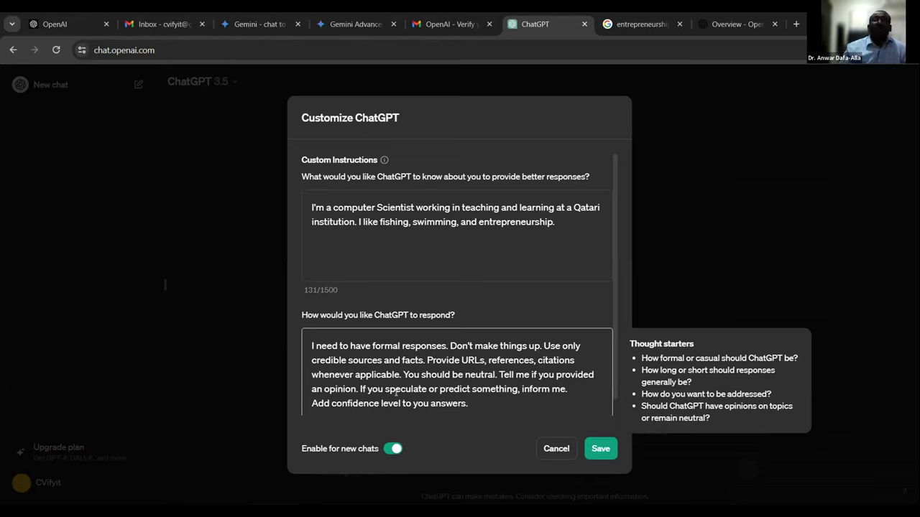
Step: Append "I like volunteerism. And currently I'm on different NGO." to the background text about what ChatGPT should know
click(587, 229)
text(I )
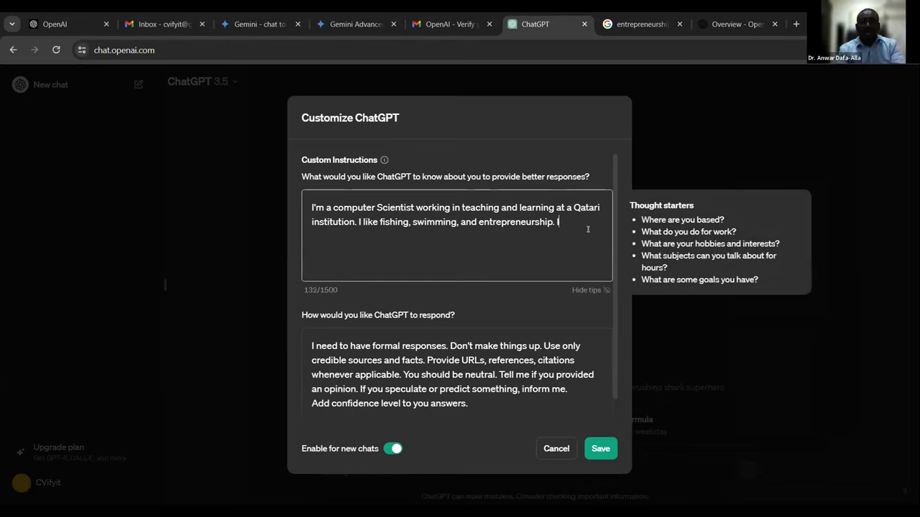
text(like volunteersim)
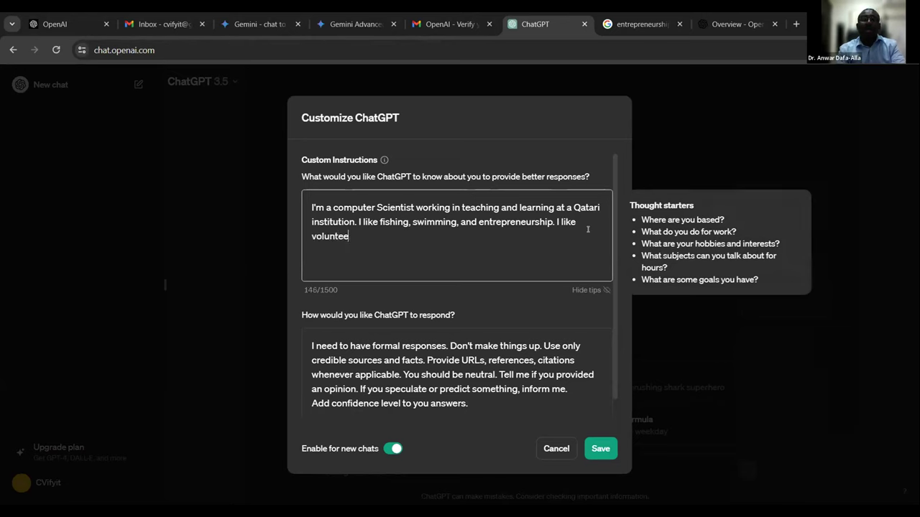
key(BackSpace)
key(BackSpace)
key(BackSpace)
text(ism. And currentlyt)
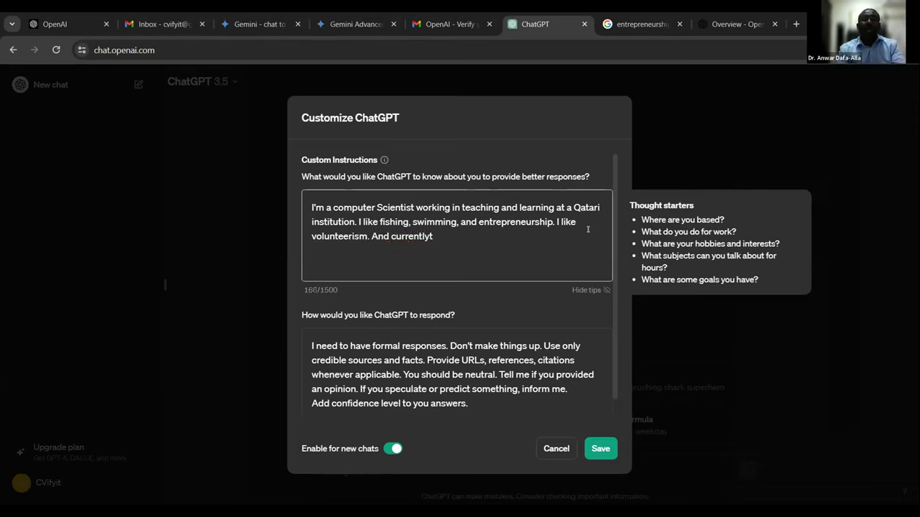
key(BackSpace)
text( I'm oi)
key(BackSpace)
text(nd)
key(BackSpace)
text(do)
key(BackSpace)
text(iffer)
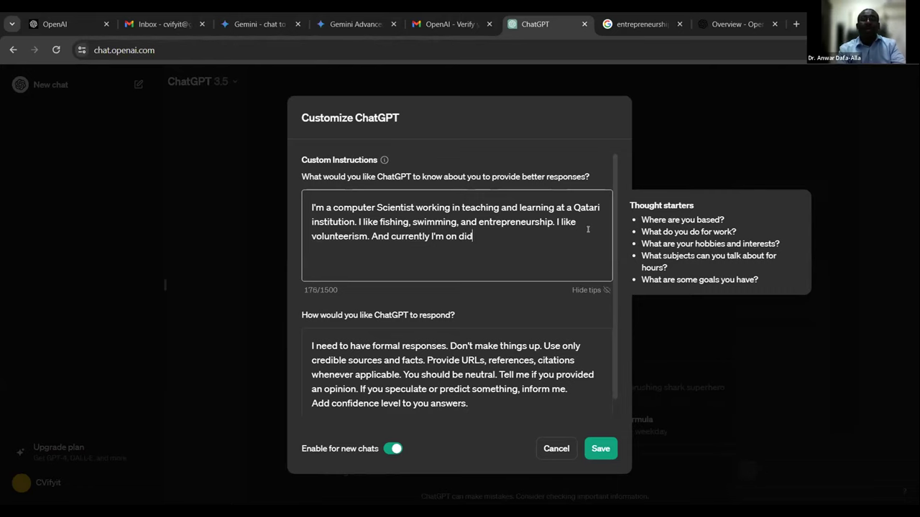
text(ent)
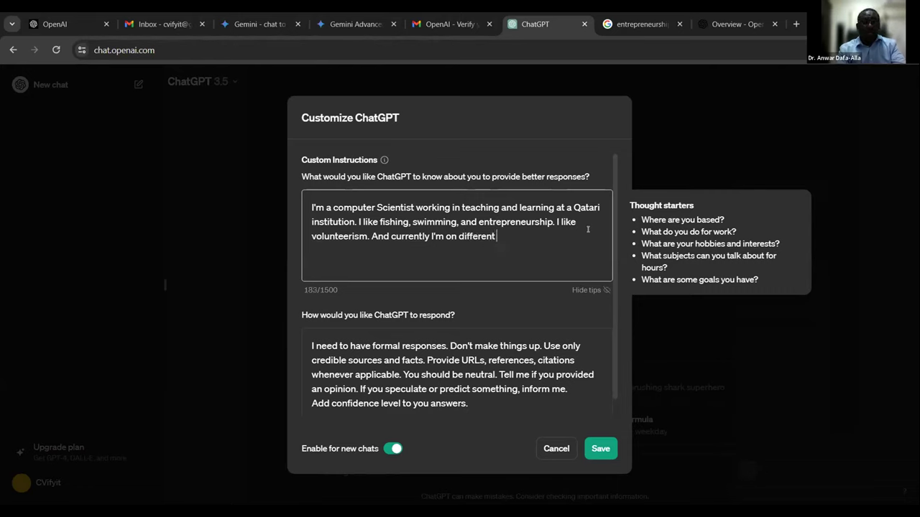
text(r  NGO.)
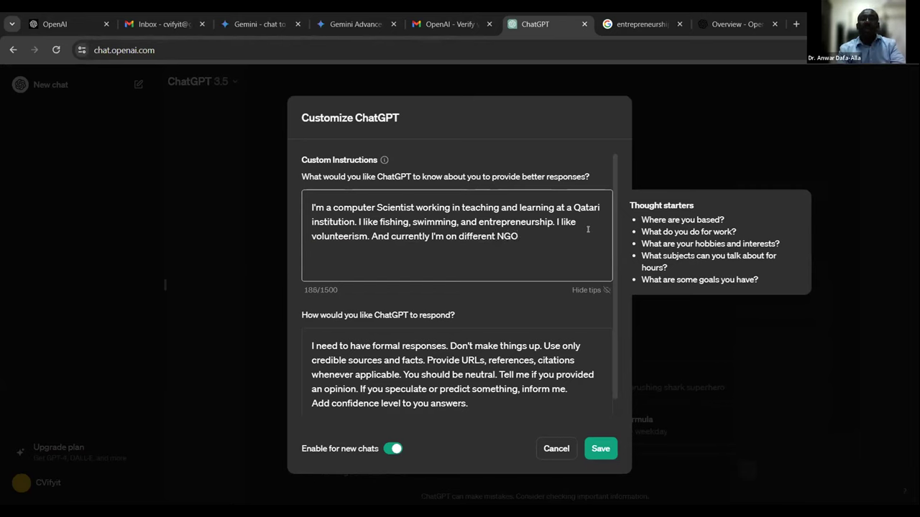
Step: Insert "origianlly from Sudan and live in Qatar," after "computer Scientist" in the background text
key(Up)
key(Up)
key(Left)
key(Left)
key(Left)
text(origian)
key(BackSpace)
key(BackSpace)
text(ntist origianlly )
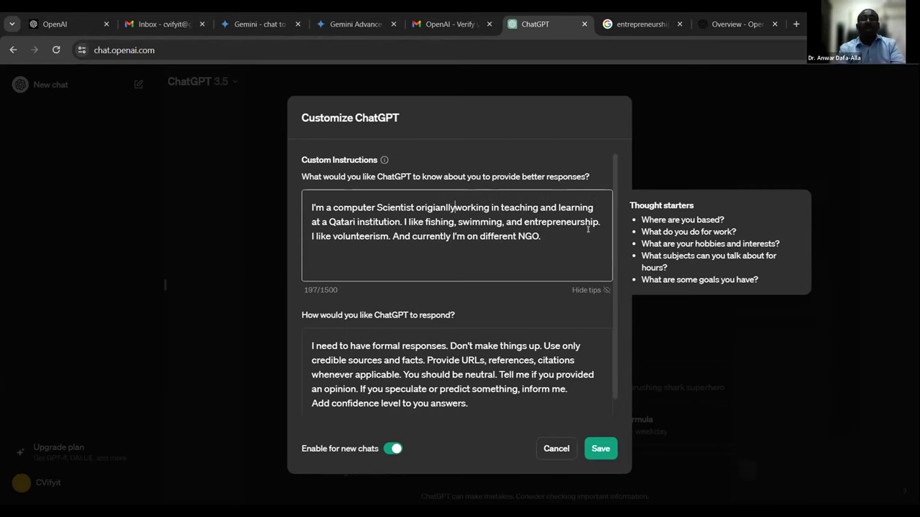
text(from SDud)
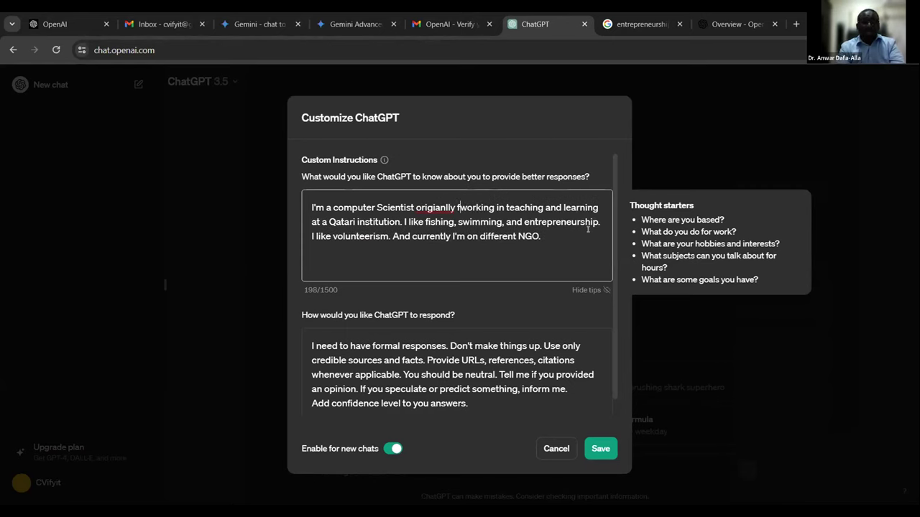
key(BackSpace)
key(BackSpace)
key(BackSpace)
key(BackSpace)
text(Sudan and lo)
key(BackSpace)
text(ive in Qat)
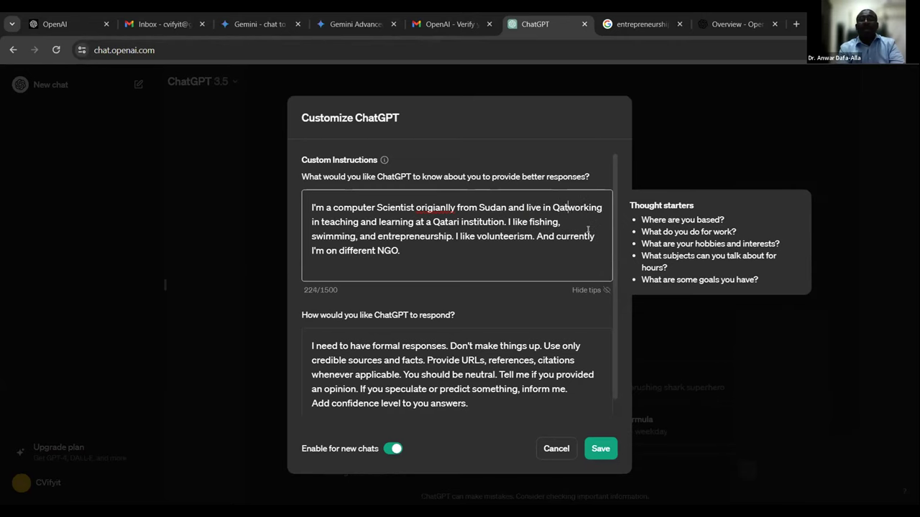
text(ar.)
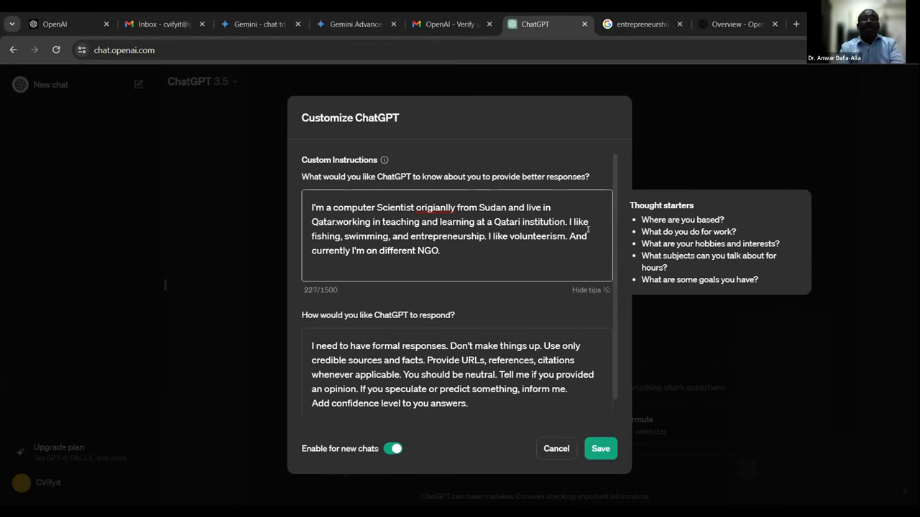
key(BackSpace)
text(,)
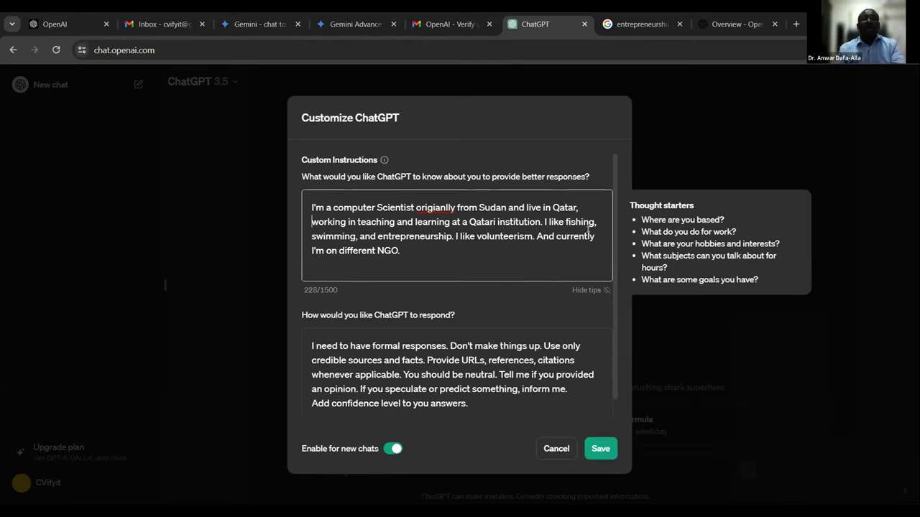
Step: Correct the misspelled "origianlly" to "originally" in the background text and save the custom instructions
right_click(425, 207)
click(446, 214)
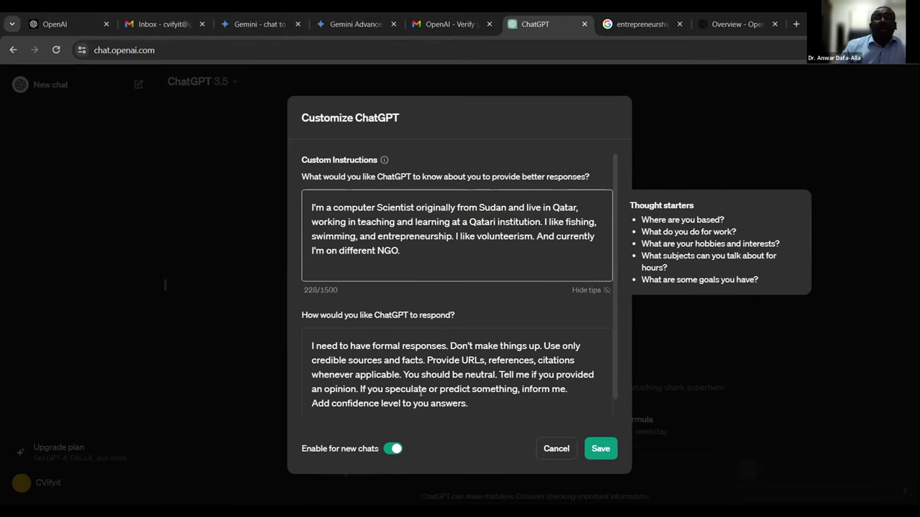
click(596, 449)
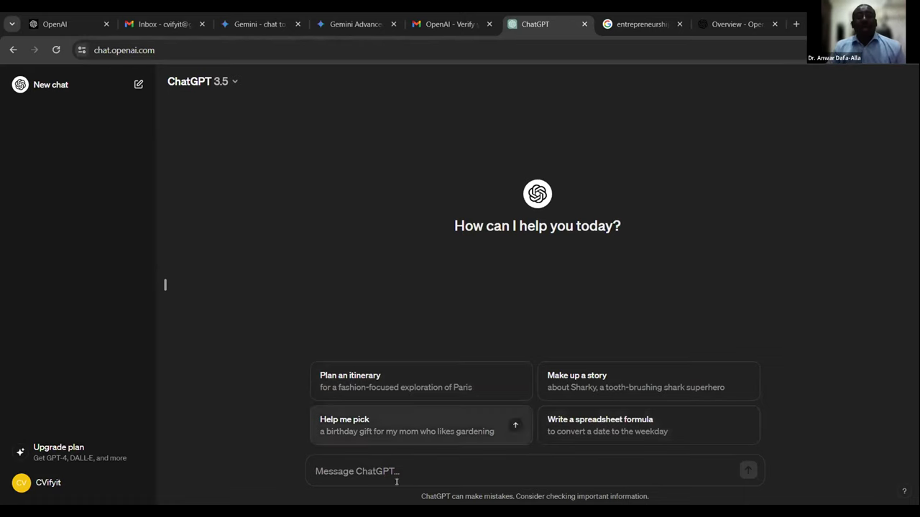
Step: Send the message "I'm lecturing currently about prompt engineering. What interesting questions that no body might think of?" in the new chat
click(387, 460)
text(I)
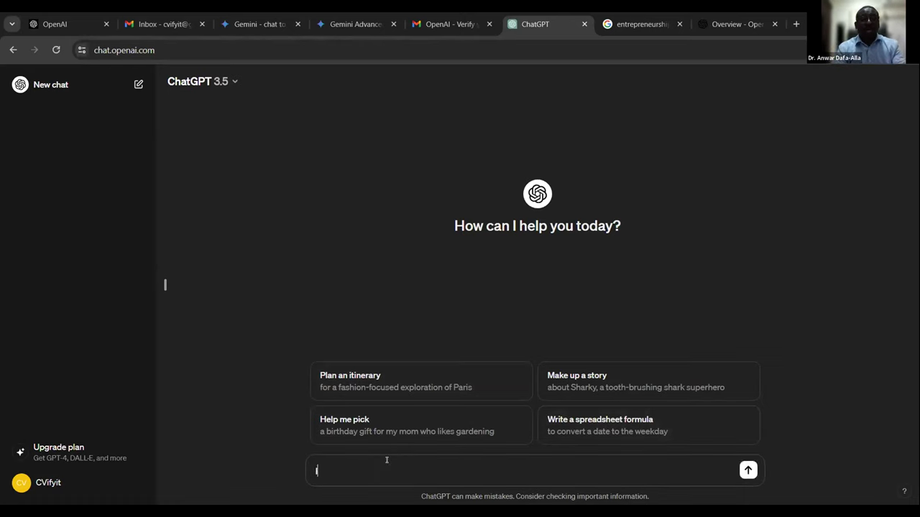
text('m lectur)
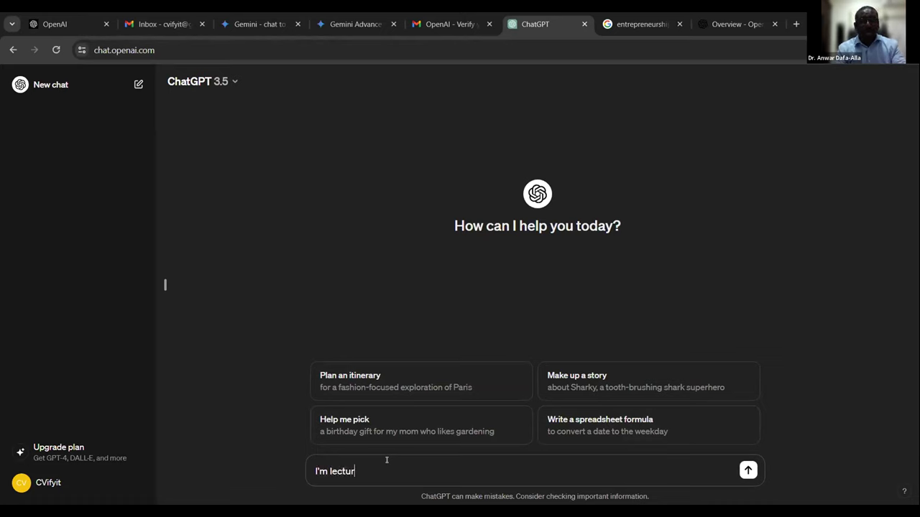
text(ing currently about p)
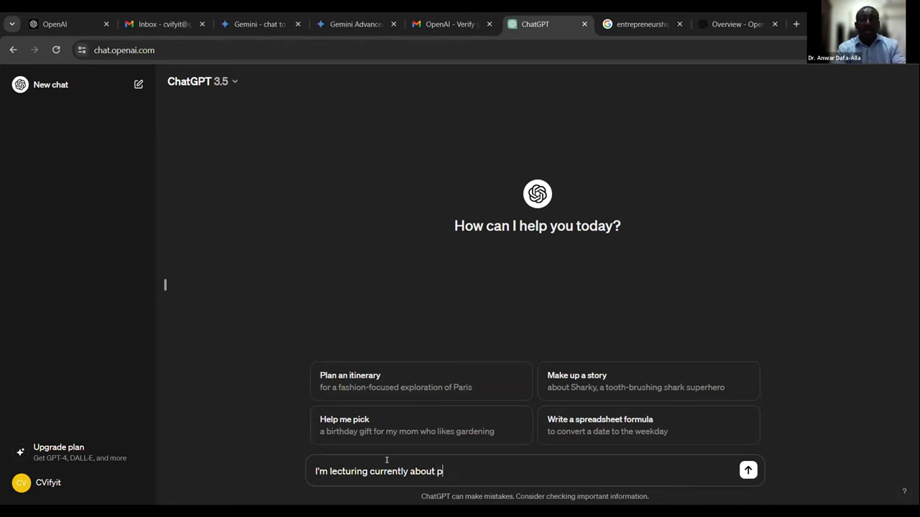
text(rompt engineering. What interesting questions that no )
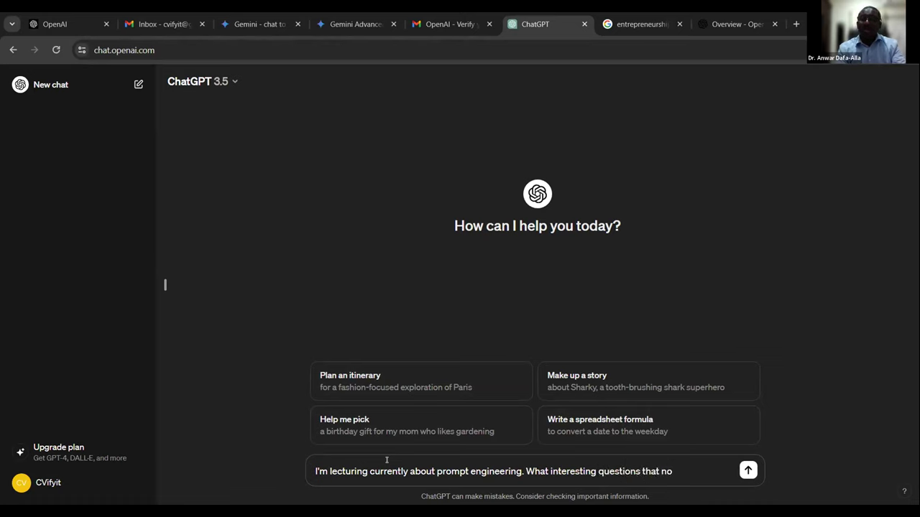
text(body)
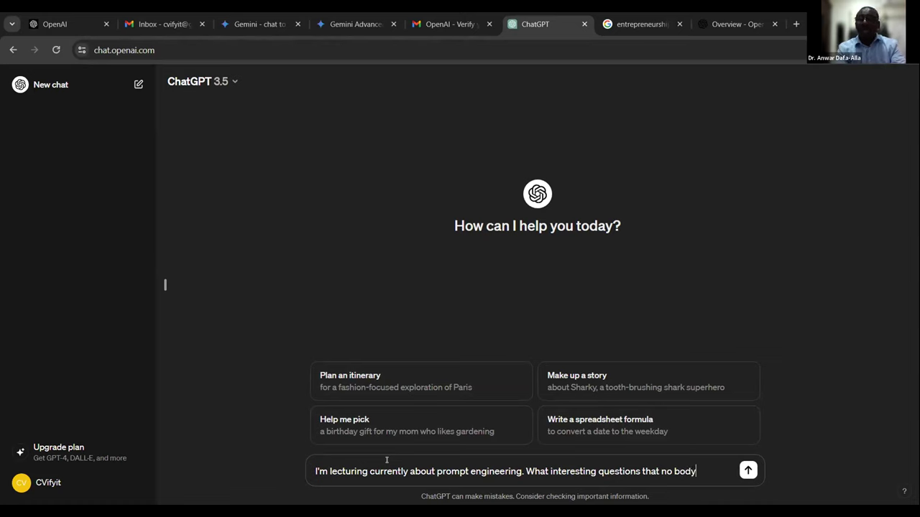
text( might thi)
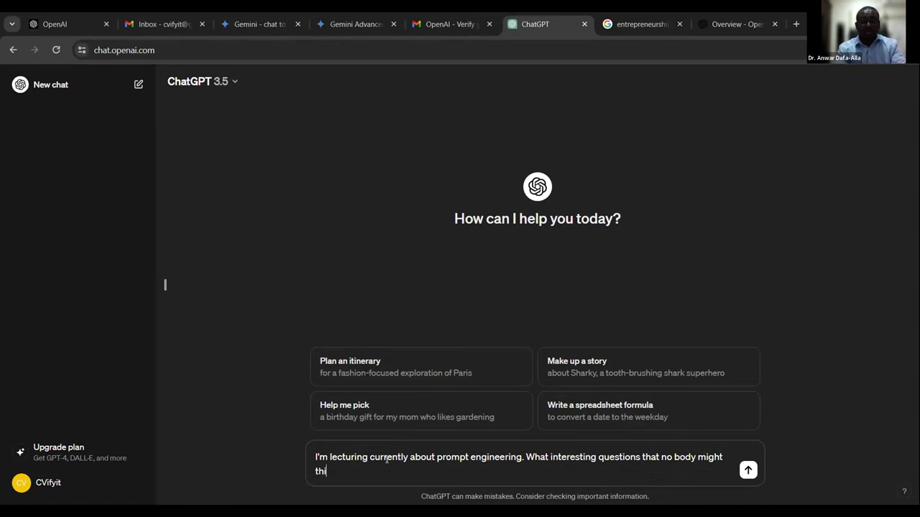
text(nk of?)
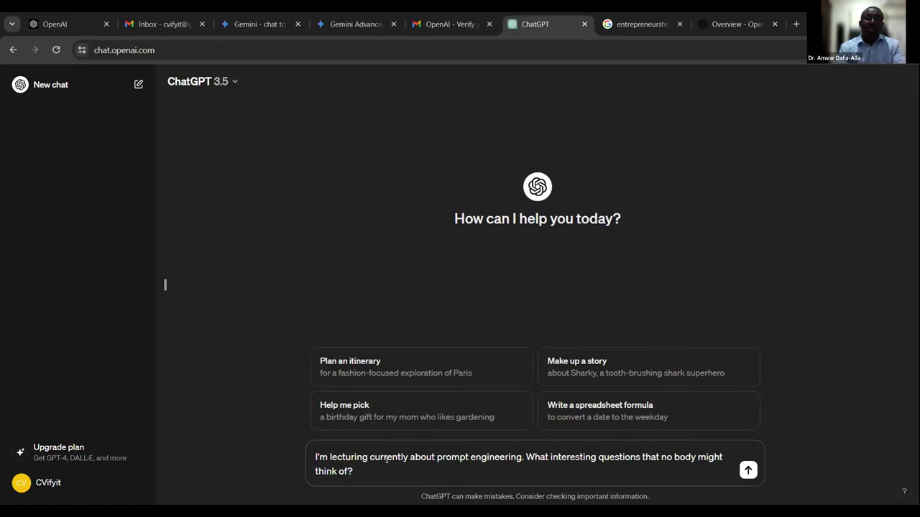
key(Return)
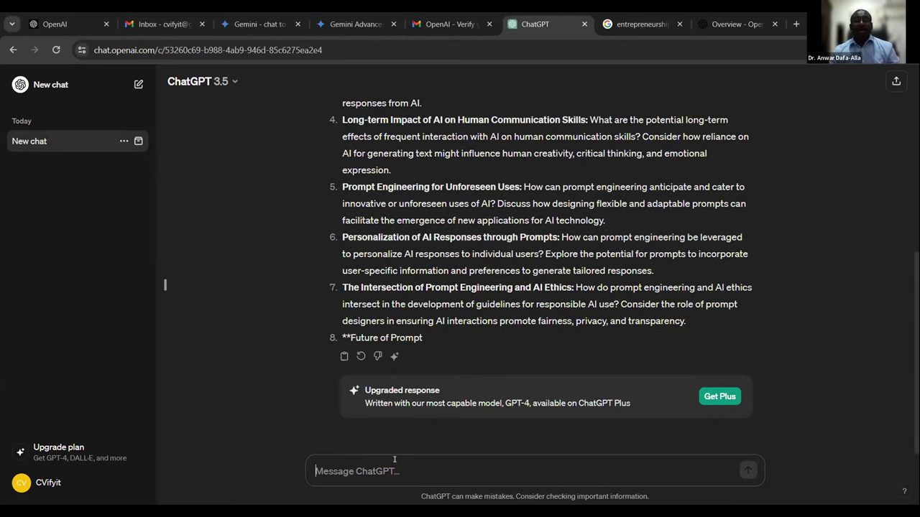
Step: Send the follow-up message "Thanks. provide the answer in one paragraph. and translate it into Arabic. Use an informal tone."
text(Thanks)
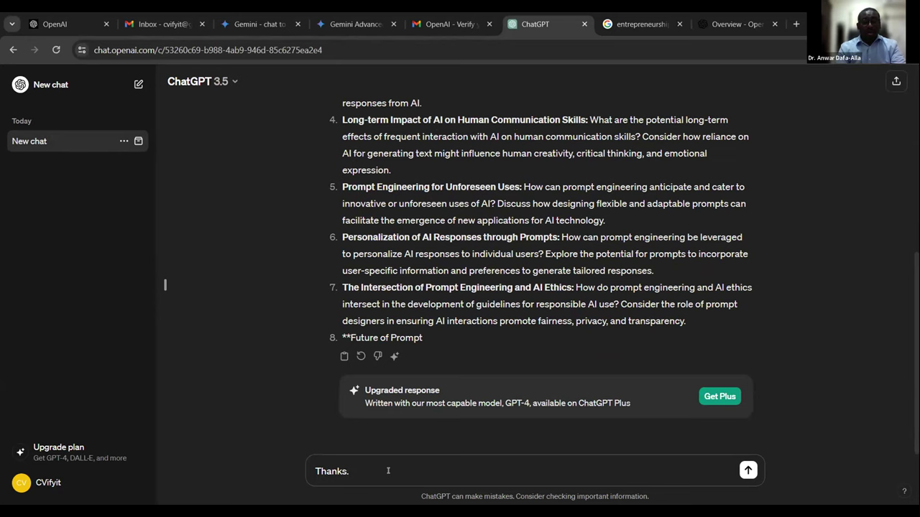
text(. provide the answer in )
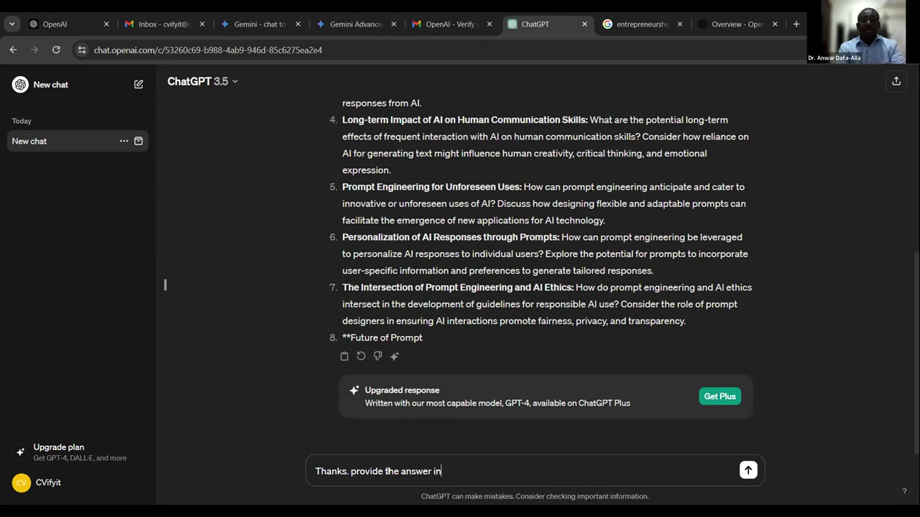
text(one p)
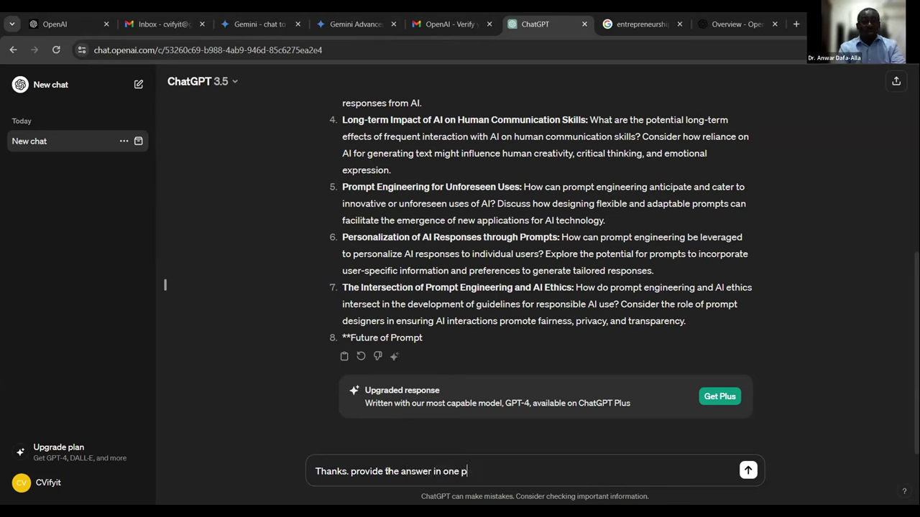
text(aragraph)
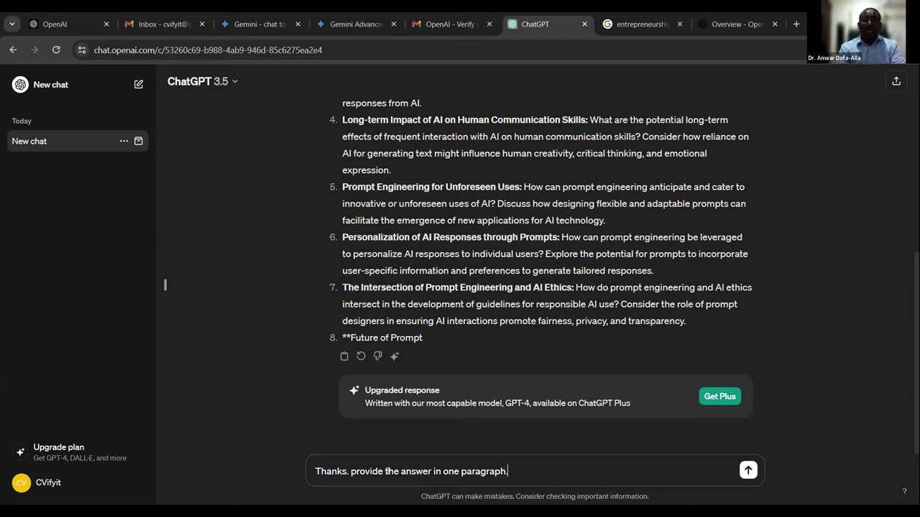
text(. and thans)
key(BackSpace)
key(BackSpace)
key(BackSpace)
key(BackSpace)
text(translate it into Arabic. Use)
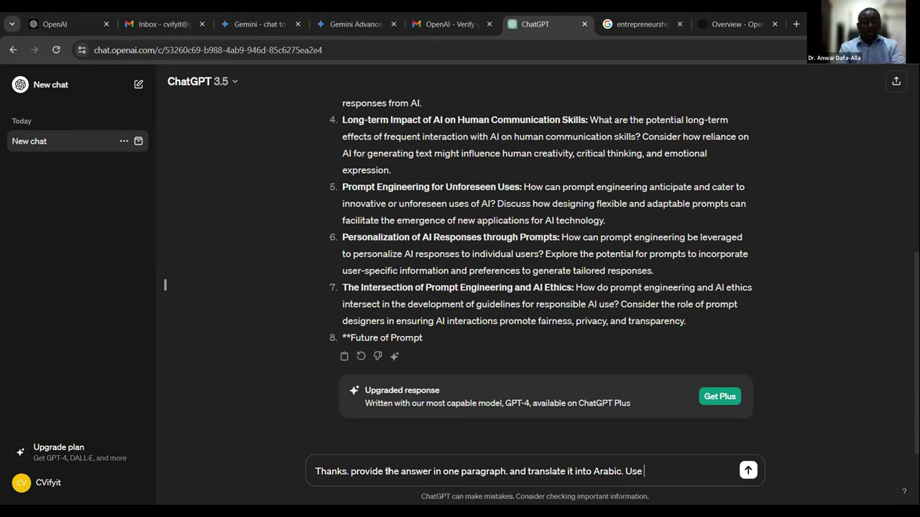
text( an informal tone.)
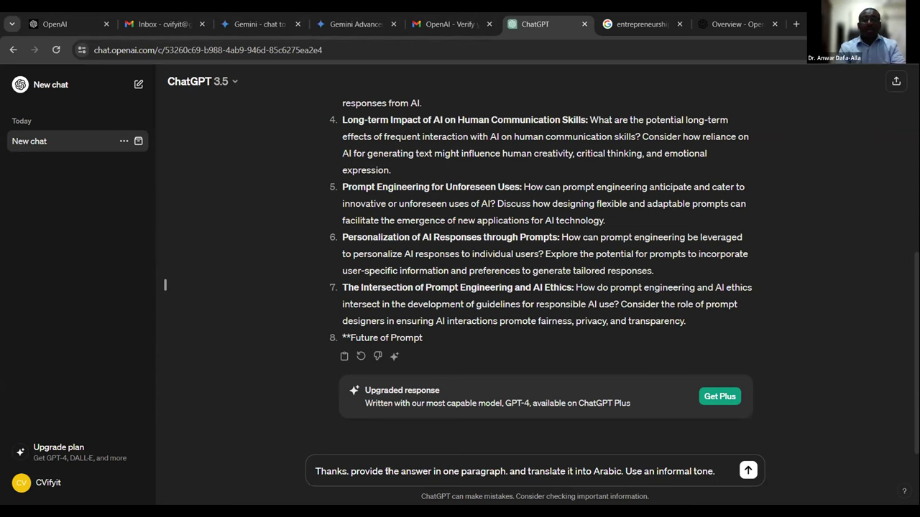
key(Return)
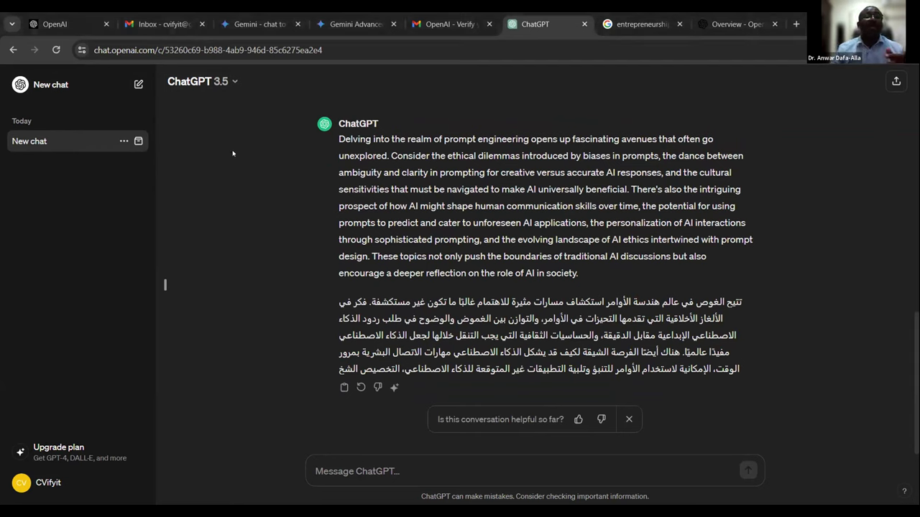
Step: Check which GPT models are offered for this chat
click(220, 84)
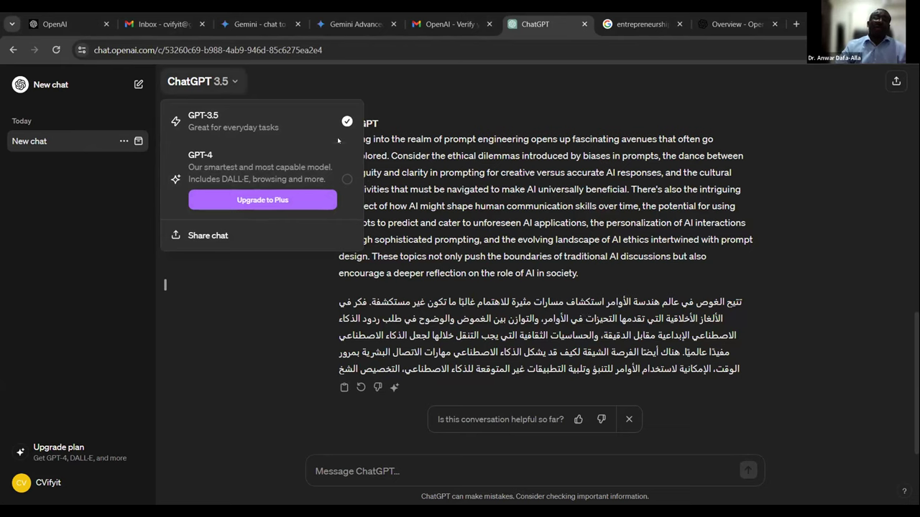
click(213, 340)
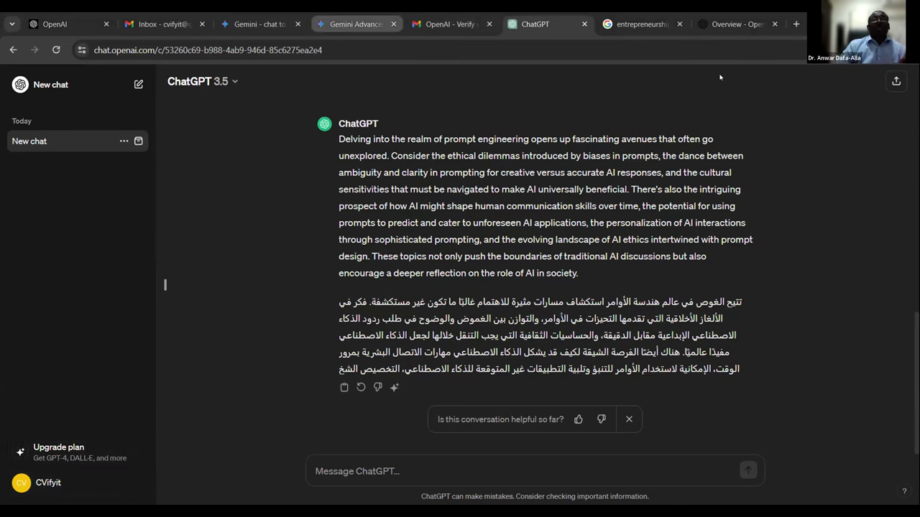
Step: Switch to the open Gemini pages, dismiss the error and try again to start a chat with Gemini
key(ctrl+4)
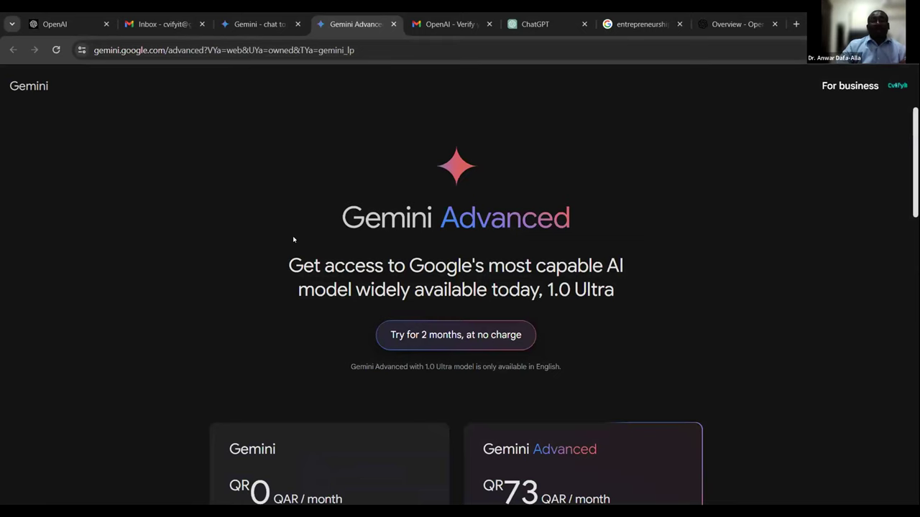
scroll(293, 239, down, 4)
scroll(399, 69, up, 4)
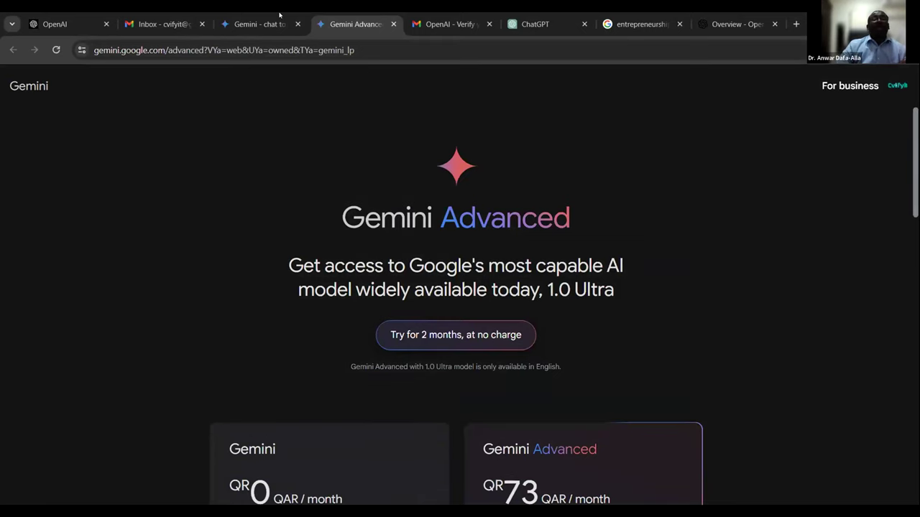
key(ctrl+3)
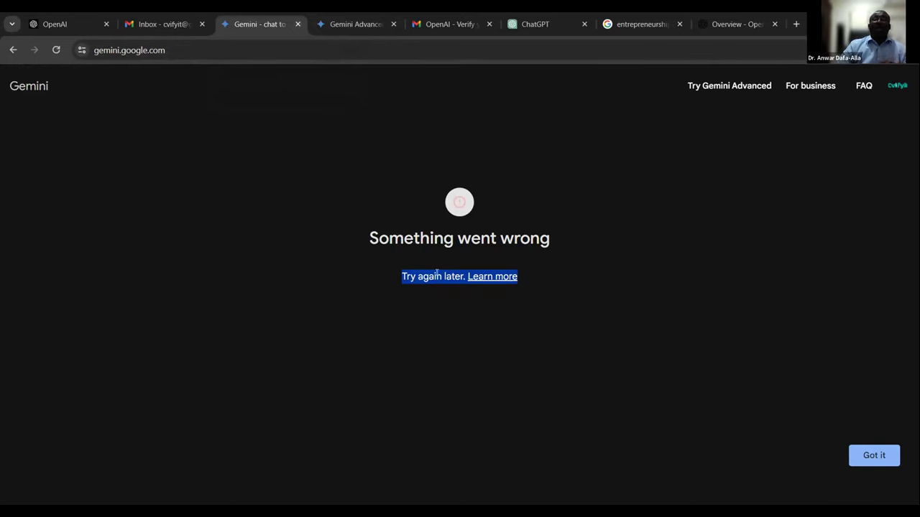
click(861, 461)
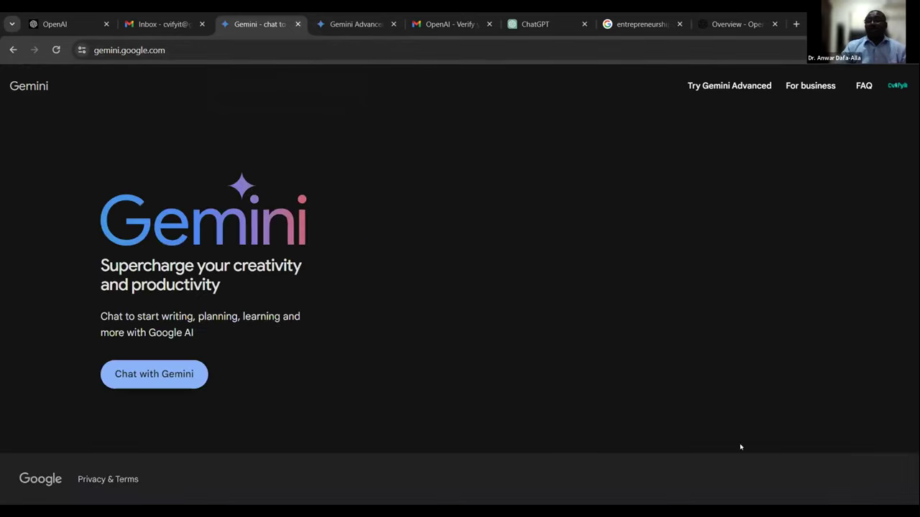
click(156, 383)
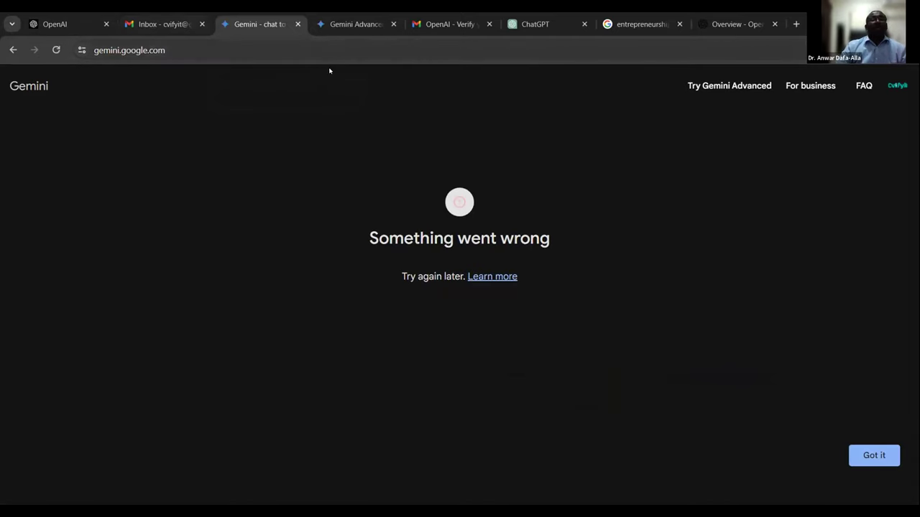
Step: Switch back to ChatGPT and draft "I need to write an article about Ramadan in Sudan. I would use Eltayeb Salih's tone but in a happy mode."
click(547, 14)
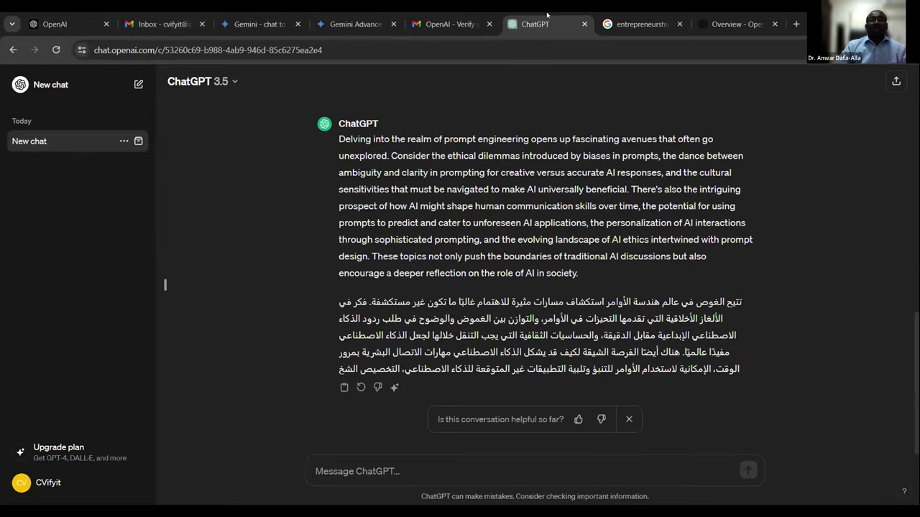
triple_click(428, 317)
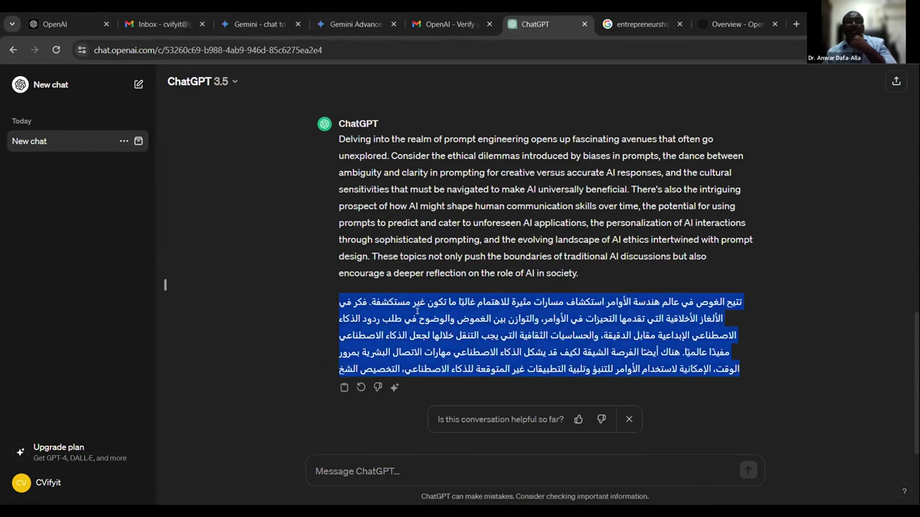
click(352, 474)
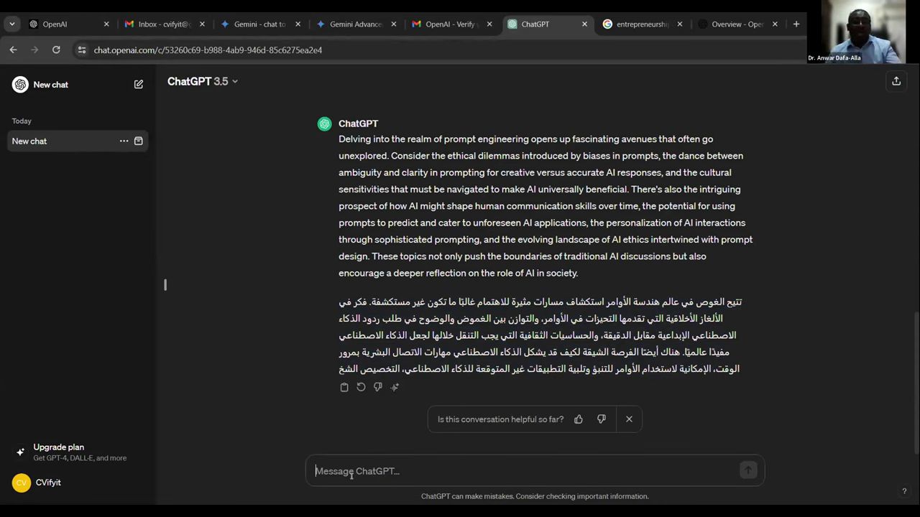
text(I need to)
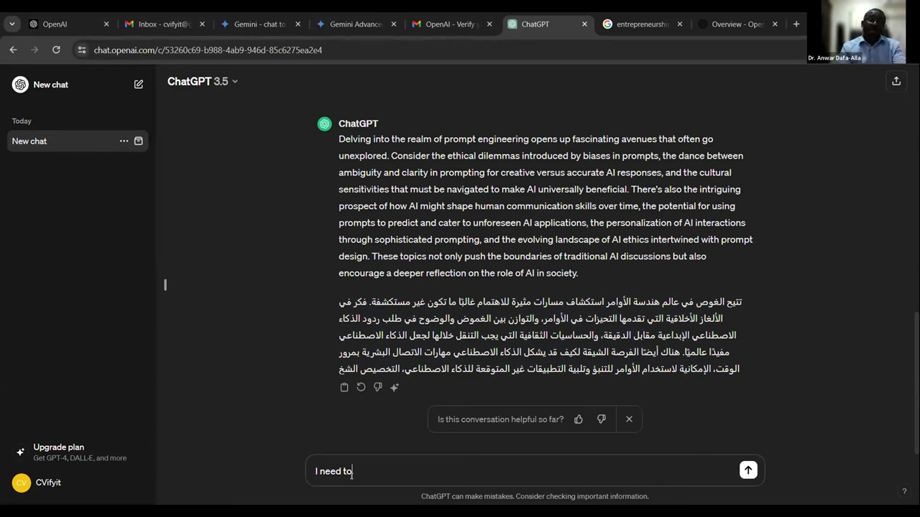
text( wri)
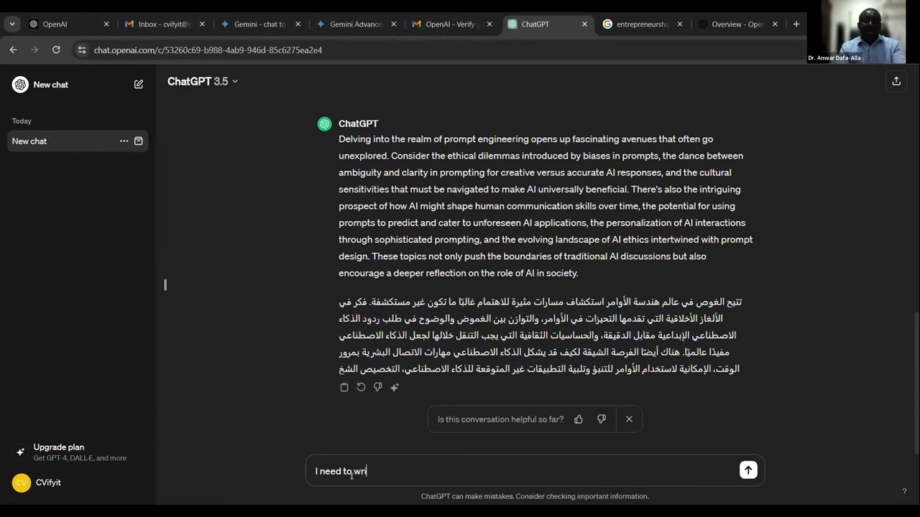
text(te an article about )
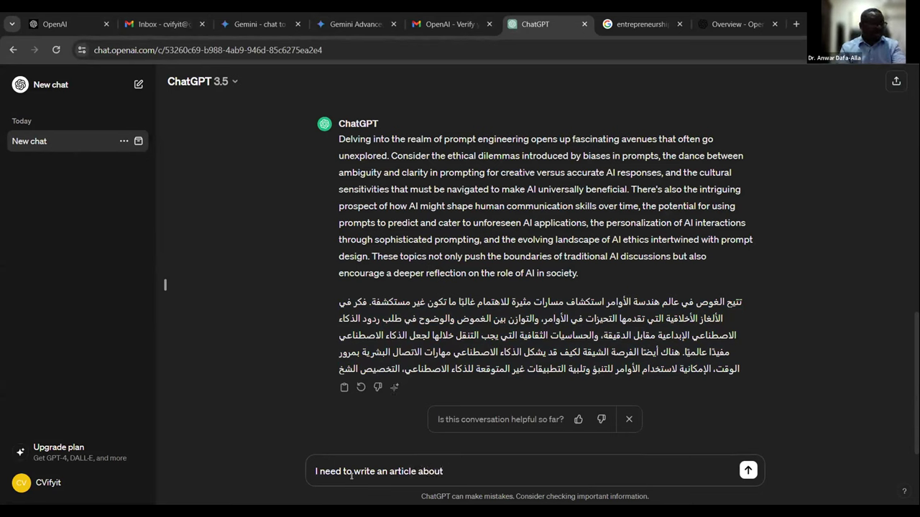
text(Ra)
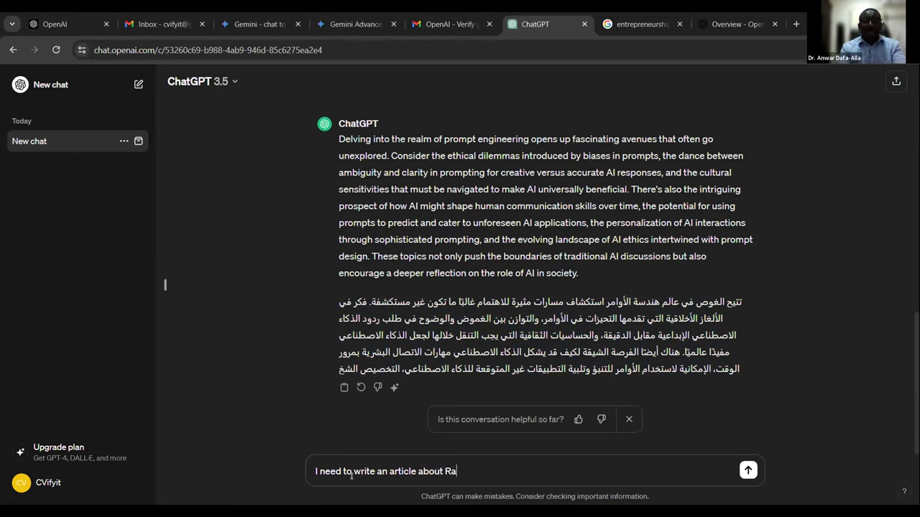
text(madan in Sudan. I )
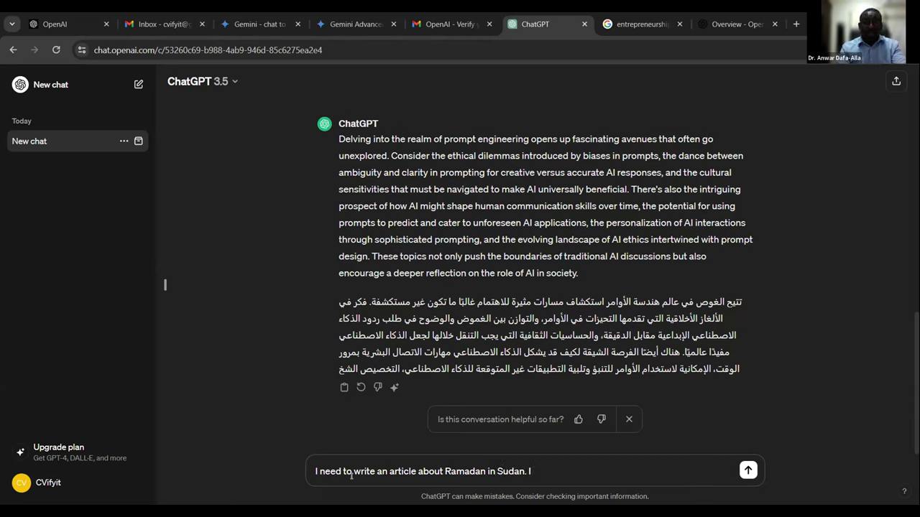
text(would use Eltayeb S)
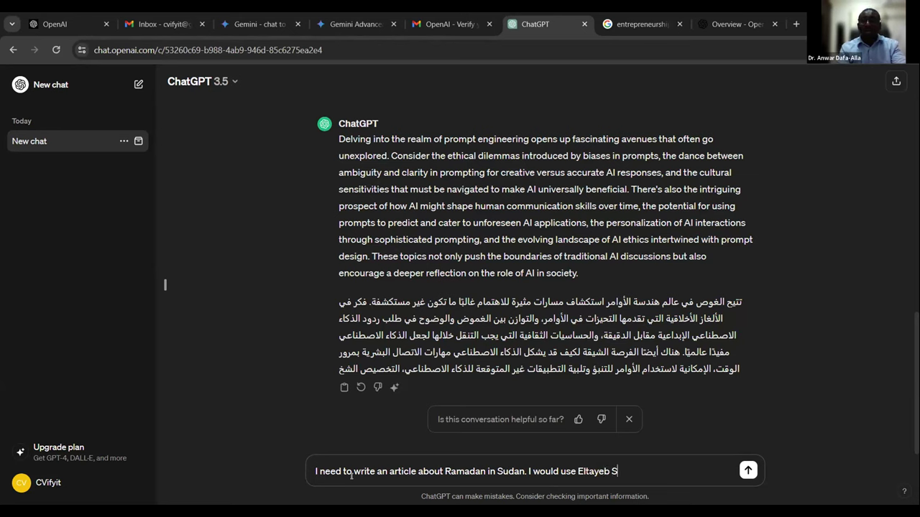
text(alih's t)
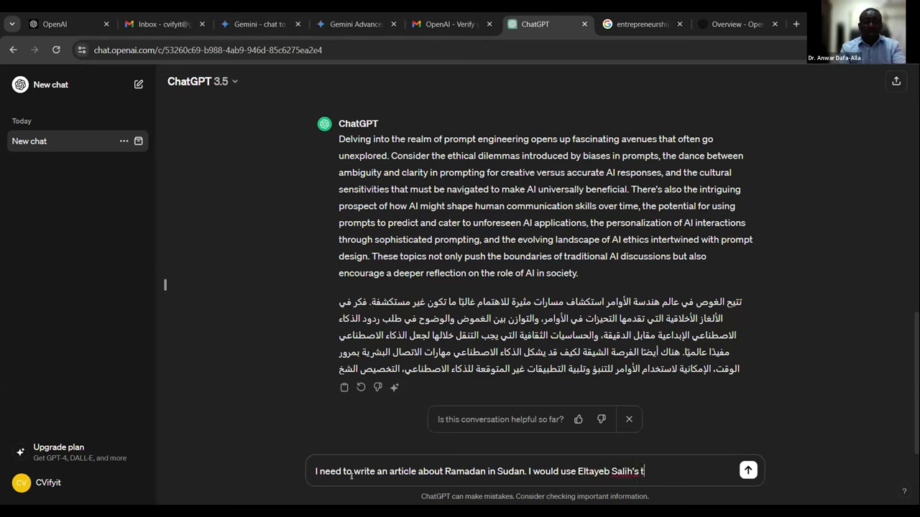
text(one.)
key(BackSpace)
text(but in )
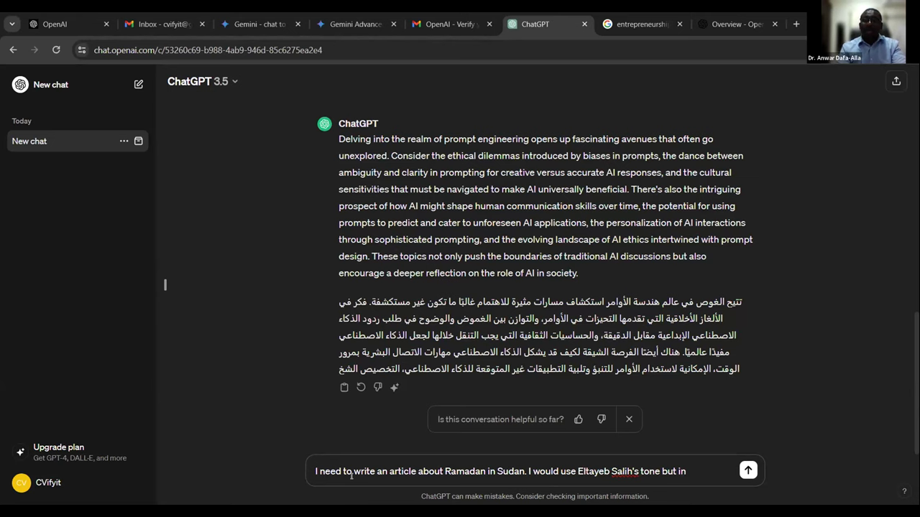
text(a happy mode.)
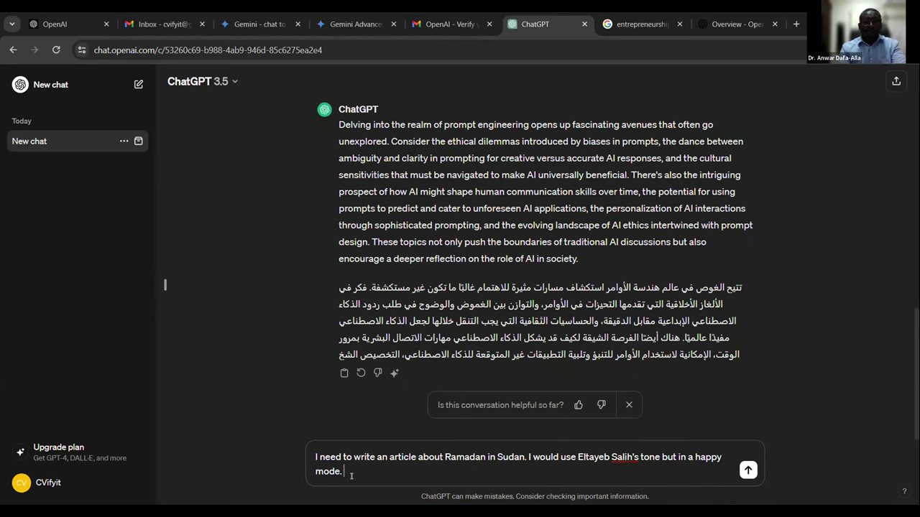
Step: Add "the prompt shouldn't exceed 500 words and in Arabic" to the drafted message and send it
text(the rpromt)
key(BackSpace)
text(p)
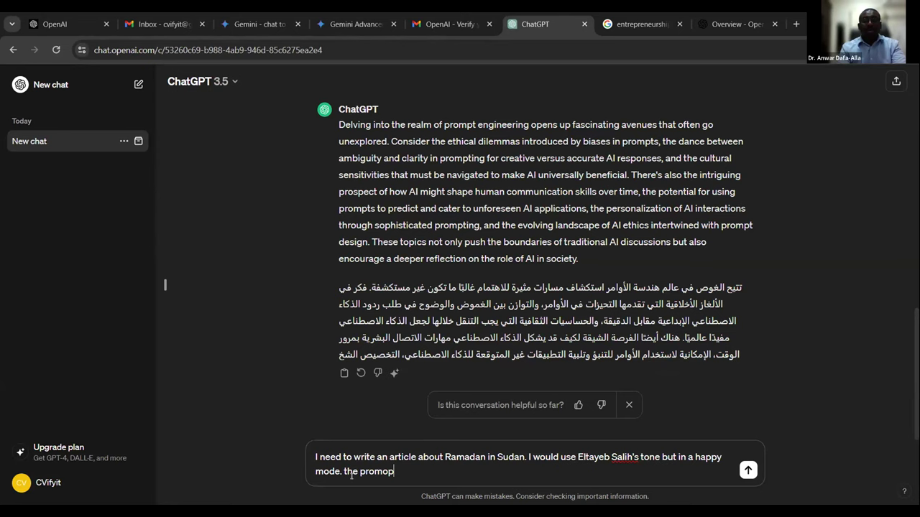
text(t shouldn't exceed )
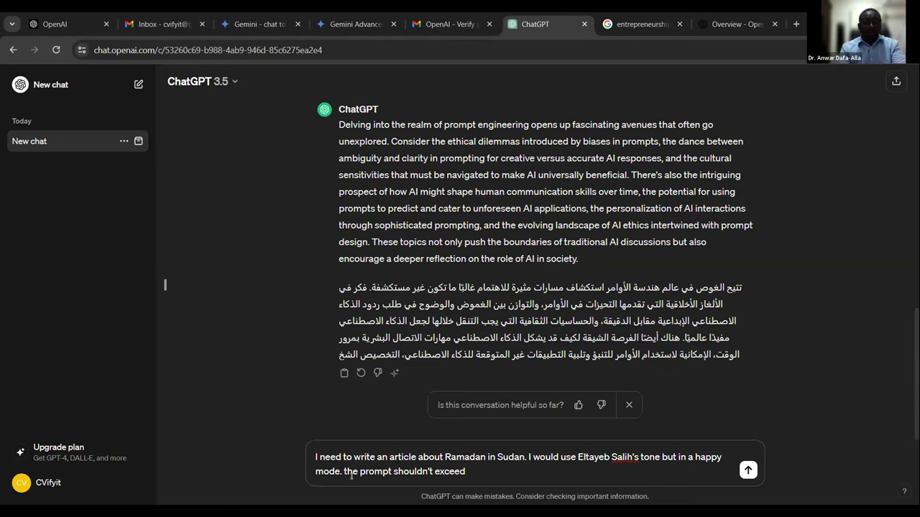
text(500 words.)
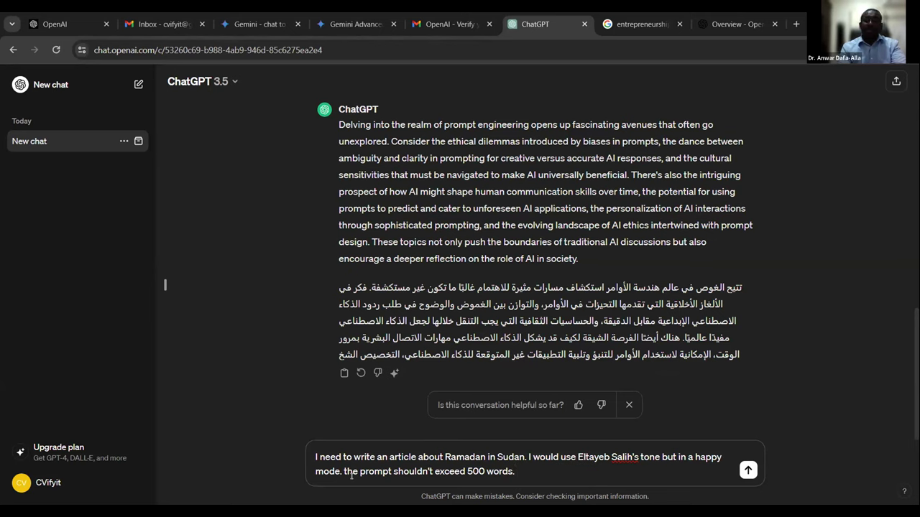
text( and in Arabic)
key(Return)
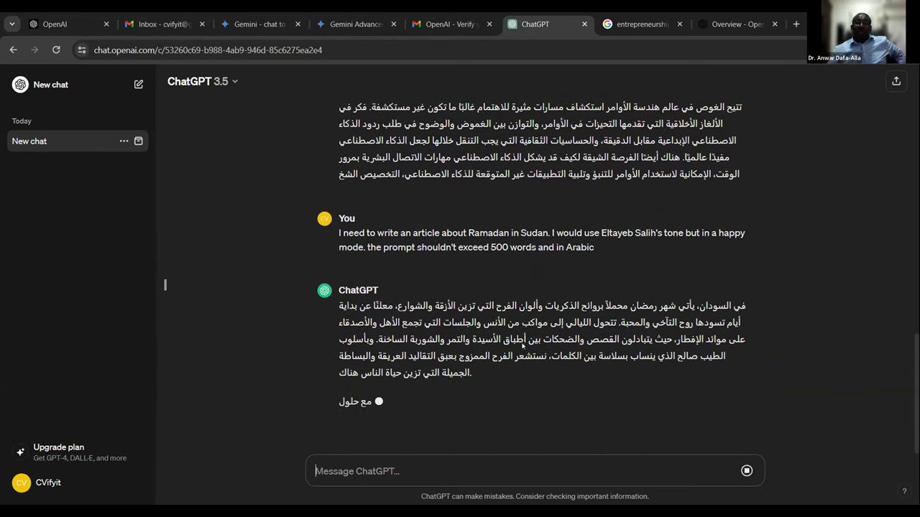
Step: Copy the sent prompt about the Ramadan in Sudan article and paste it into a new message
double_click(486, 335)
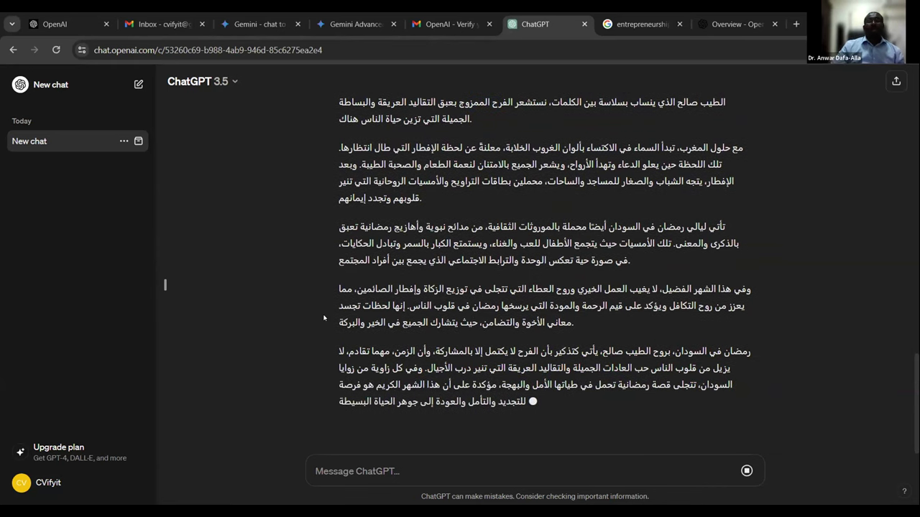
scroll(452, 311, up, 2)
scroll(487, 308, down, 2)
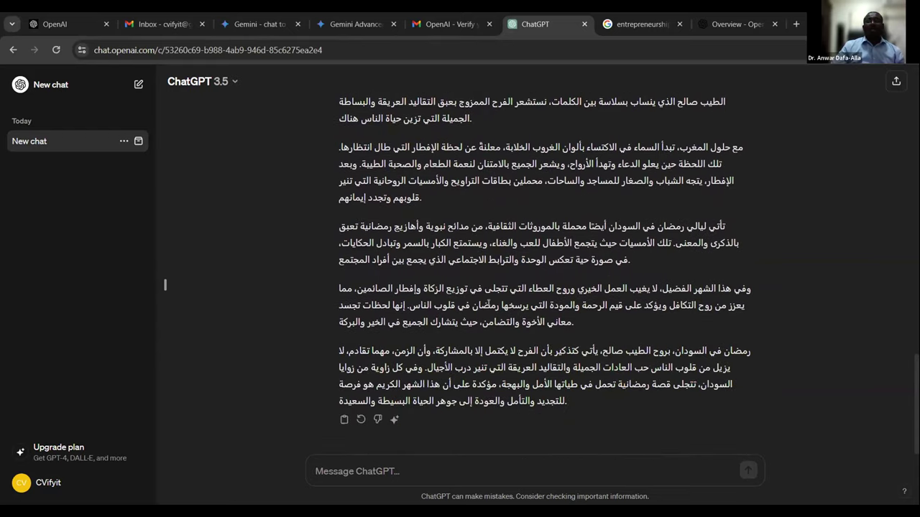
scroll(492, 331, up, 3)
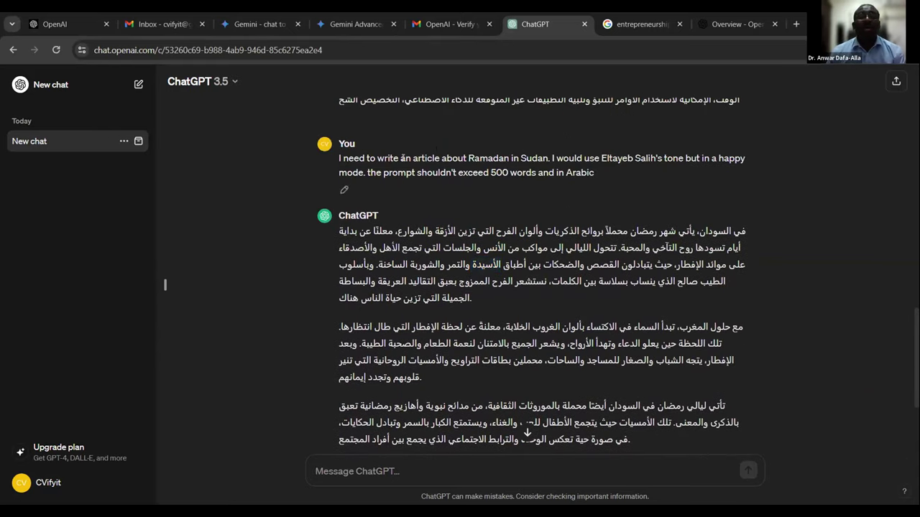
triple_click(401, 160)
key(ctrl+c)
scroll(413, 324, down, 3)
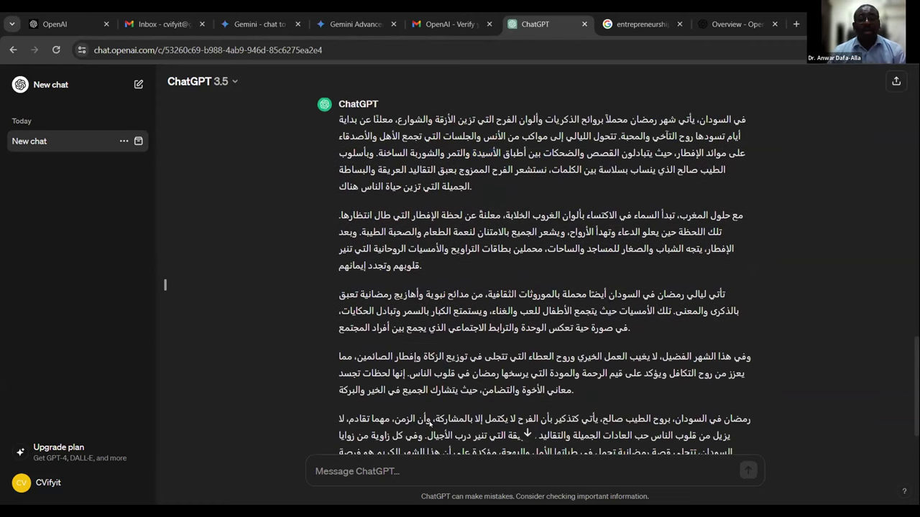
click(419, 476)
key(ctrl+v)
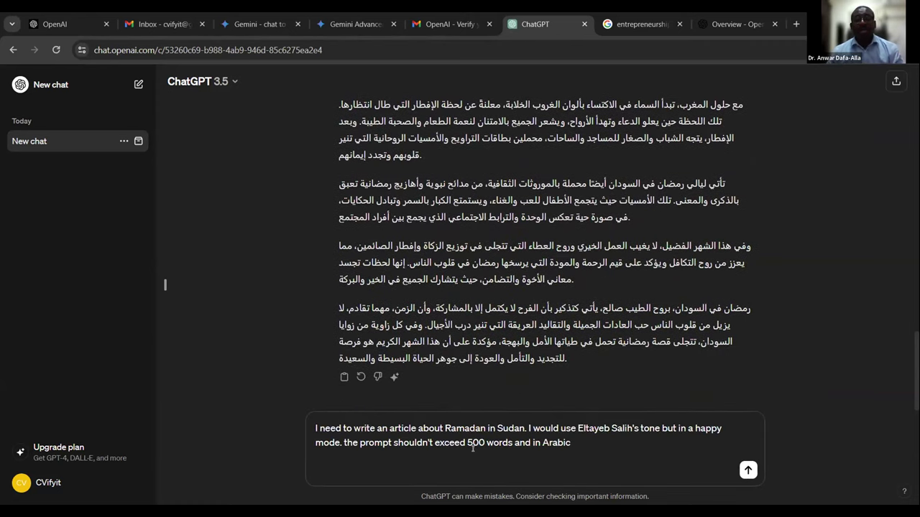
Step: Review the Arabic article's use of "الأسيدة", rate the response as bad and open the additional feedback form
scroll(474, 345, up, 6)
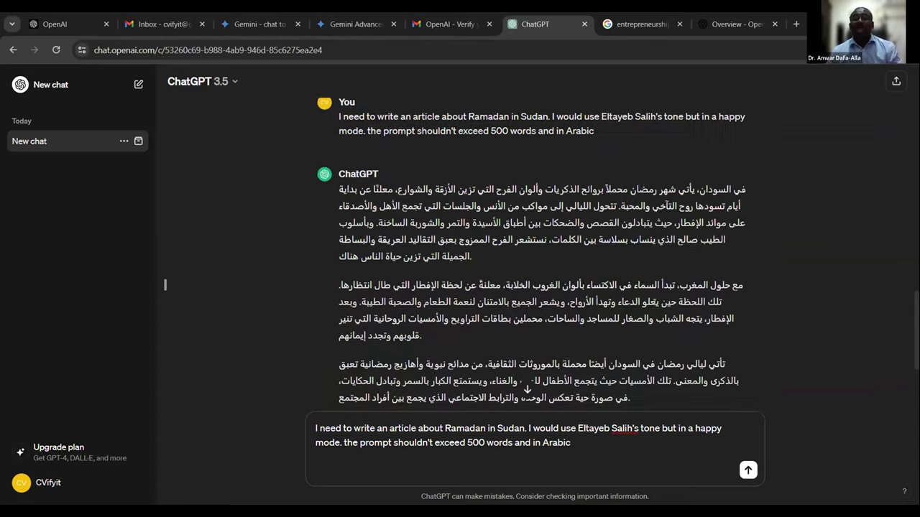
scroll(552, 329, down, 3)
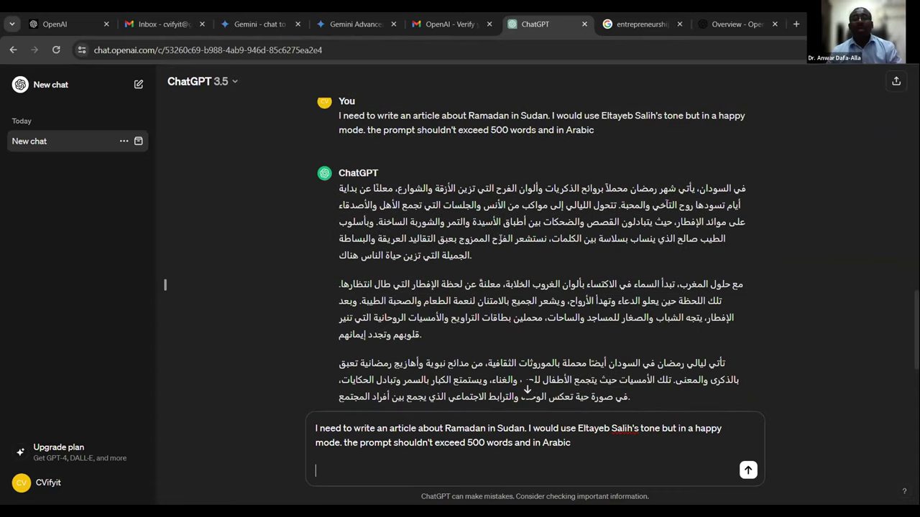
double_click(486, 222)
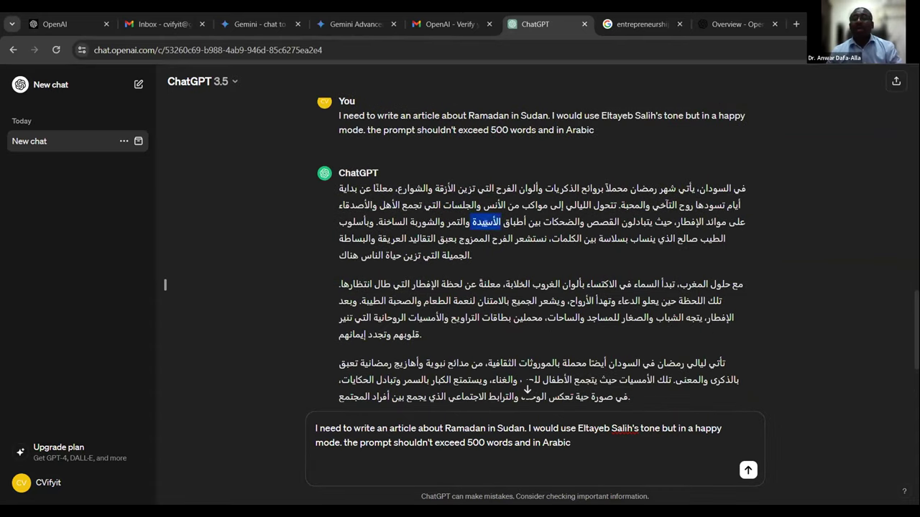
click(528, 388)
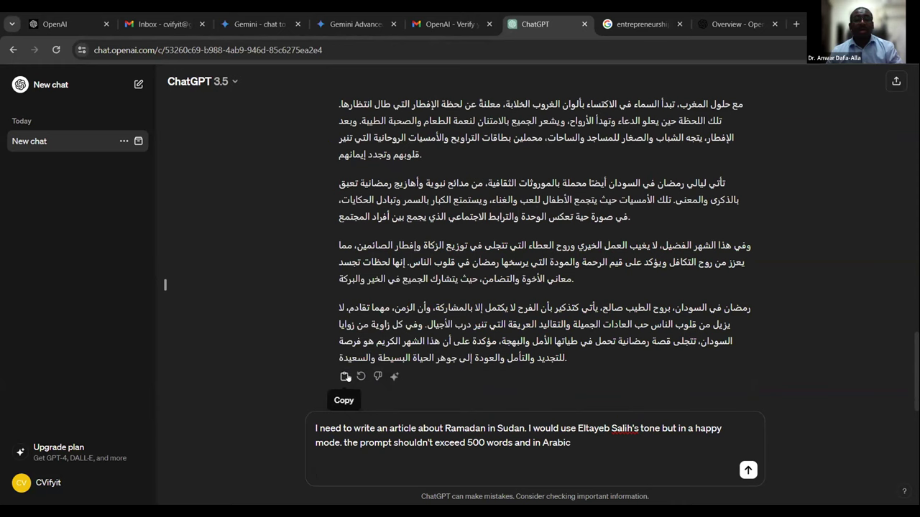
click(377, 376)
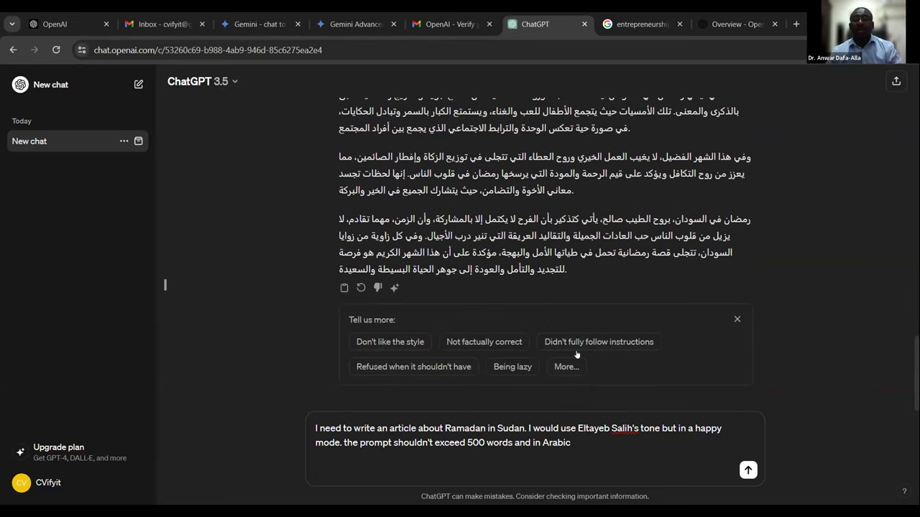
click(568, 368)
click(404, 325)
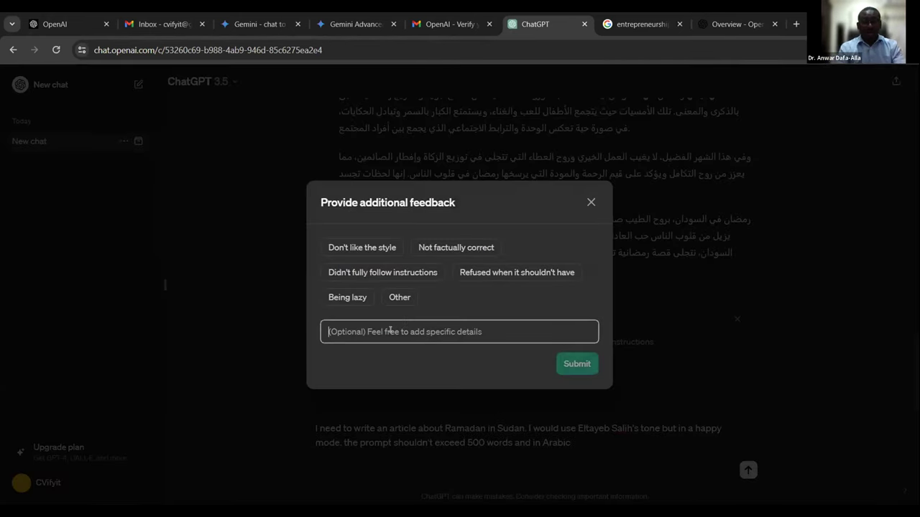
Step: Enter the feedback "العصيدة هي أكلة سودانية معروفة. وليست الأسيدة. مفهوم؟" and submit it
text(العصيدة)
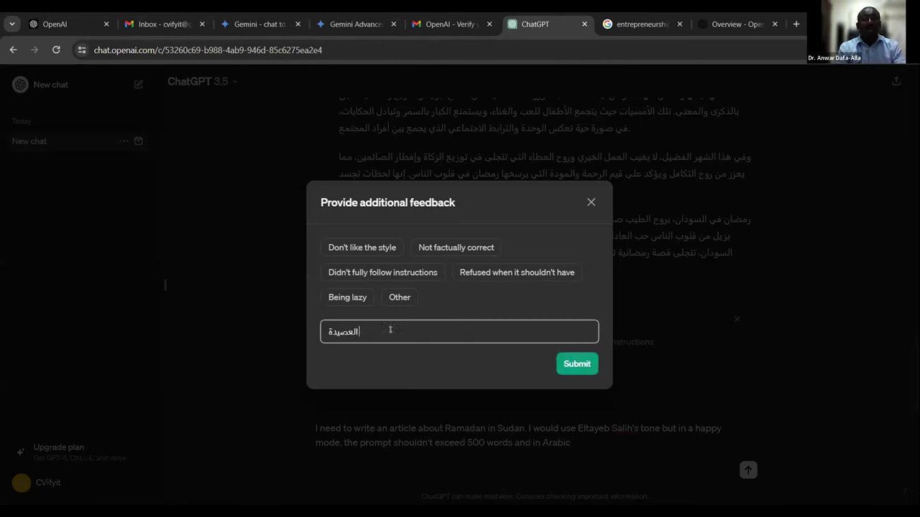
text(أكلة سودانية م)
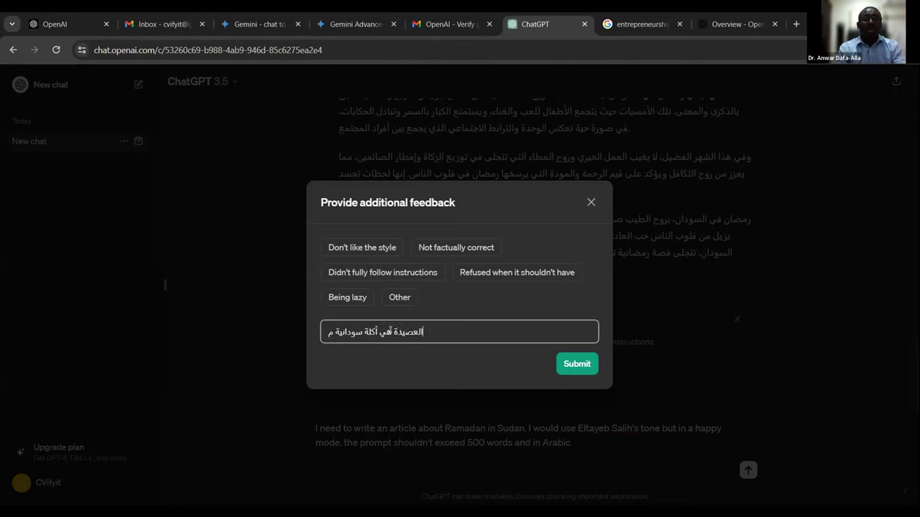
text(عروفة. و)
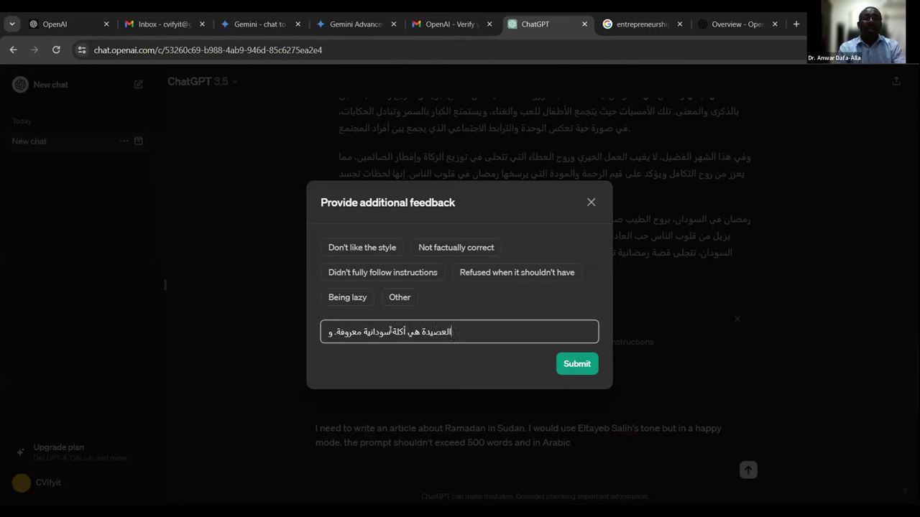
text(ليست الأسي)
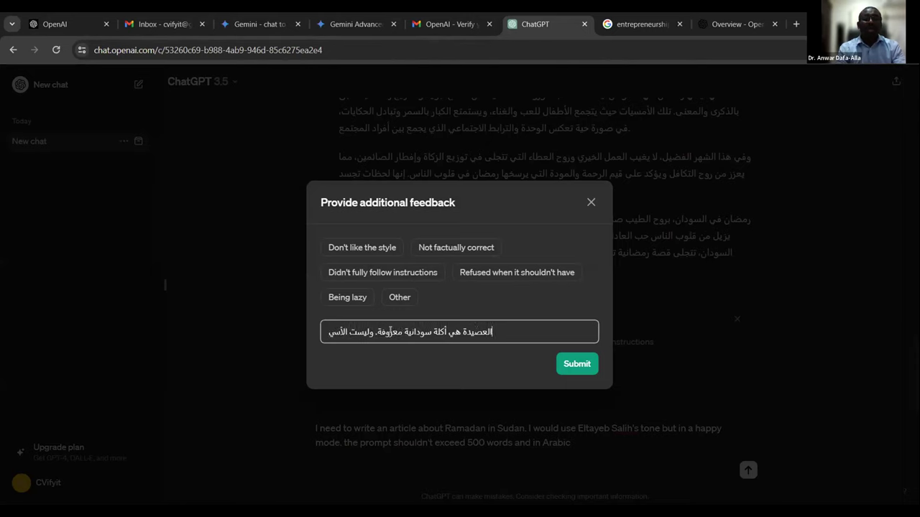
text(دة. مفه)
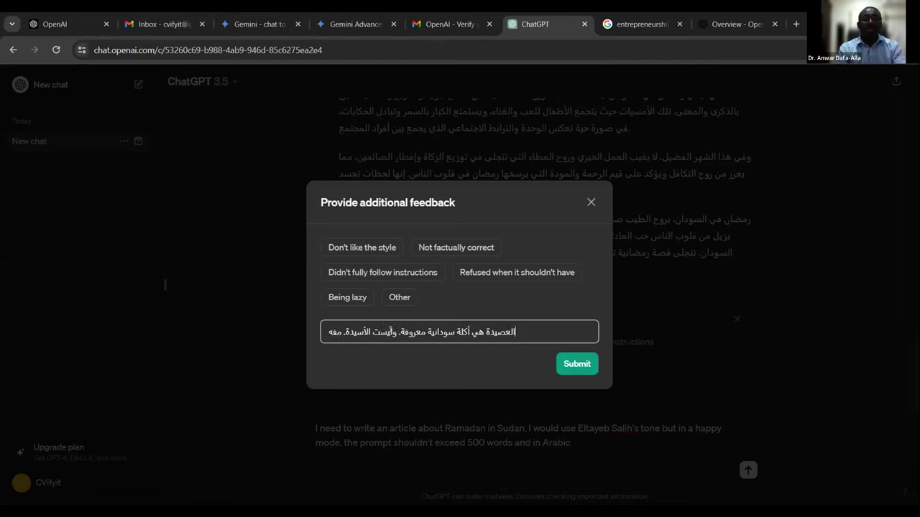
text(وم؟)
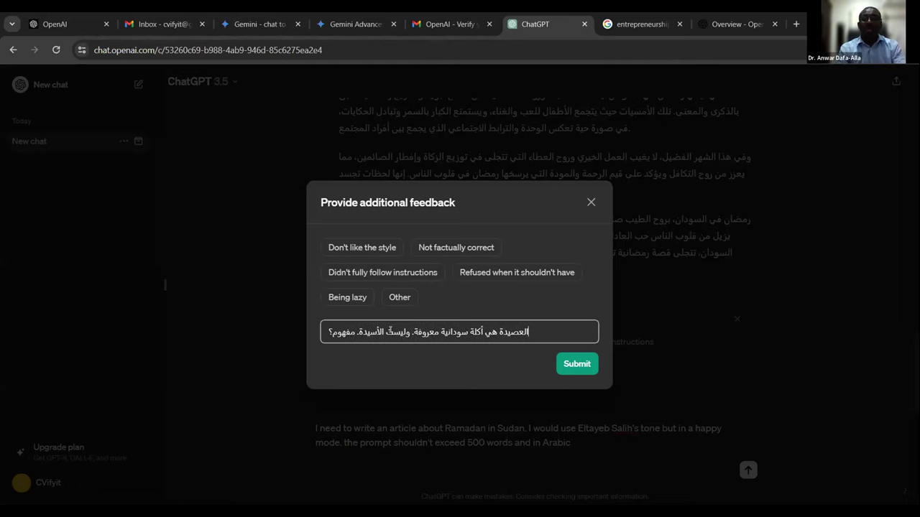
click(577, 364)
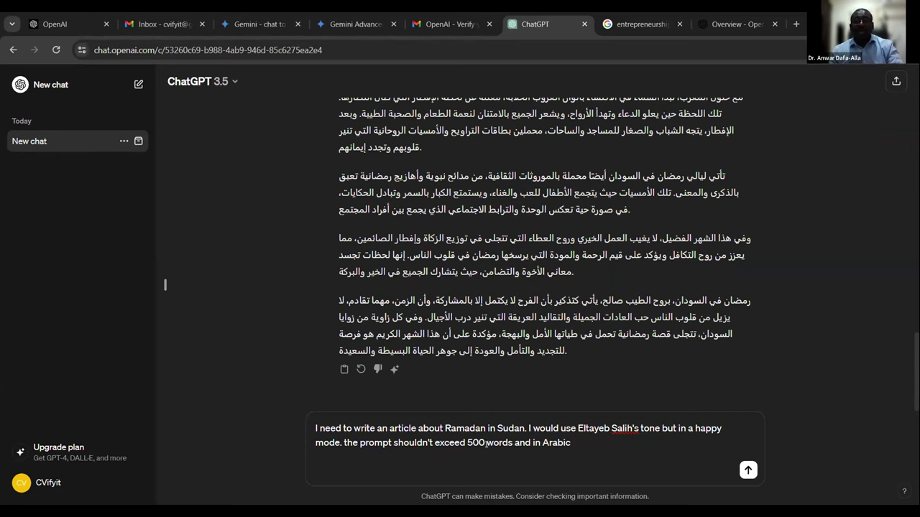
Step: Change the topic in the pasted draft to "Ramadan Sudanese outside Sudan"
double_click(461, 428)
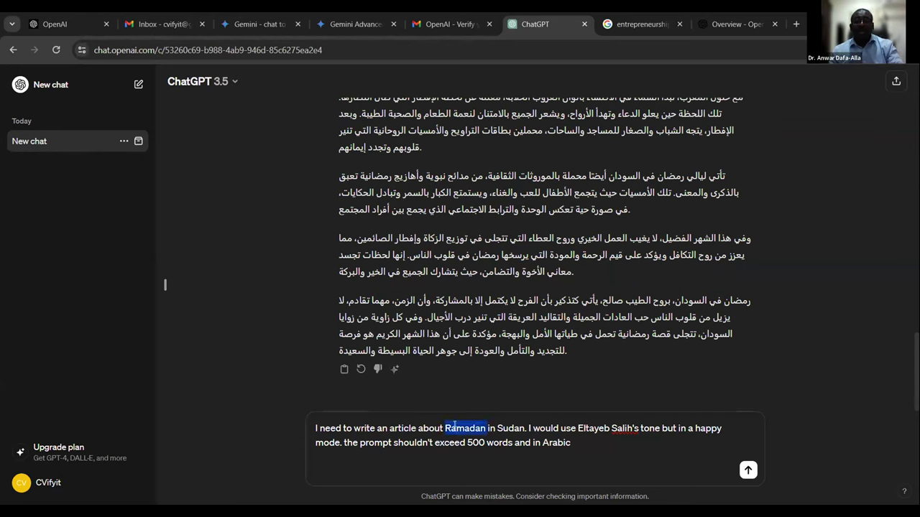
click(495, 427)
text(ب)
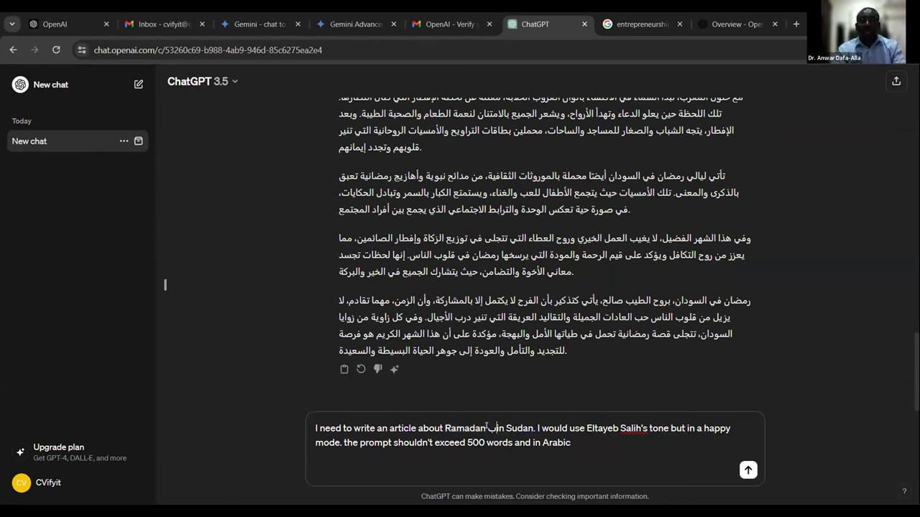
key(BackSpace)
text(Sudanese ou)
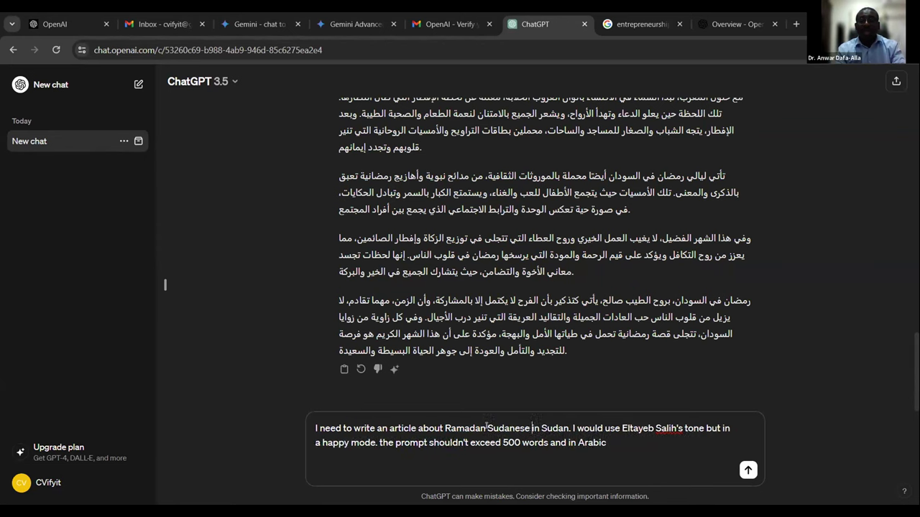
text(tside)
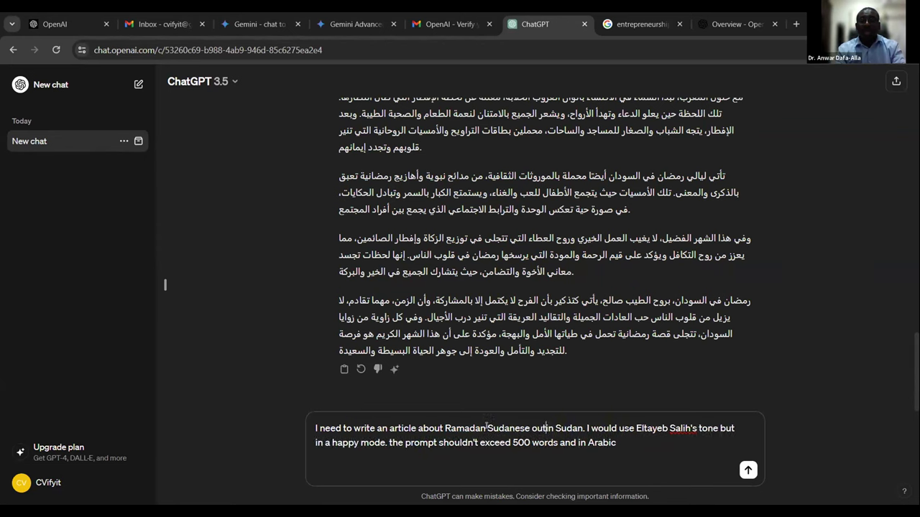
key(Delete)
key(Delete)
key(BackSpace)
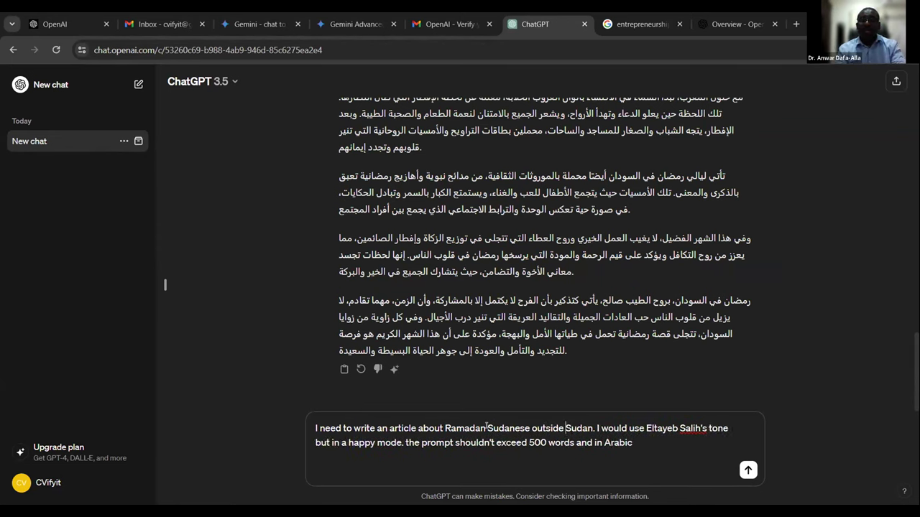
Step: Set the draft's word limit to 150 and send the prompt
double_click(538, 442)
text(150)
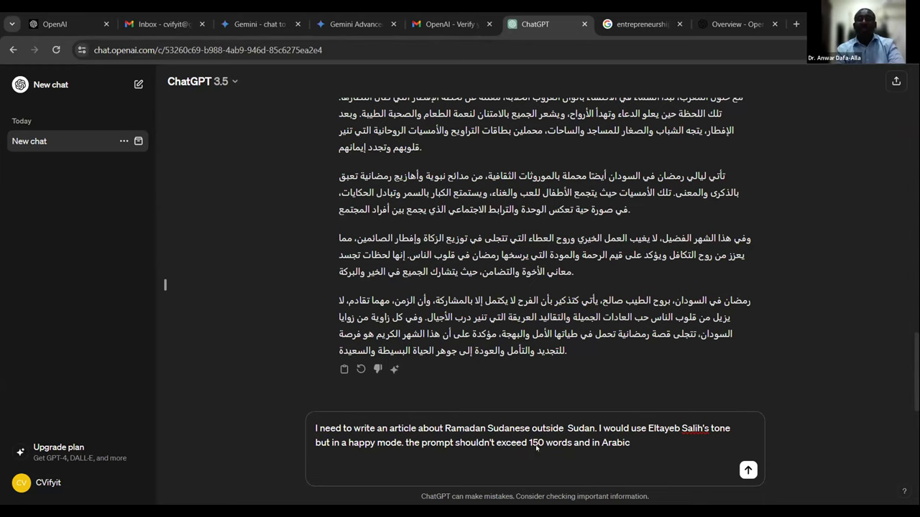
key(Return)
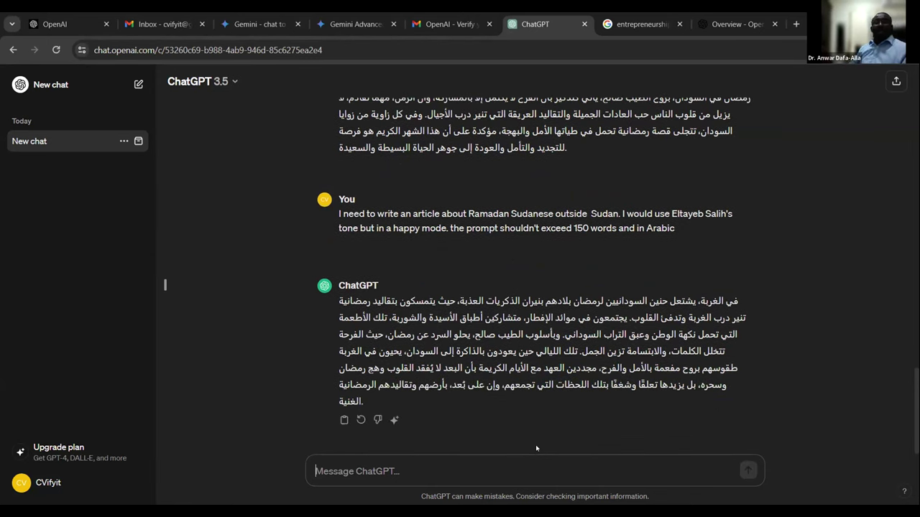
Step: Start a new message with "Write" and append the last prompt's text copied from "an article about" onward
scroll(535, 448, up, 10)
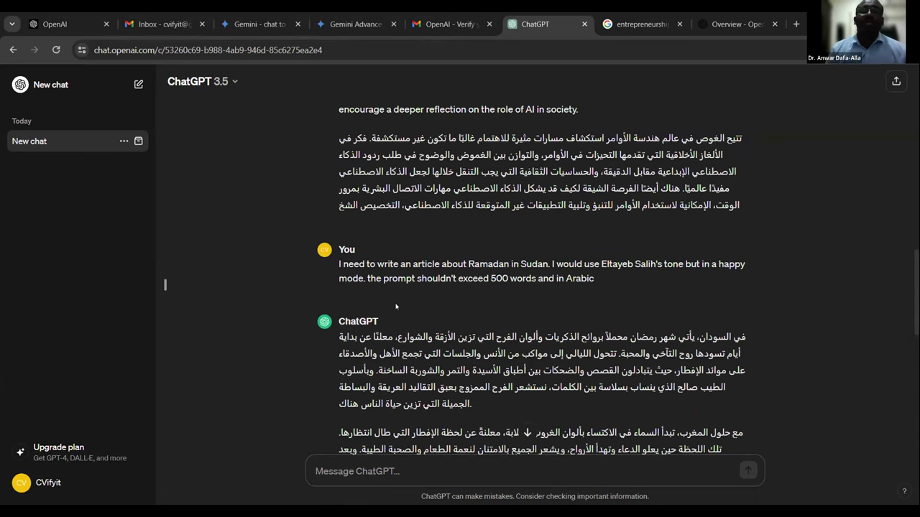
scroll(403, 306, down, 10)
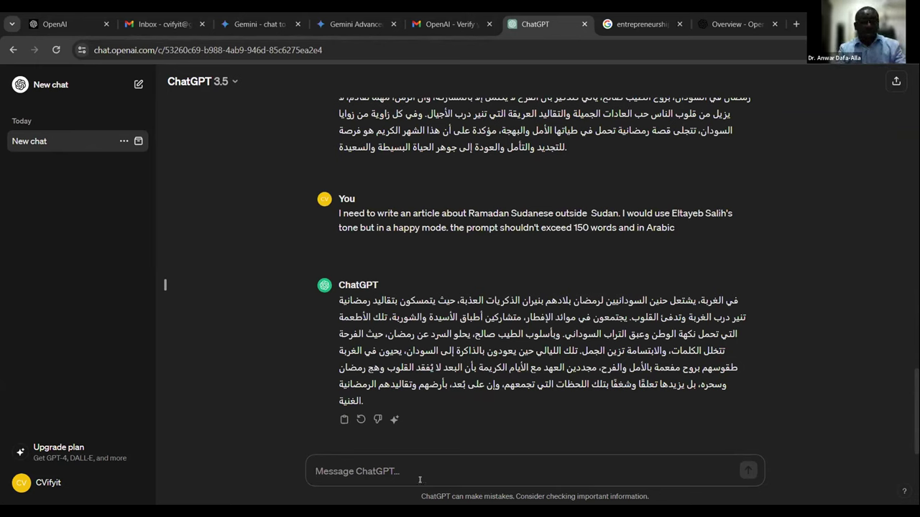
text(Write)
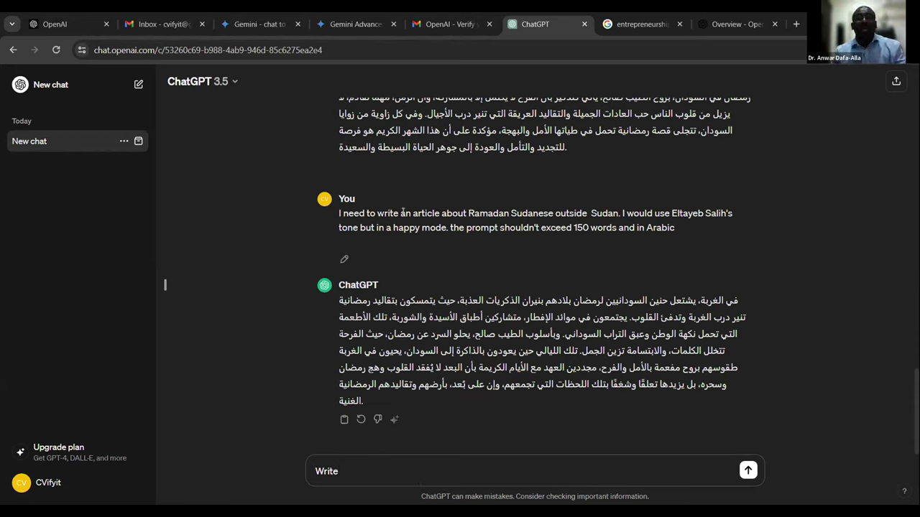
drag(400, 213, 658, 235)
key(ctrl+c)
click(372, 470)
key(ctrl+v)
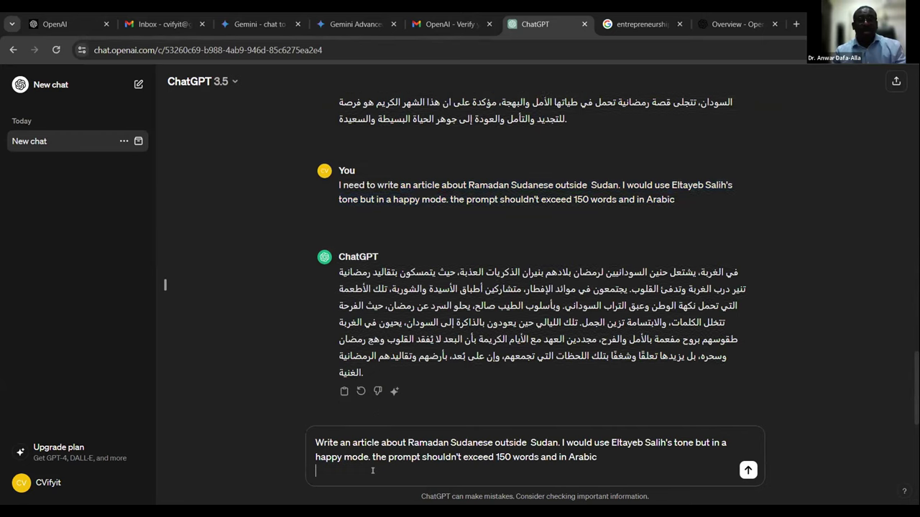
Step: Change the drafted article's topic to "Sudanese sports", removing "Ramadan" and "outside Sudan"
double_click(434, 441)
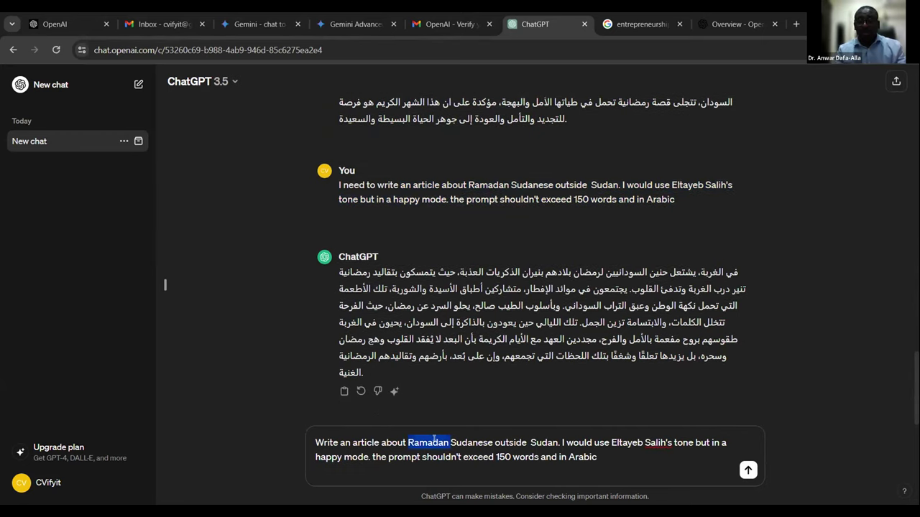
key(BackSpace)
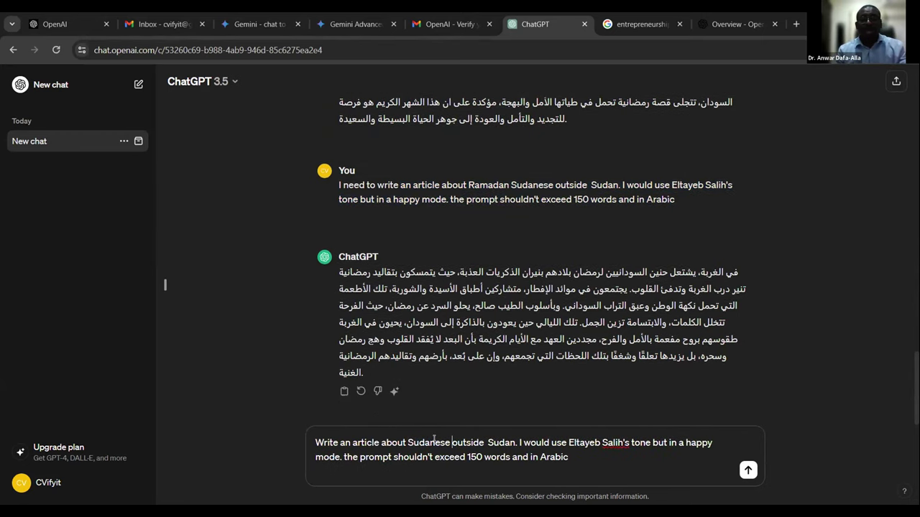
text(sports)
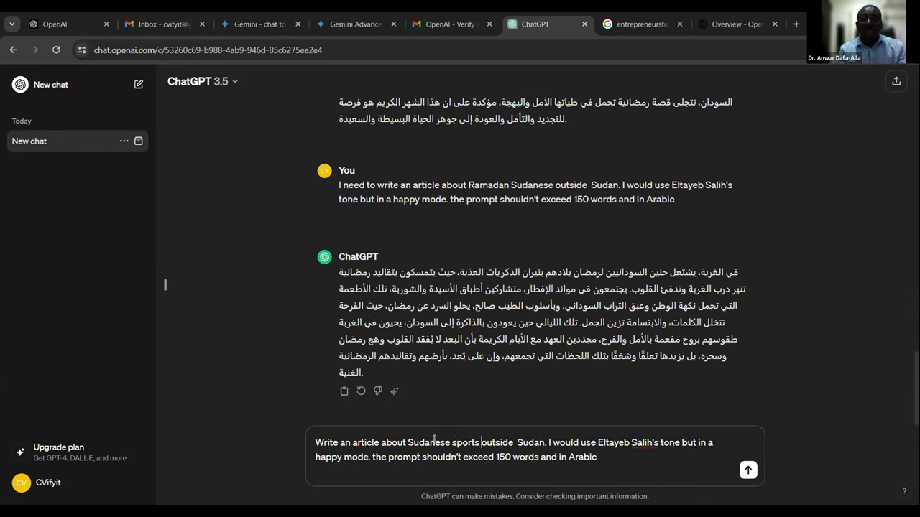
key(Delete)
key(Delete)
key(Delete)
key(Delete)
key(Delete)
key(Delete)
key(Delete)
key(Delete)
key(Delete)
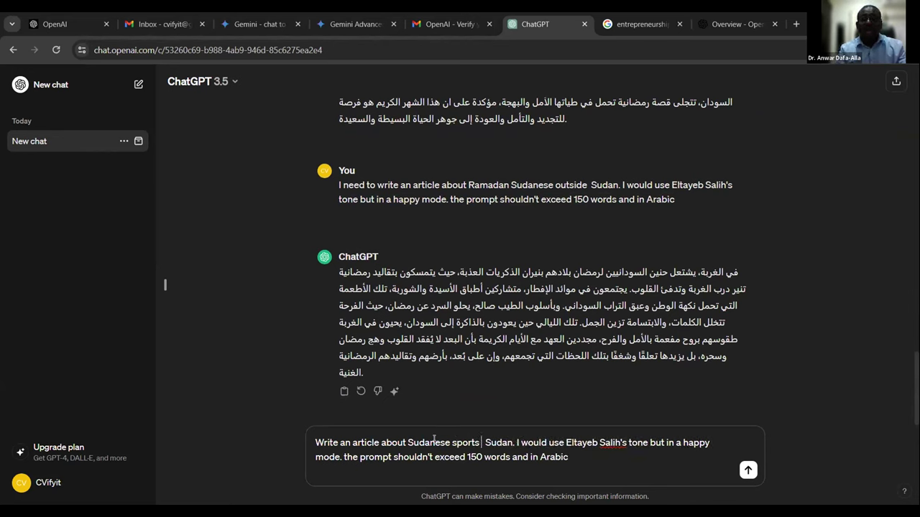
key(Delete)
key(Delete)
key(Delete)
key(Delete)
key(Delete)
key(BackSpace)
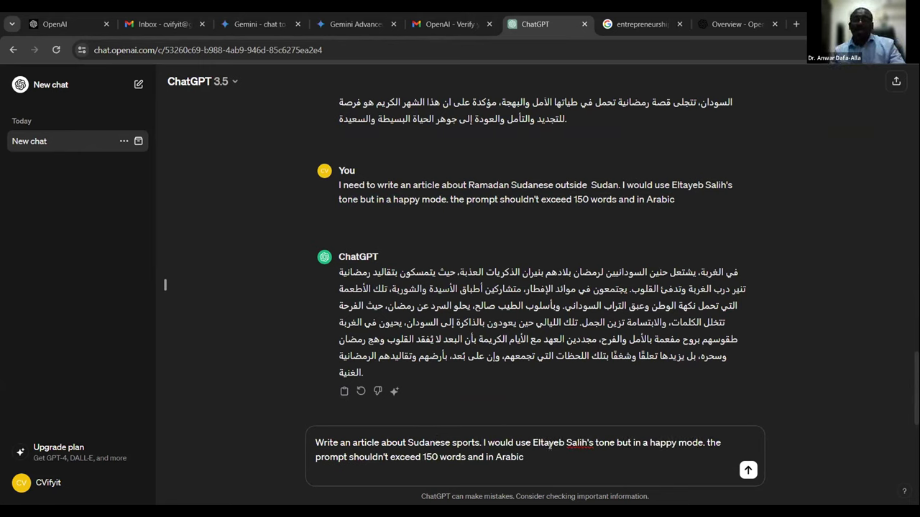
Step: Try to replace Eltayeb Salih with another person's name in the draft's tone request, and undo the replacement
double_click(550, 442)
click(531, 438)
drag(531, 441, 587, 440)
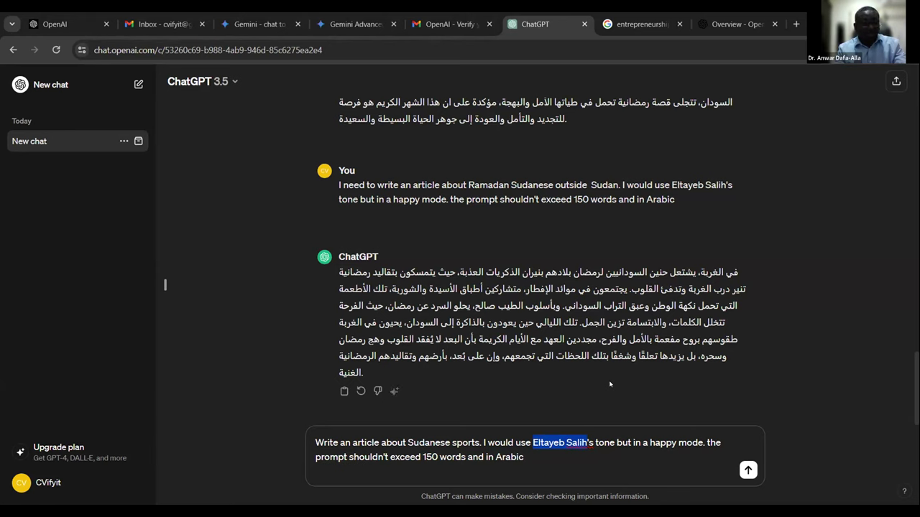
text(Amir)
key(BackSpace)
key(BackSpace)
key(BackSpace)
key(BackSpace)
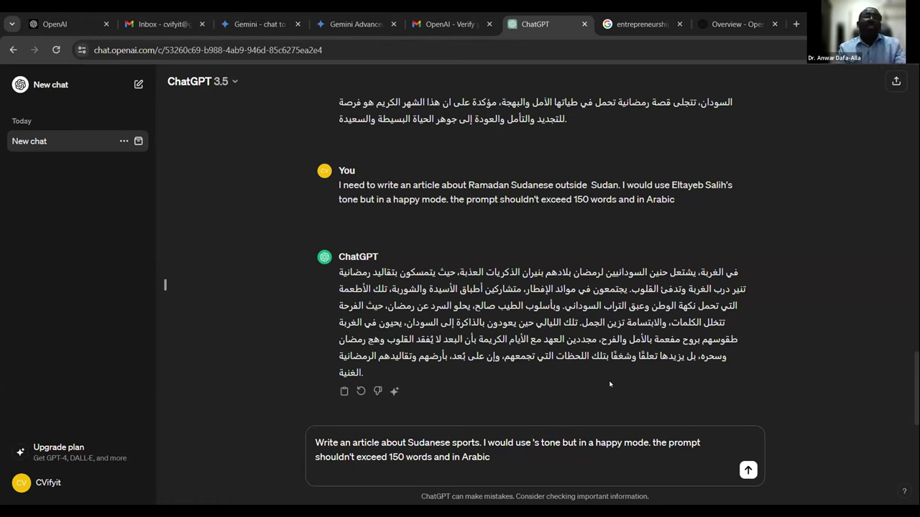
text(Amir)
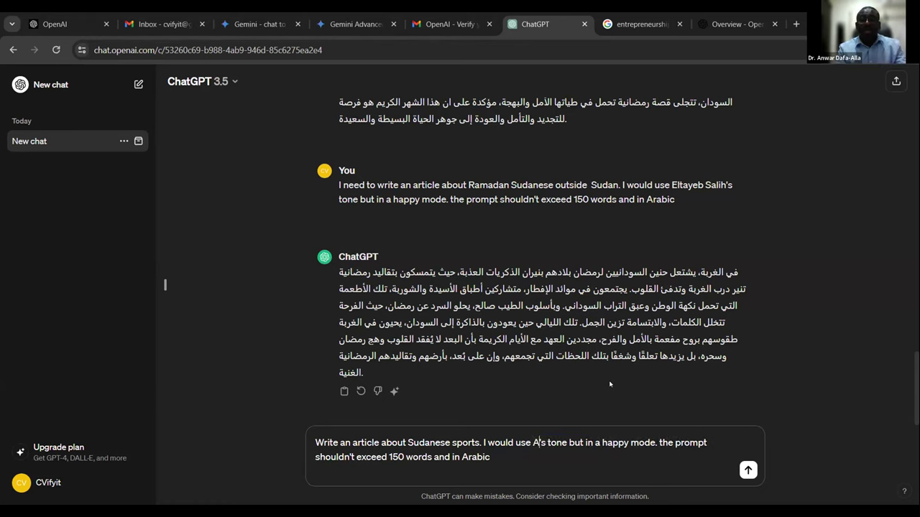
key(BackSpace)
key(BackSpace)
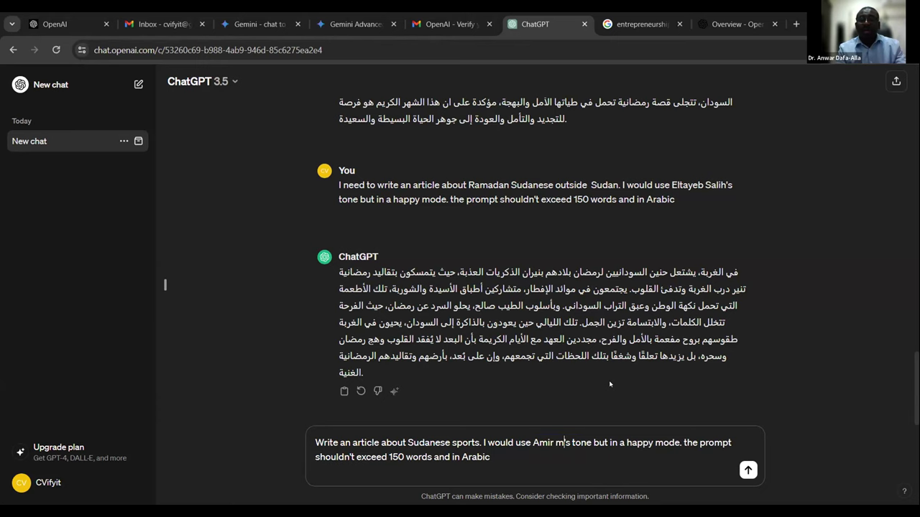
key(BackSpace)
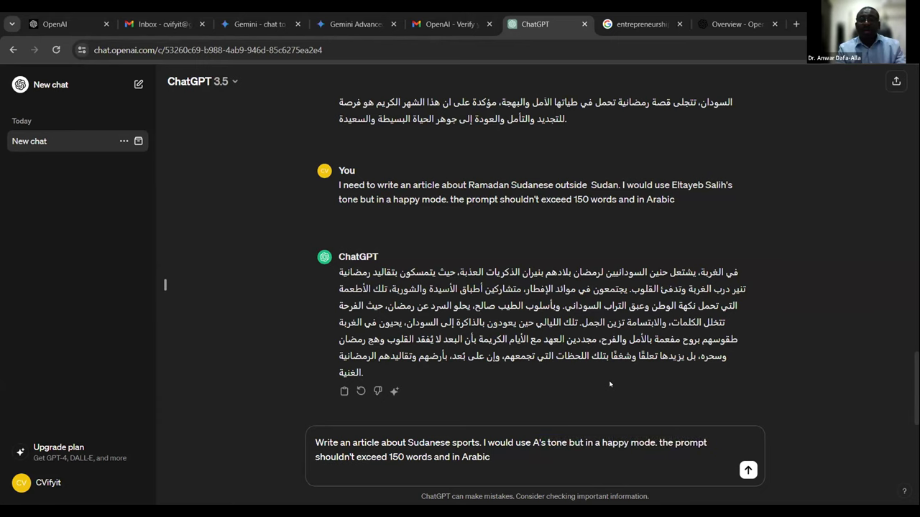
key(ctrl+z)
key(ctrl+z)
key(ctrl+z)
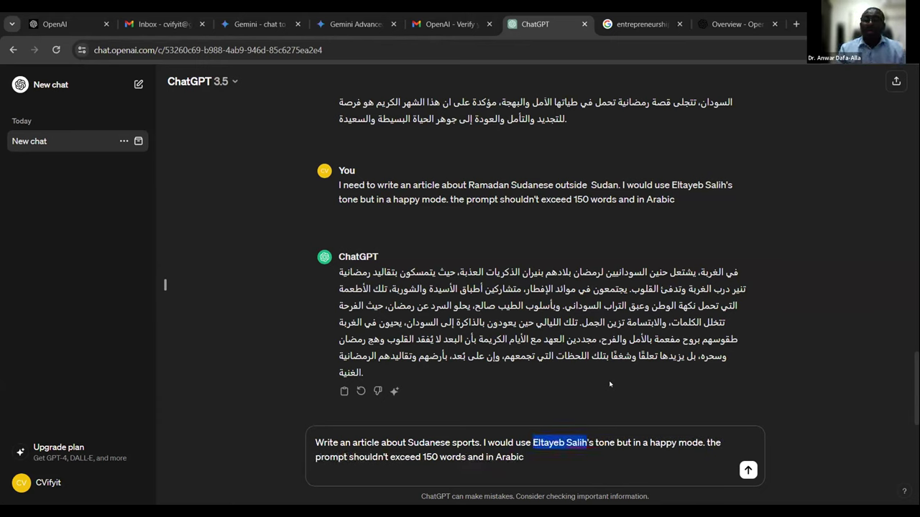
Step: Change the requested mode in the Sudanese sports prompt to "critic" and send the prompt
click(588, 468)
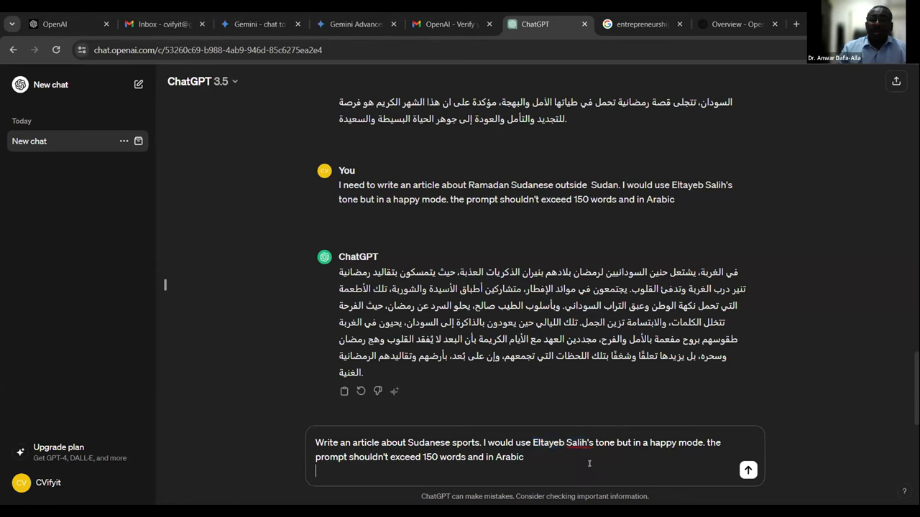
double_click(661, 445)
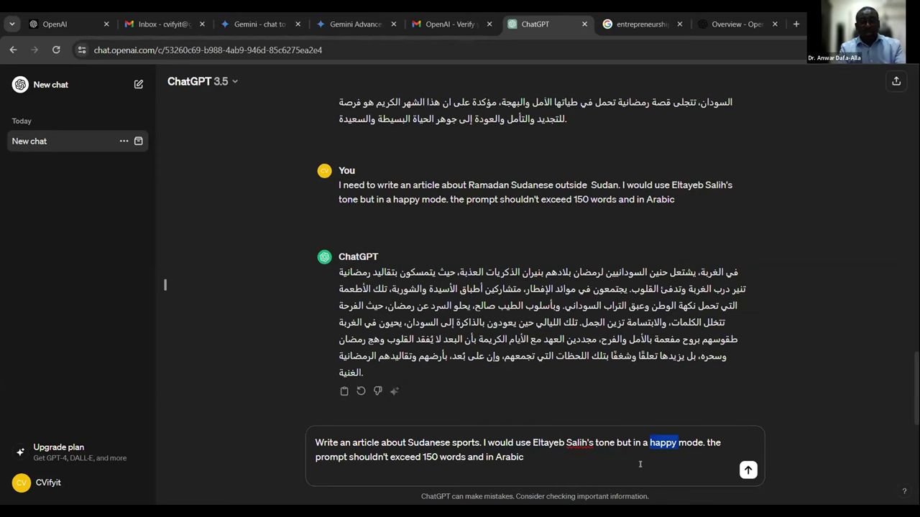
text(itic)
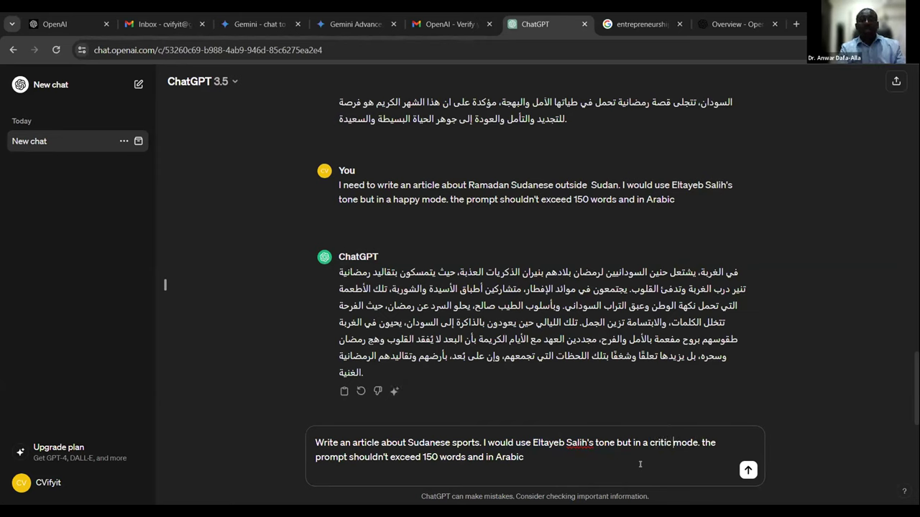
key(Return)
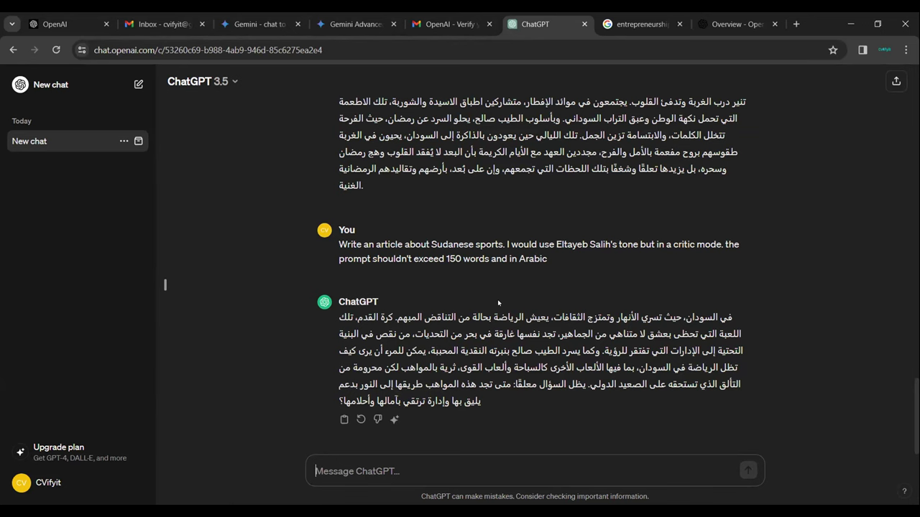
Step: Review the conversation's earlier prompts and Arabic responses, highlighting paragraphs of the prompt engineering summary and the Ramadan in Sudan article
scroll(536, 375, up, 15)
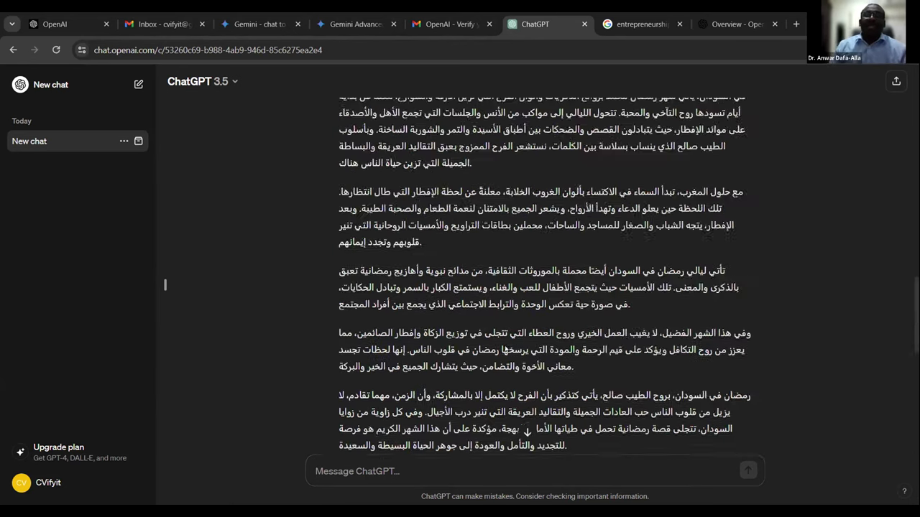
scroll(503, 347, up, 6)
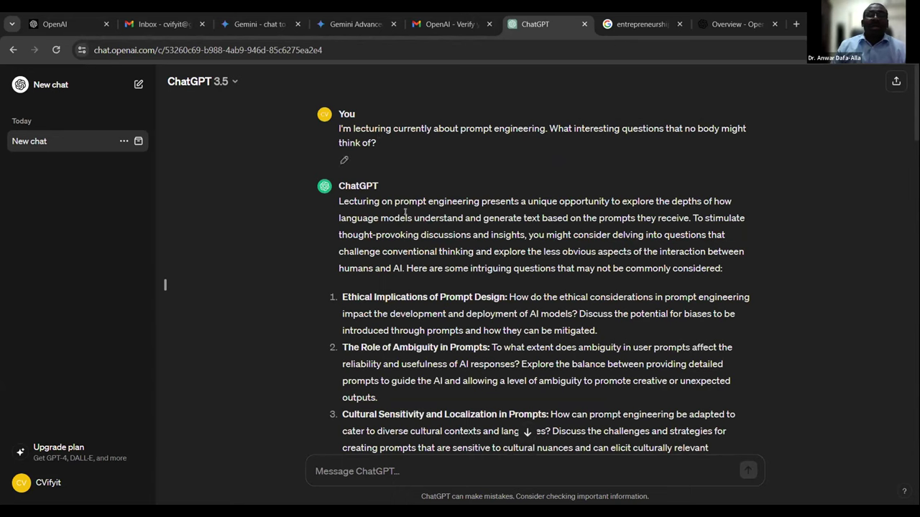
scroll(385, 202, down, 20)
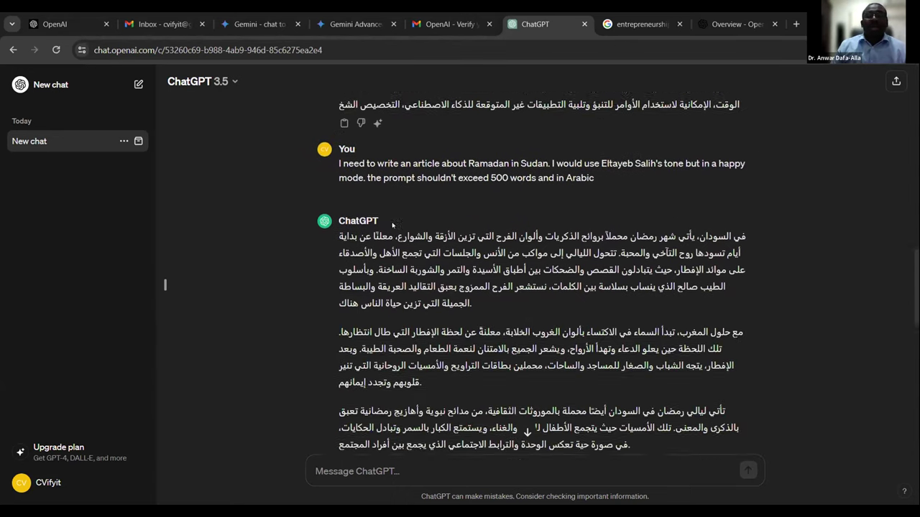
scroll(461, 243, up, 1)
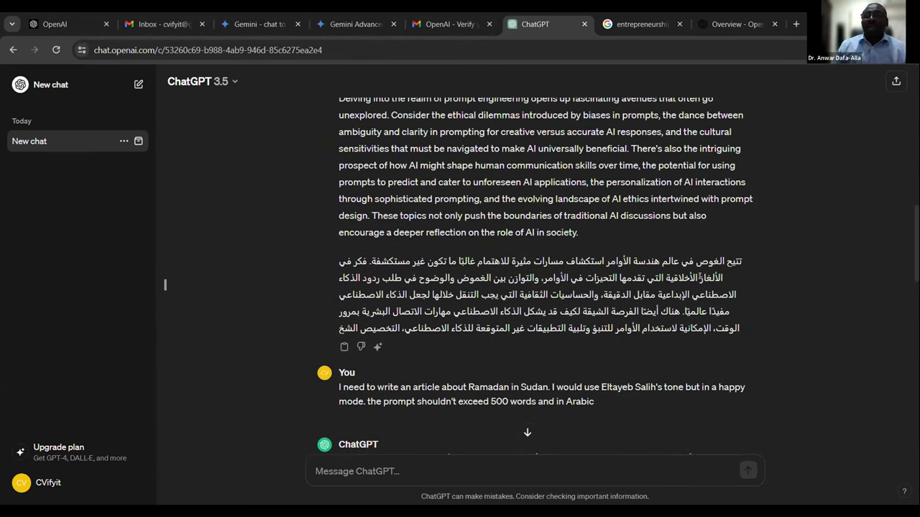
triple_click(645, 261)
scroll(535, 288, down, 3)
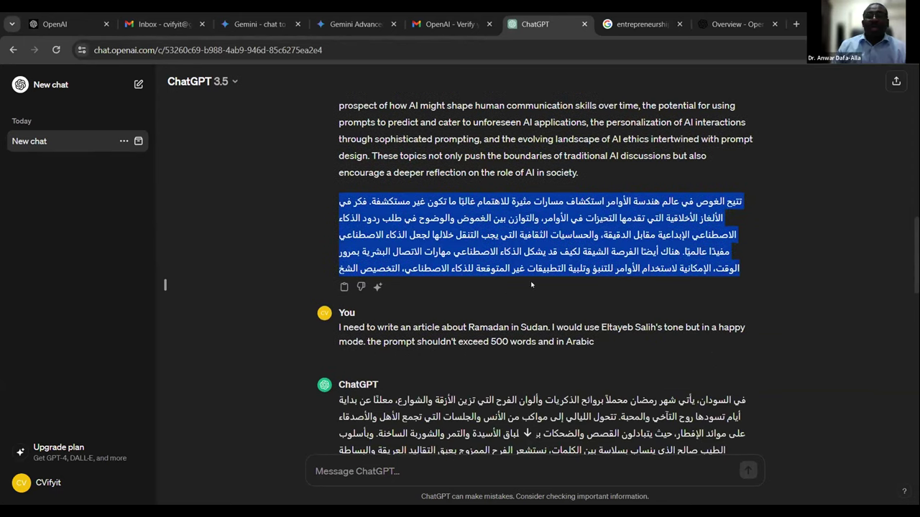
click(520, 294)
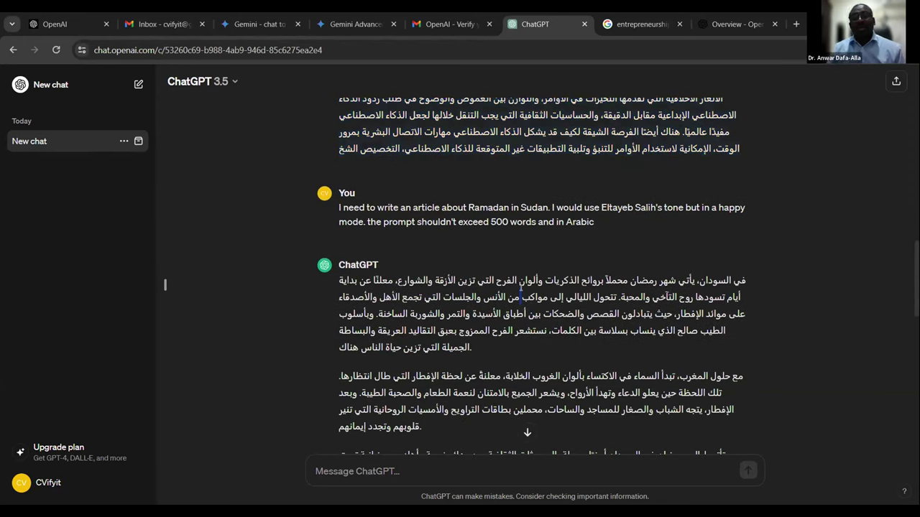
triple_click(520, 294)
scroll(520, 291, down, 3)
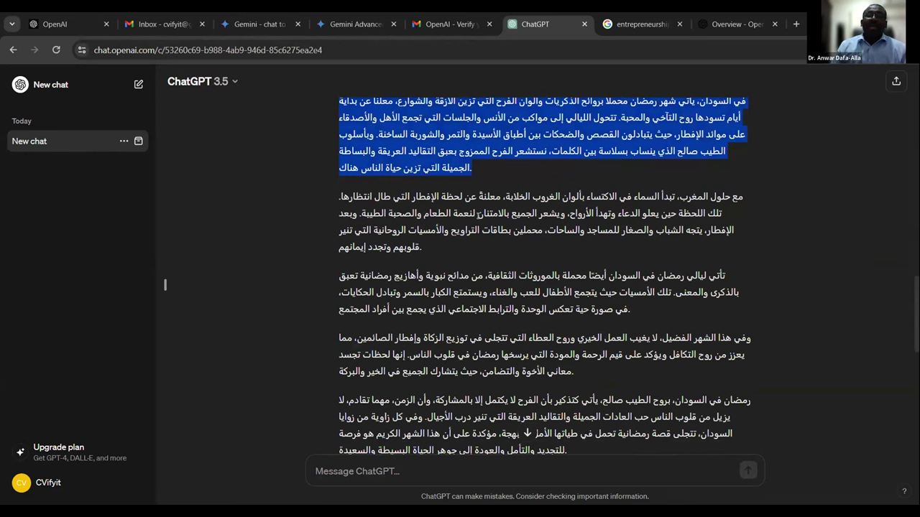
triple_click(478, 223)
triple_click(365, 300)
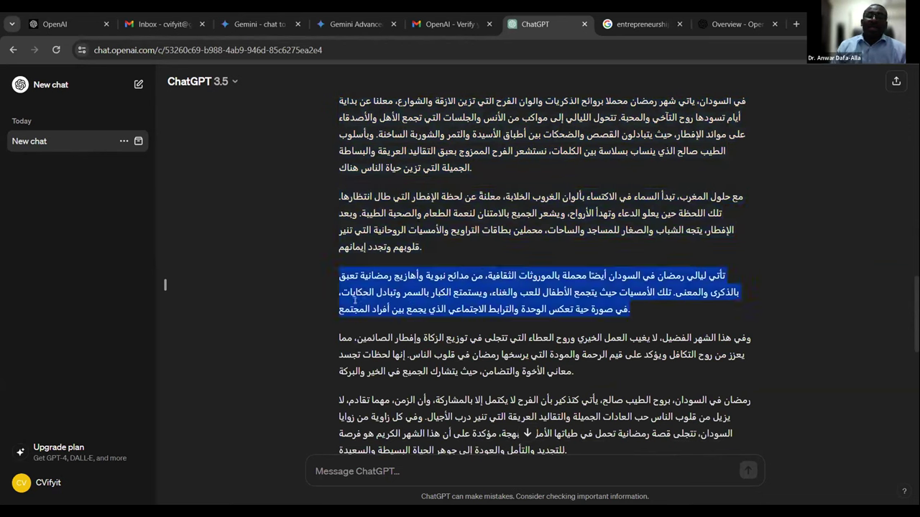
Step: Examine the saved custom instructions and close them without making changes
click(48, 482)
click(70, 396)
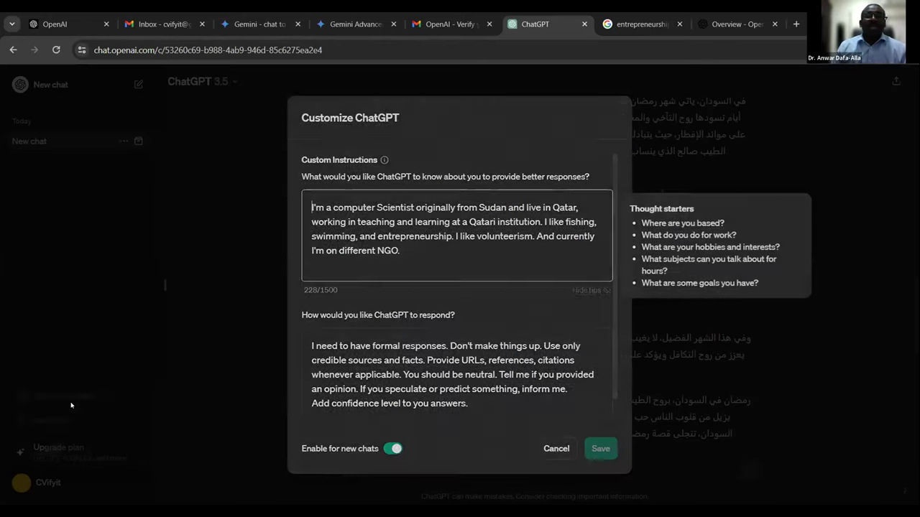
scroll(386, 247, down, 2)
scroll(387, 337, up, 2)
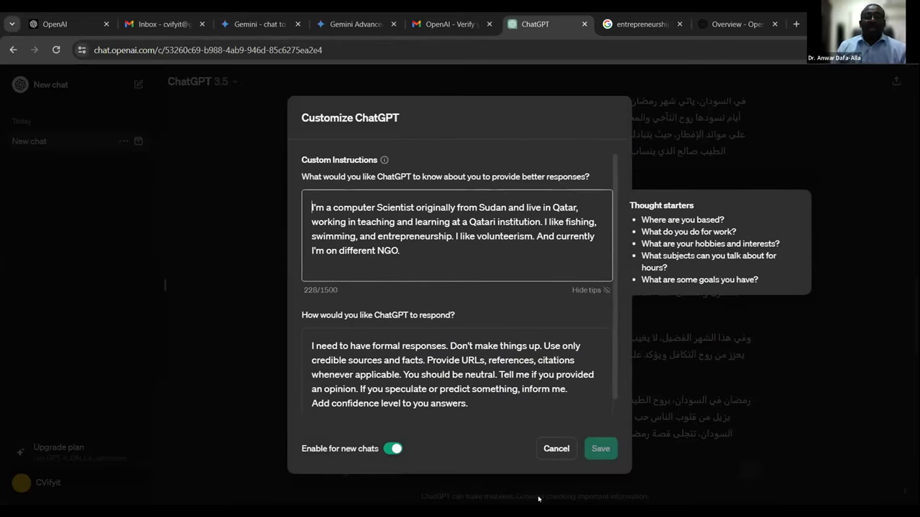
click(552, 449)
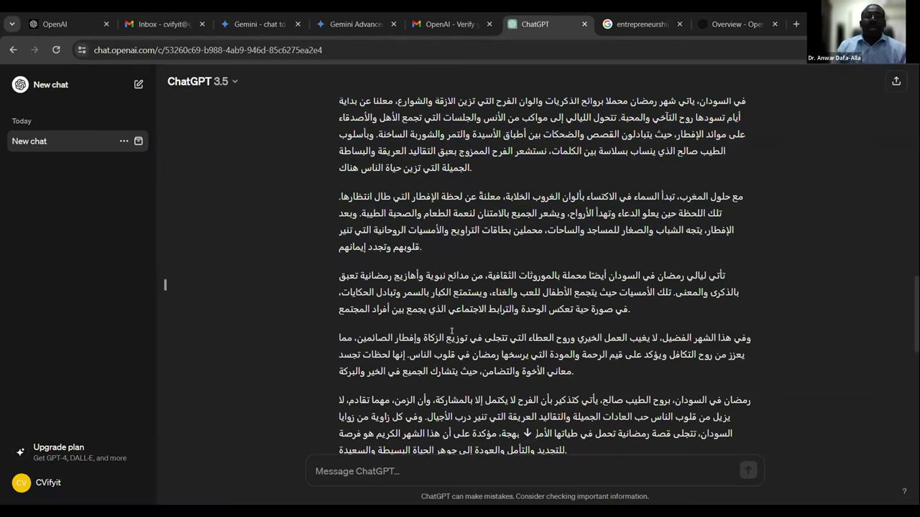
scroll(443, 370, up, 3)
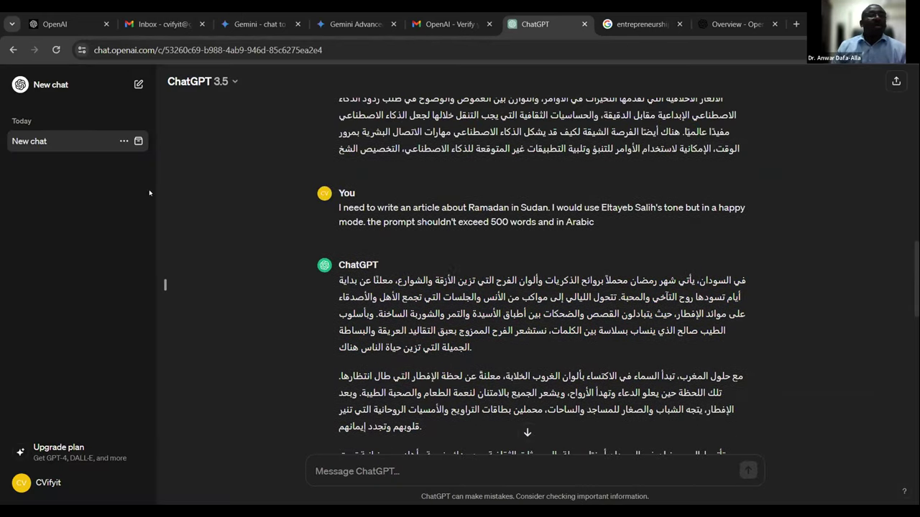
Step: Start a new chat and begin the message with "I want you to help me write articles for my blog"
click(63, 87)
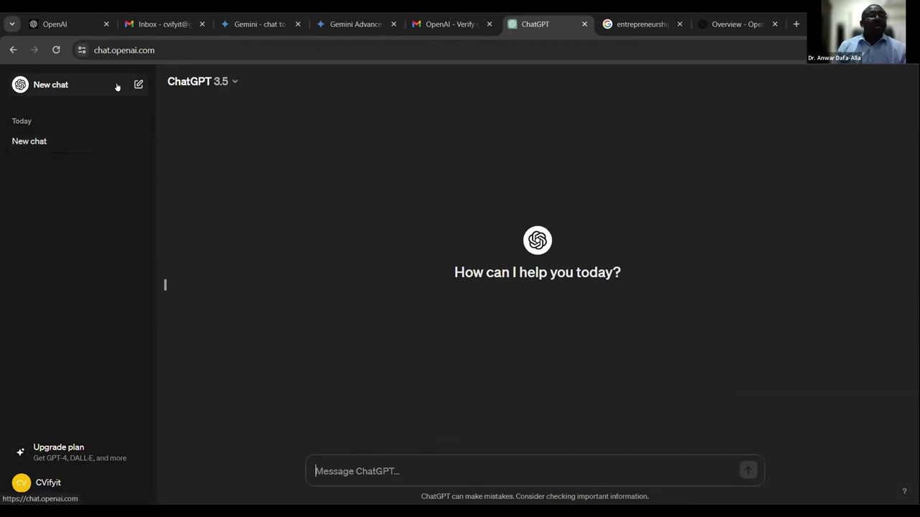
click(383, 471)
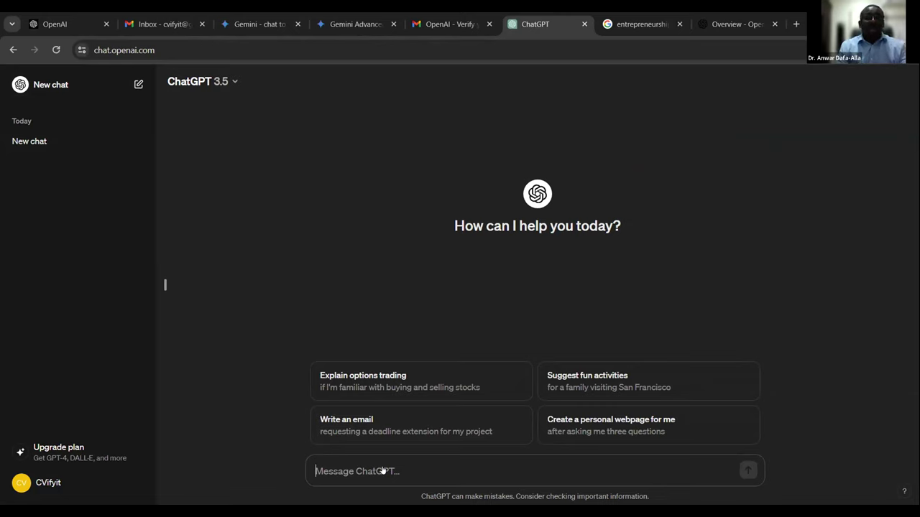
text(I want )
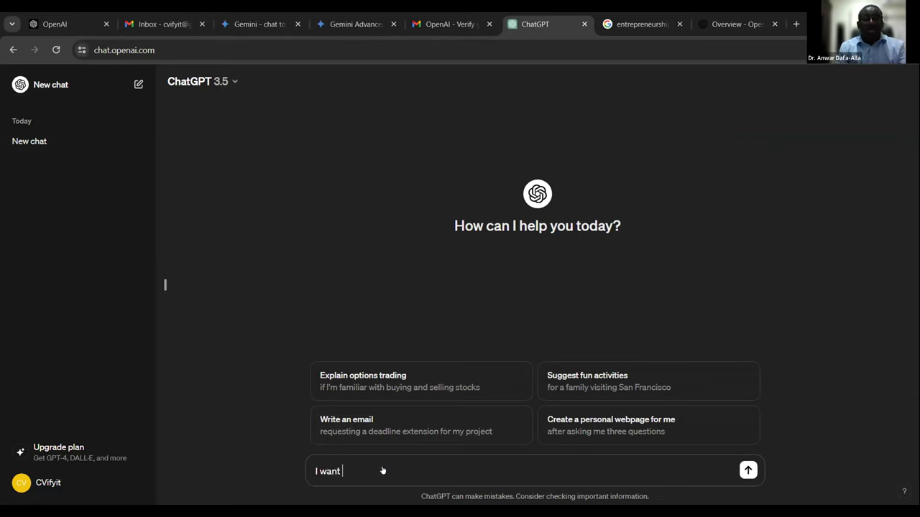
text(you)
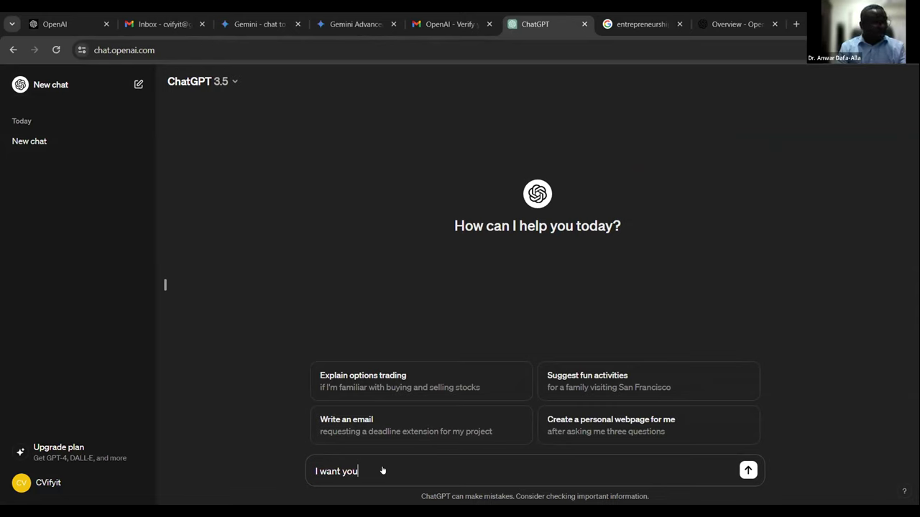
text( to help )
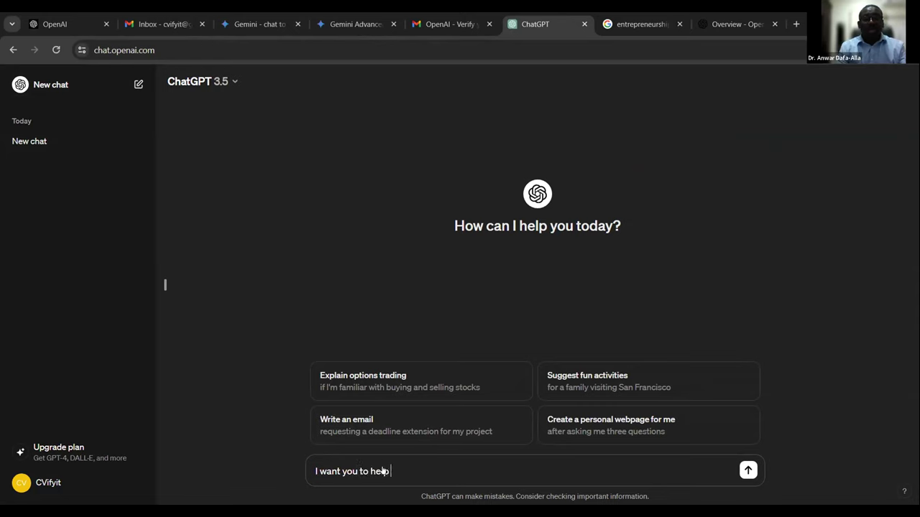
text(me write a)
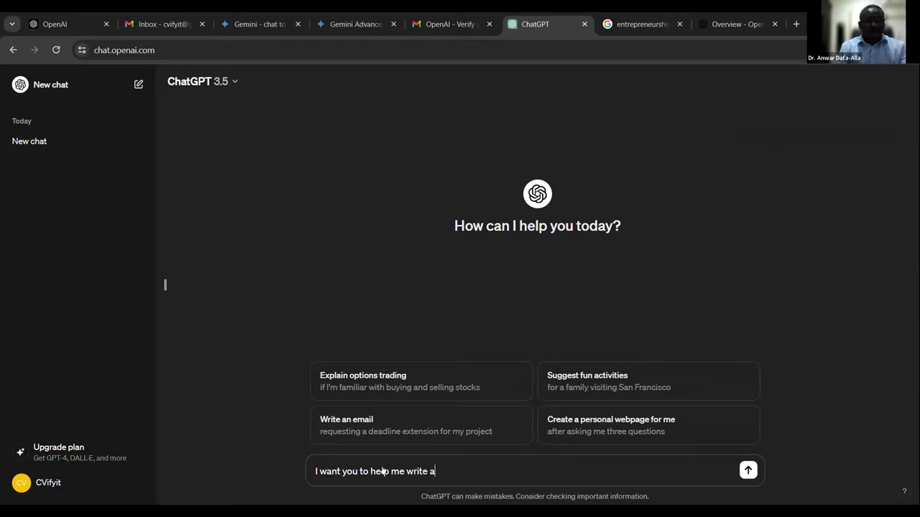
text(rticles)
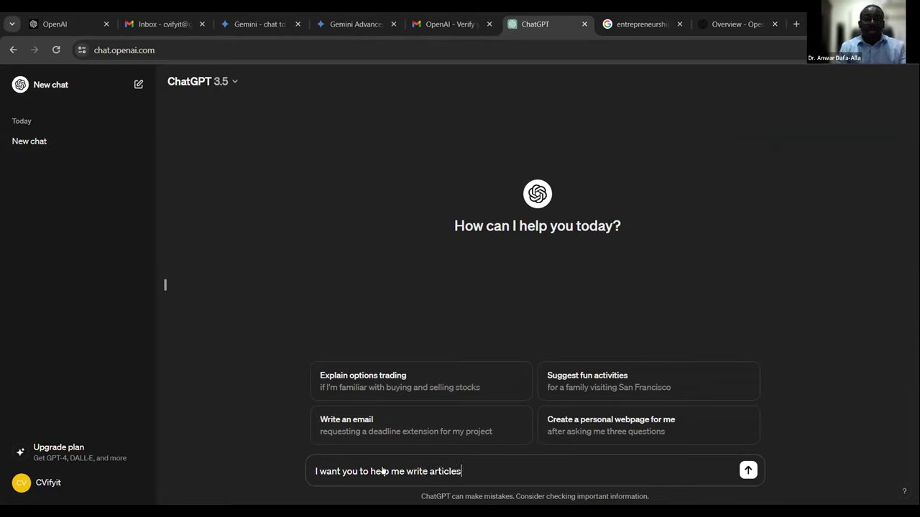
text( for )
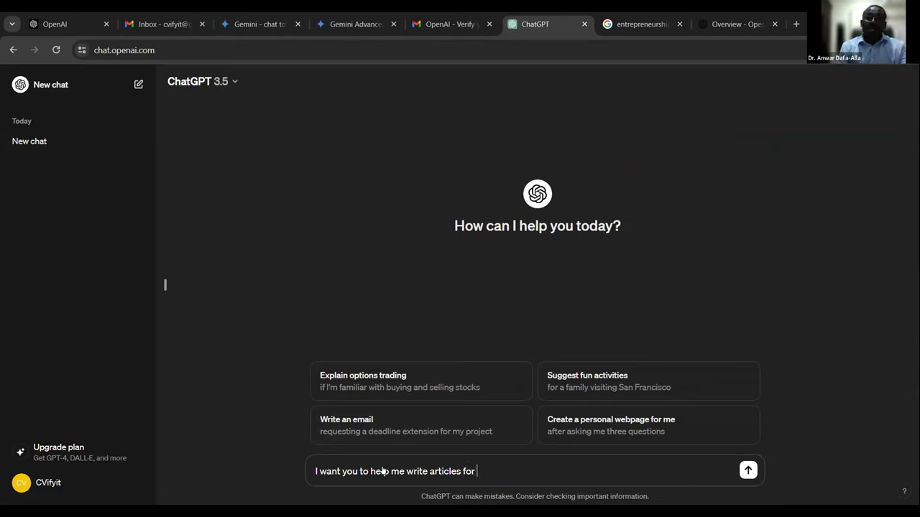
text(my blog)
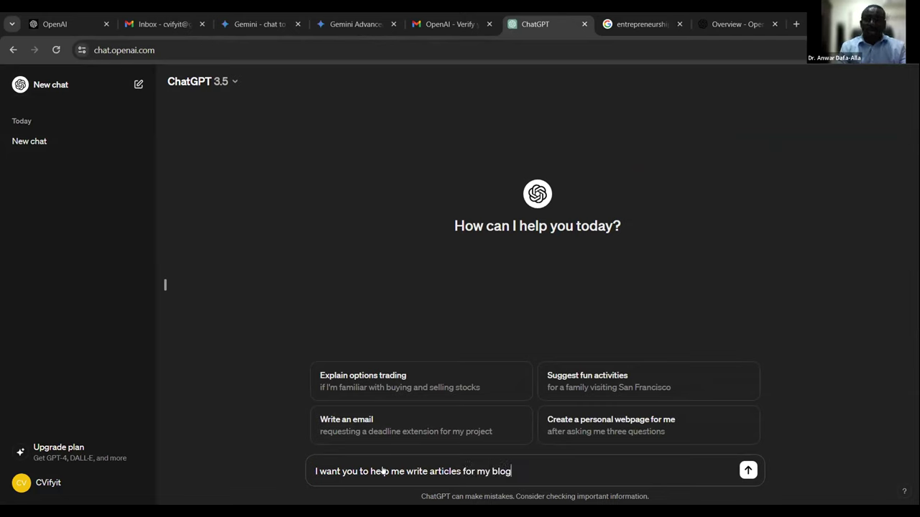
Step: Extend the draft's list of publishing places with ", Facebook page, LinkedIn profile."
text(, )
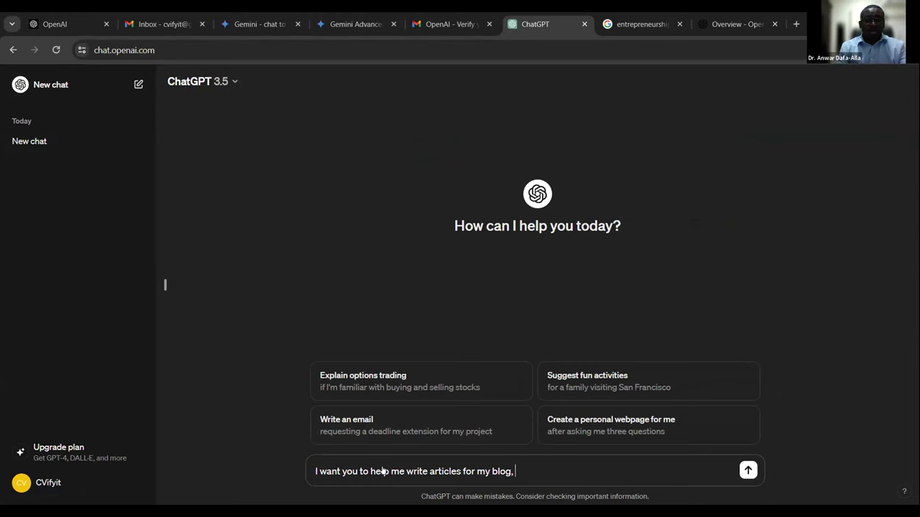
text(Facebook)
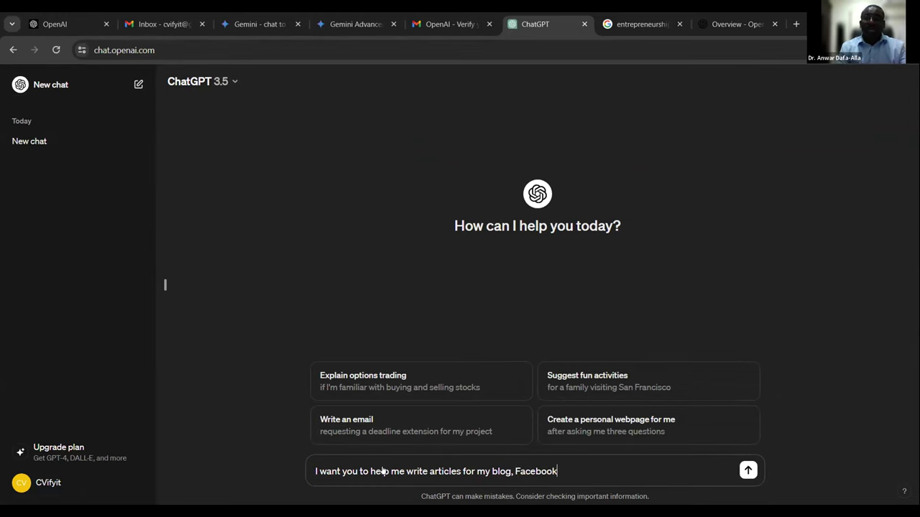
text( page,)
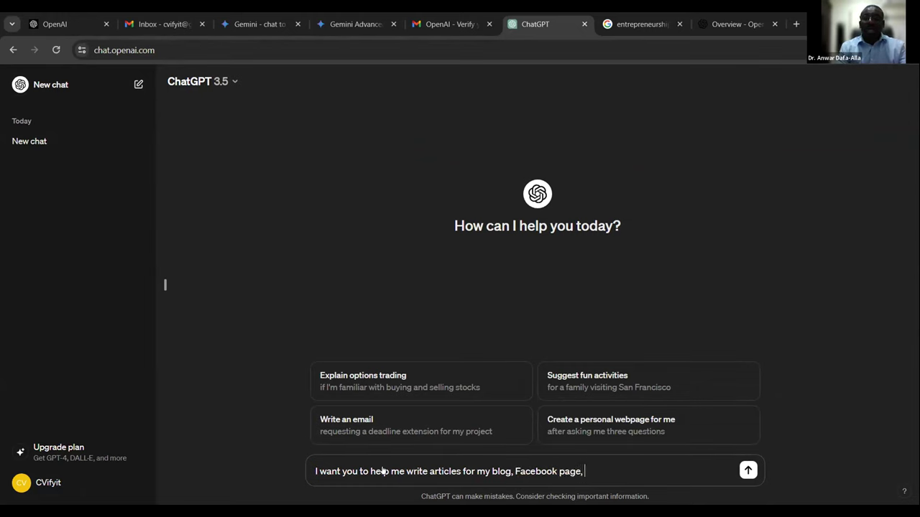
text( L)
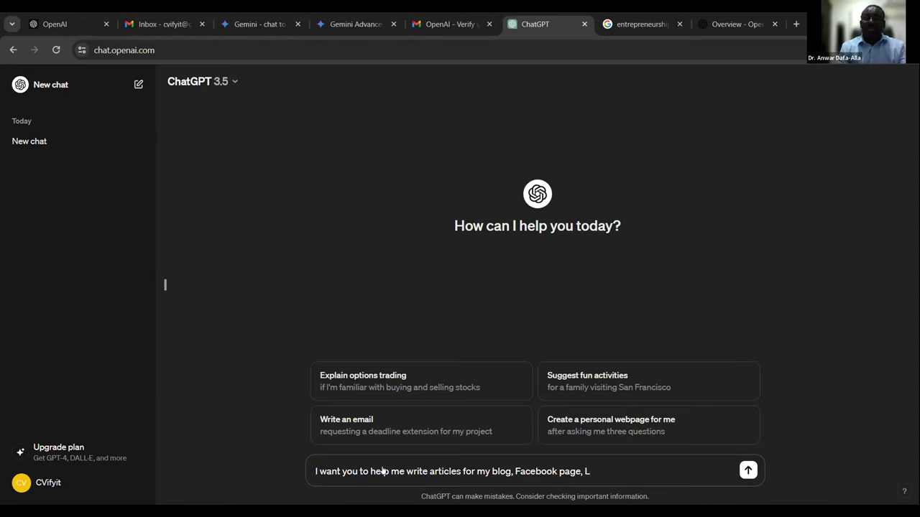
text(inkedIn)
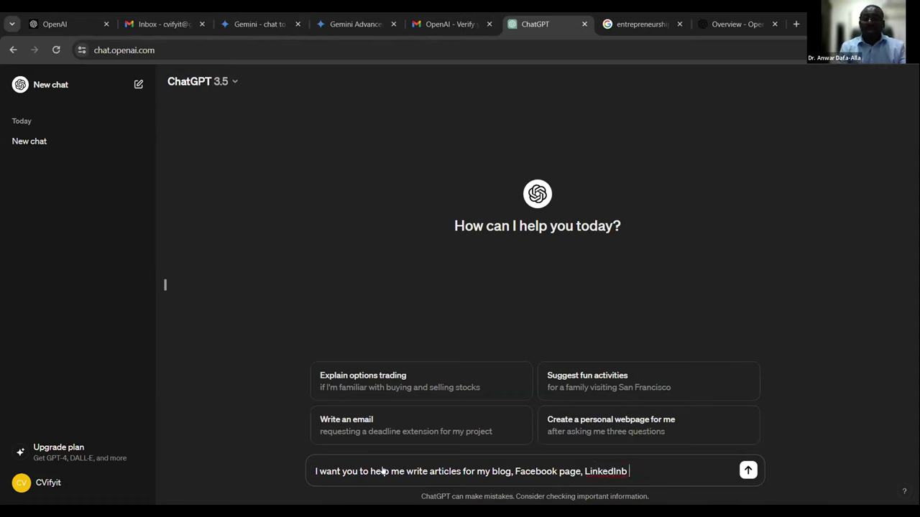
text( profile)
key(BackSpace)
key(BackSpace)
text(le)
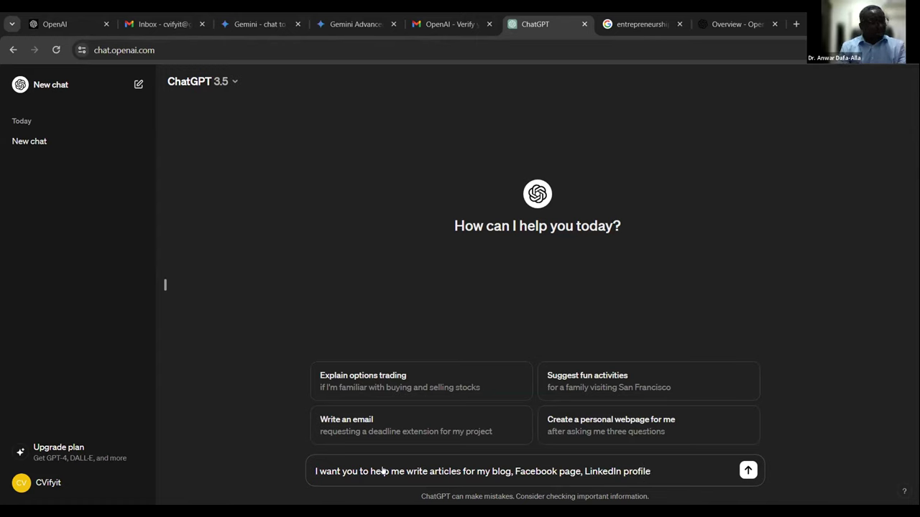
text(. )
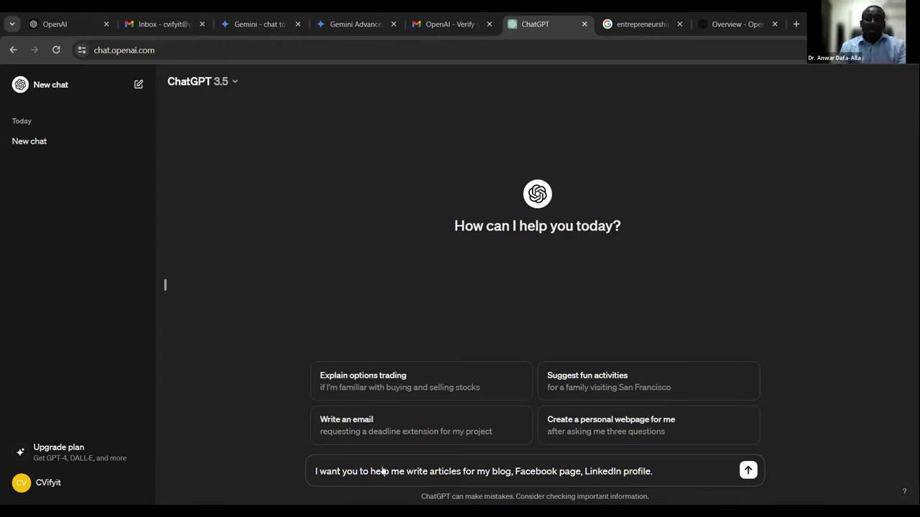
Step: Continue the draft message with a new sentence starting "I usually write in Arabic"
text(I ussual)
key(BackSpace)
key(BackSpace)
key(BackSpace)
key(BackSpace)
text(ually)
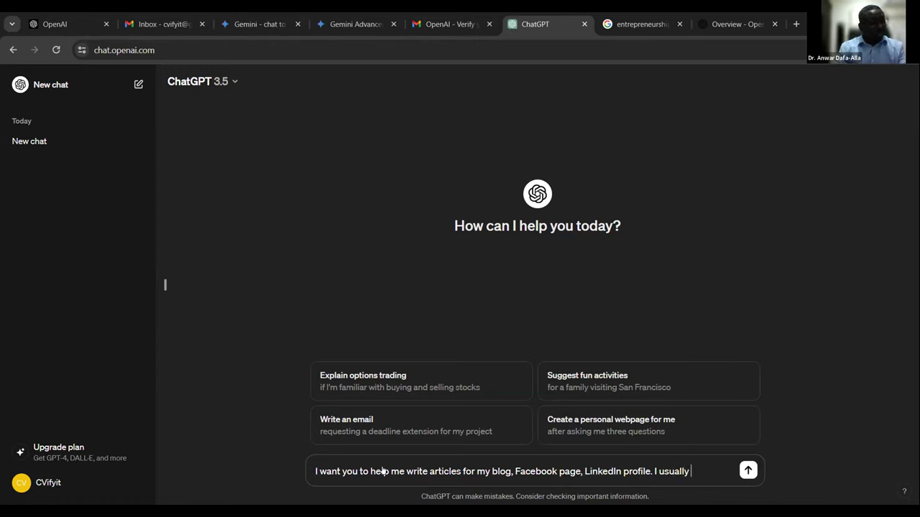
text( wrull)
key(BackSpace)
key(BackSpace)
key(BackSpace)
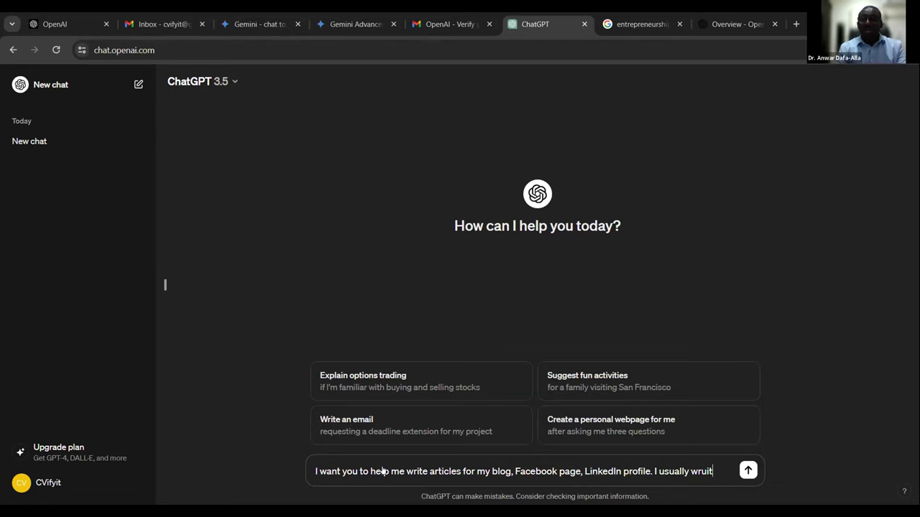
text(ite in Arabic)
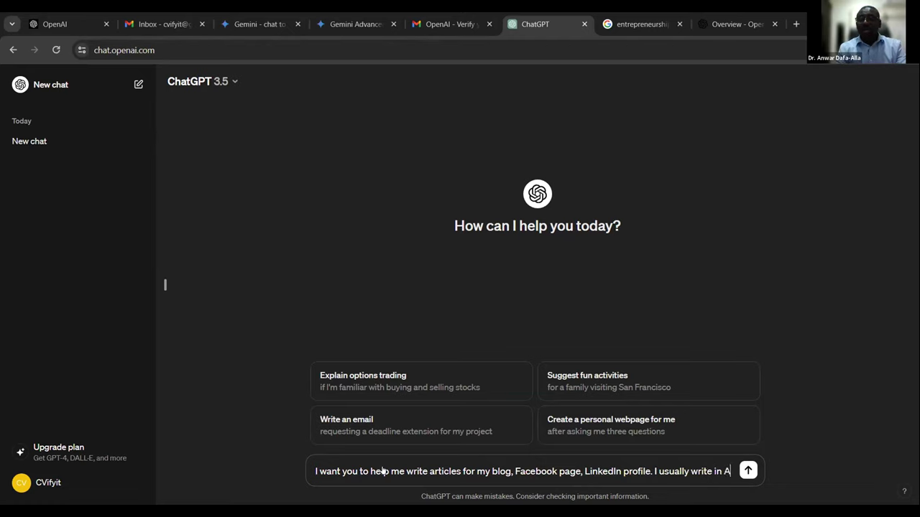
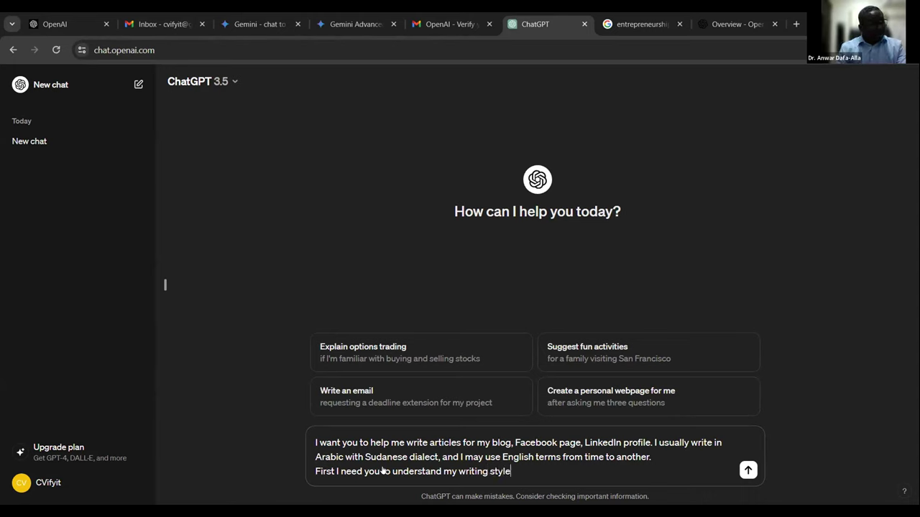
Step: Complete the phrase about understanding the writing style by adding "under My_Writing"
text(under)
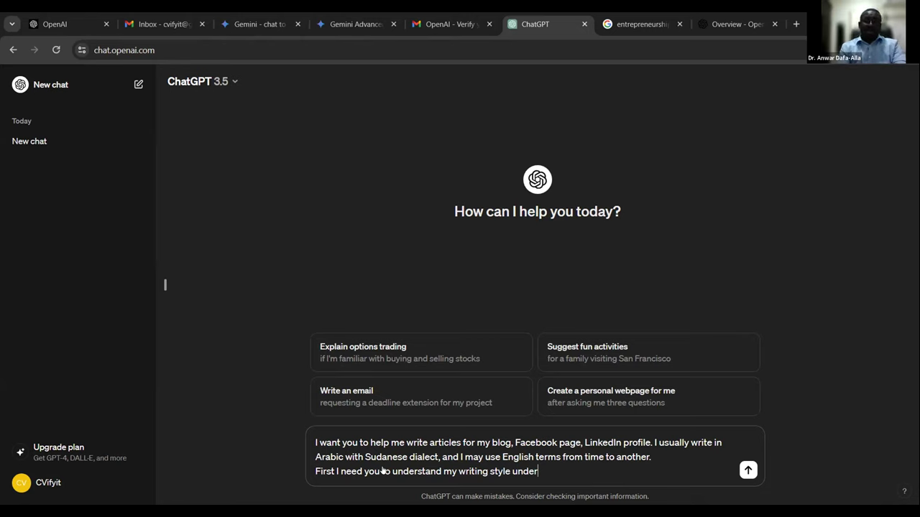
text( My)
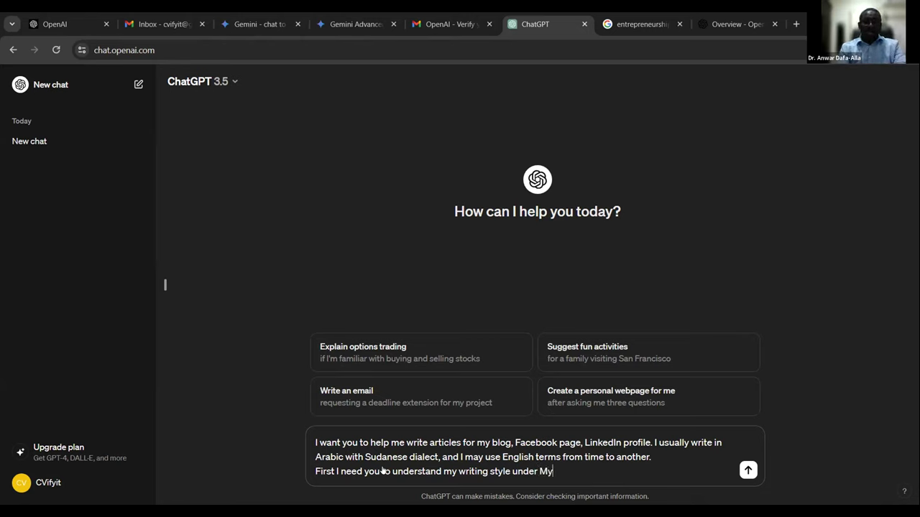
text(_Writing)
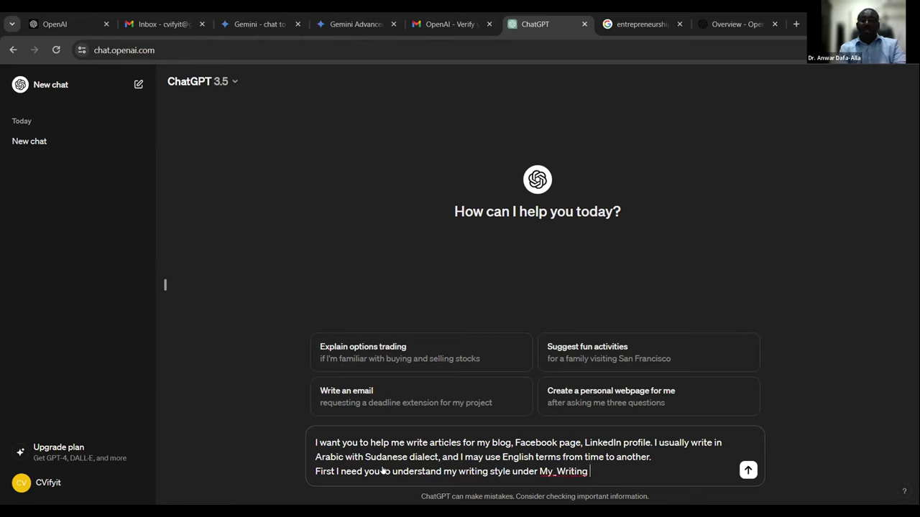
key(BackSpace)
key(BackSpace)
text(ng)
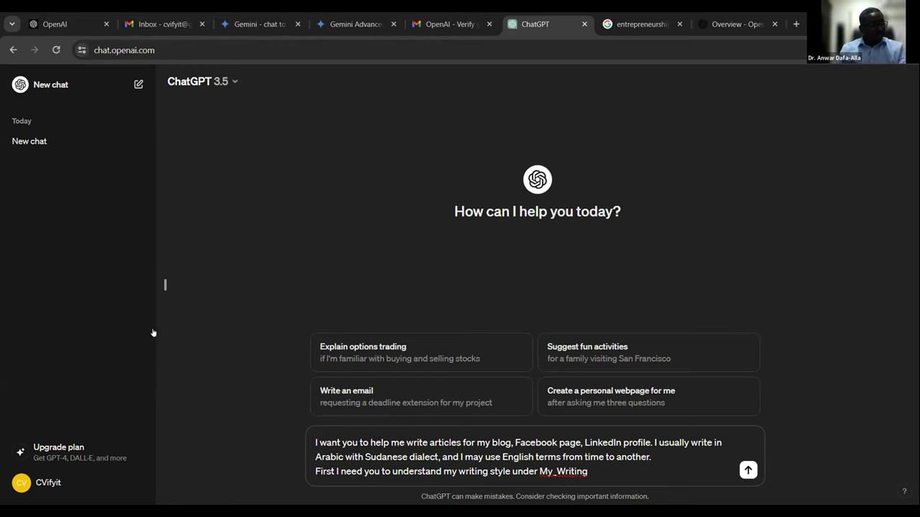
Step: Extend the draft with ". After that you'll ask me what the topic of my specific content is."
text(. After)
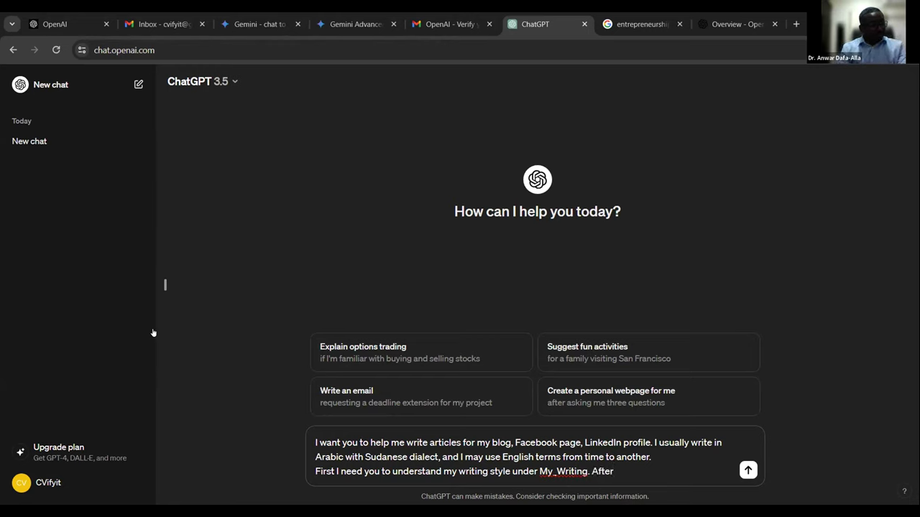
text( that y)
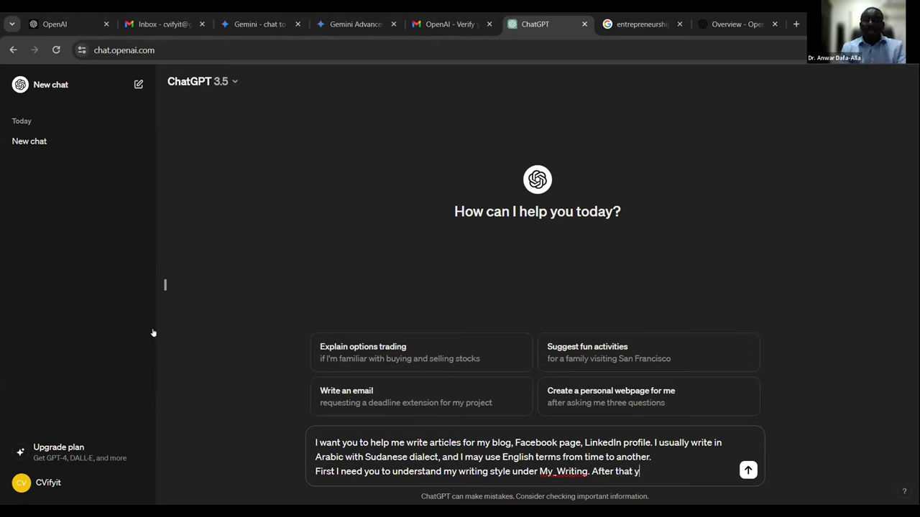
text(ou'll ask me)
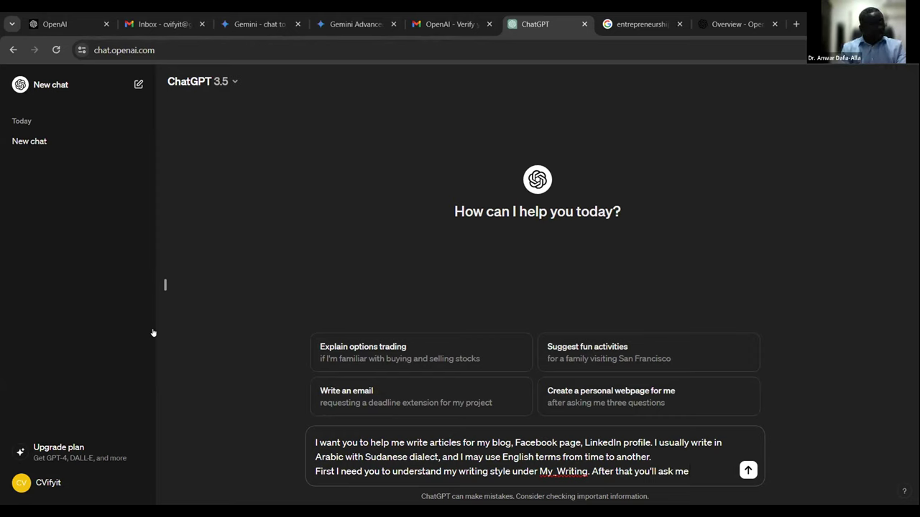
text( what the)
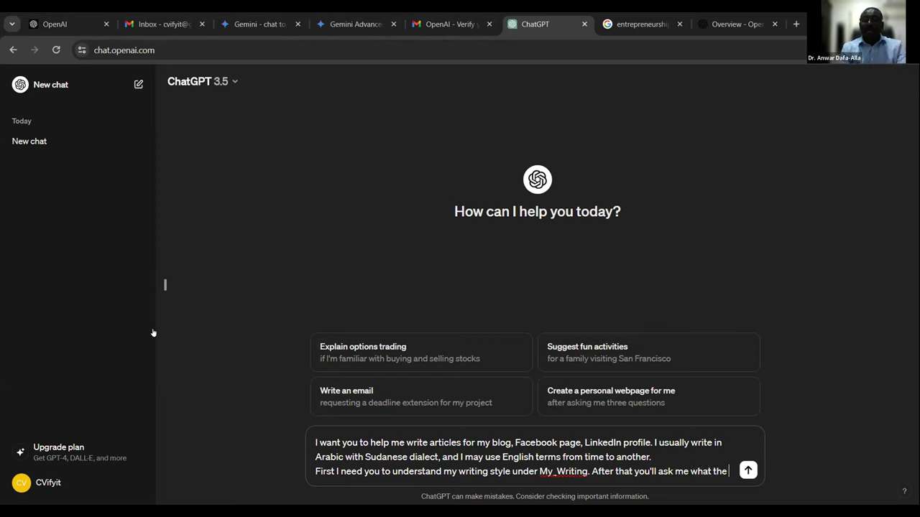
text( topic)
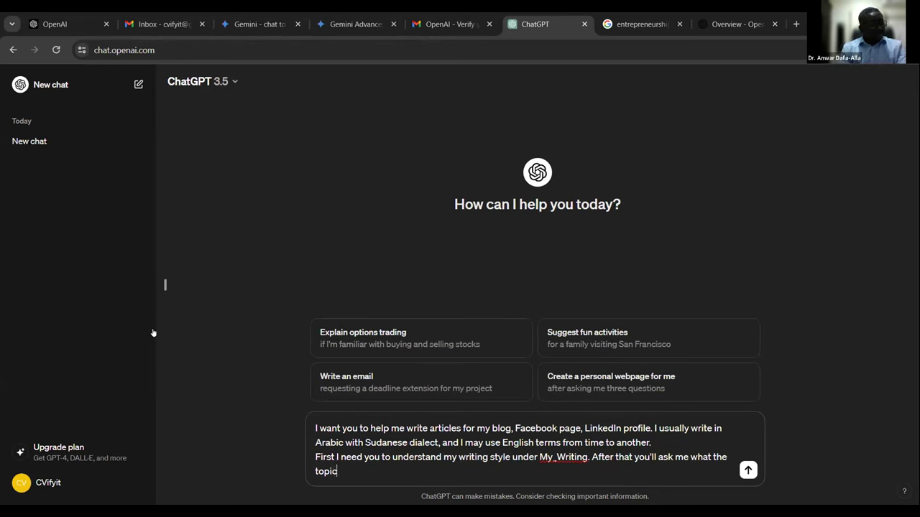
text( of my sp)
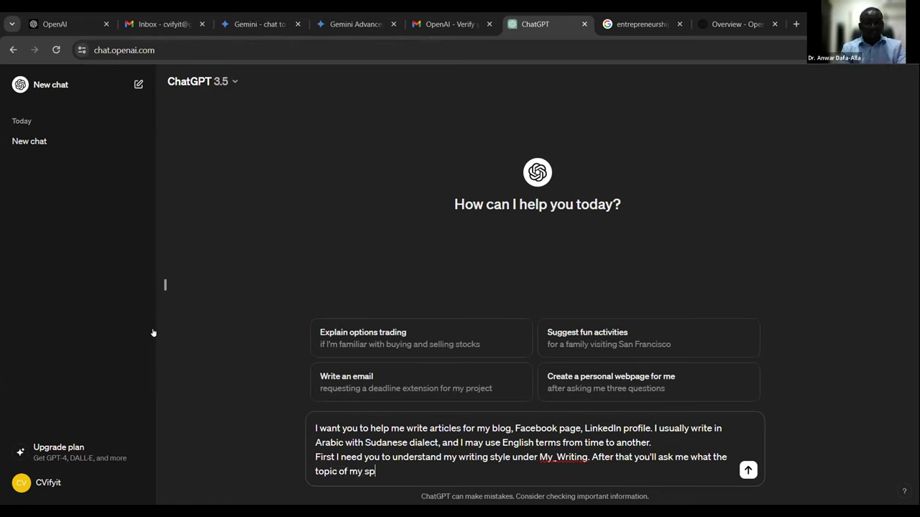
text(ecific)
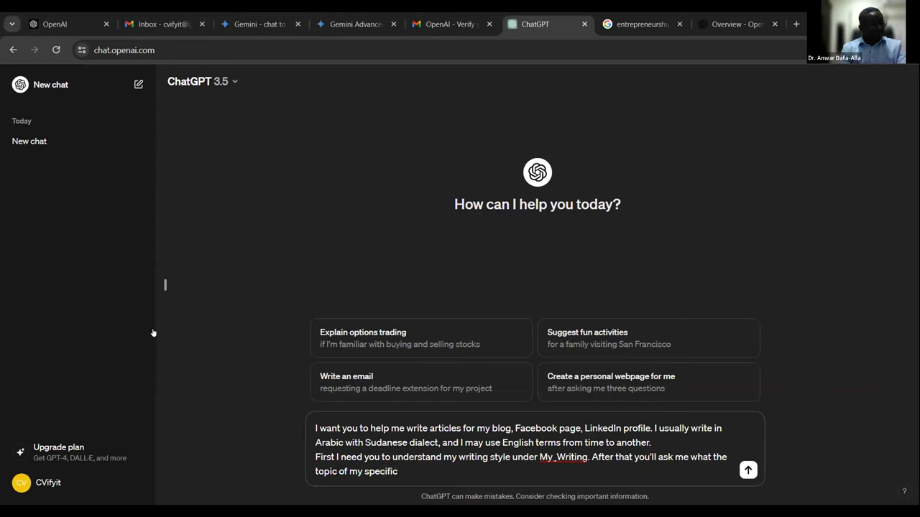
text( content)
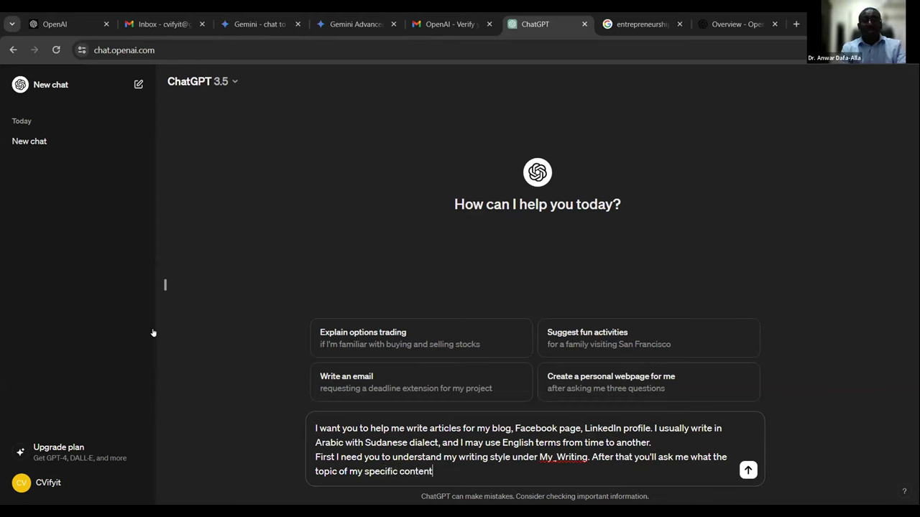
text( is.)
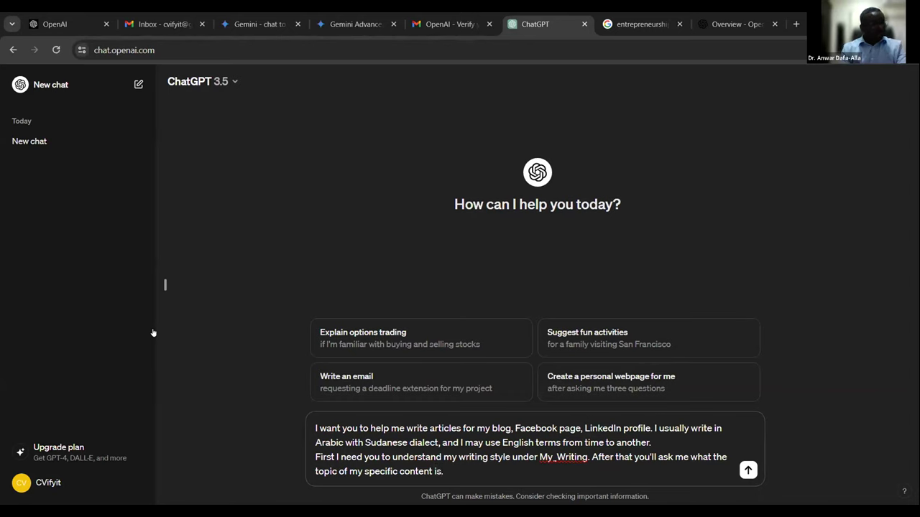
Step: Finish the draft with "You'll then write the article using My_Writing." and send the message
text(You')
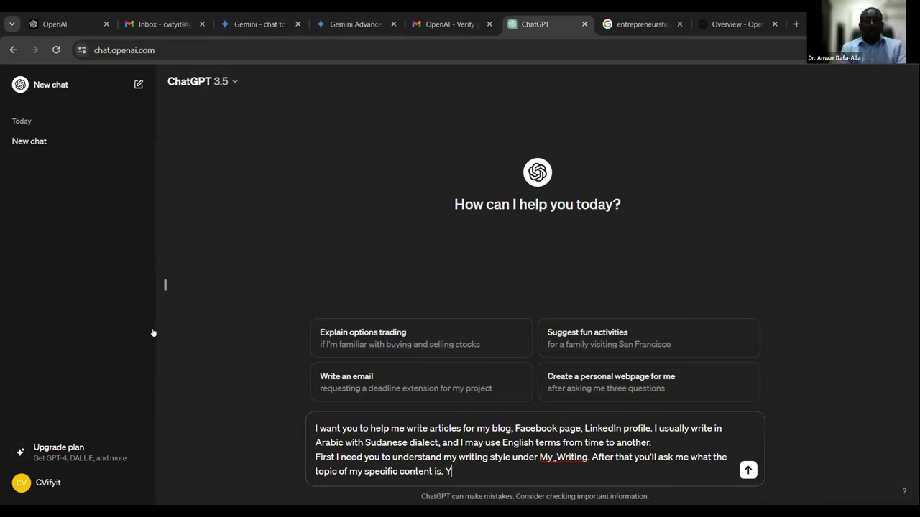
text(ll then write)
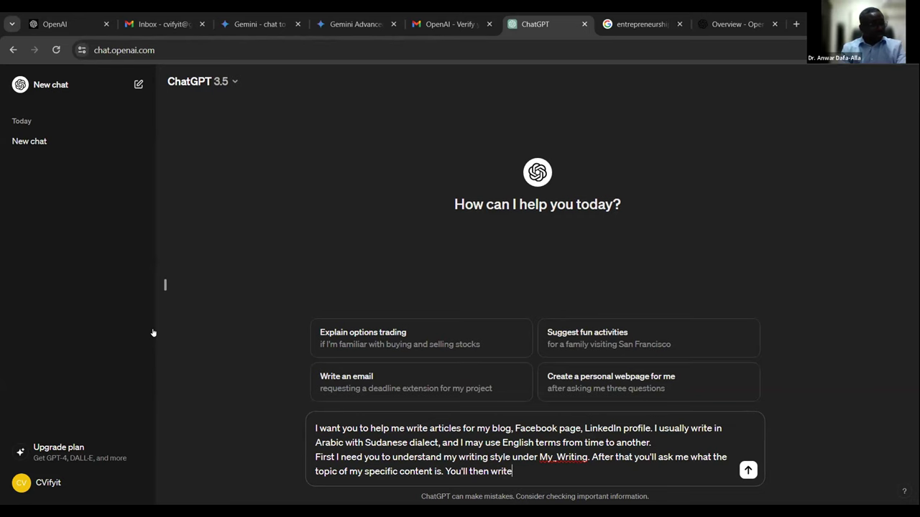
text( the a)
text(rc)
text(ticle using My)
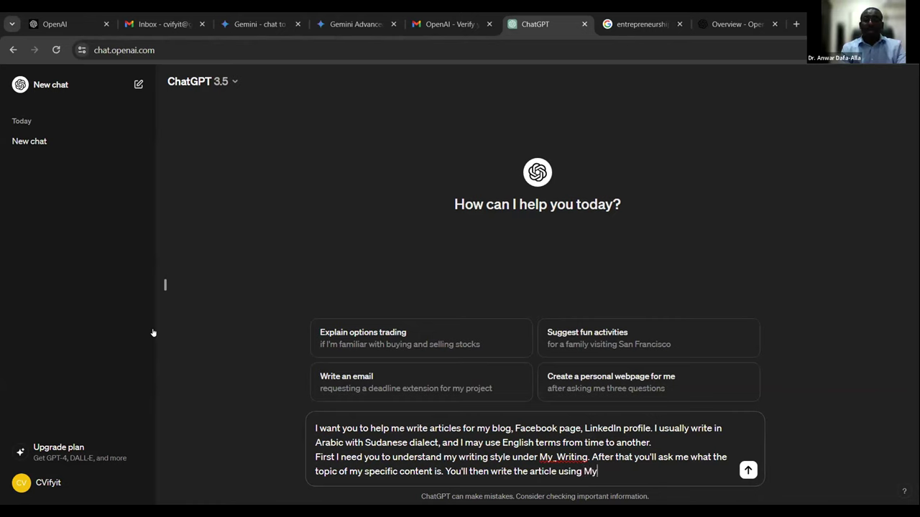
text(_Writing)
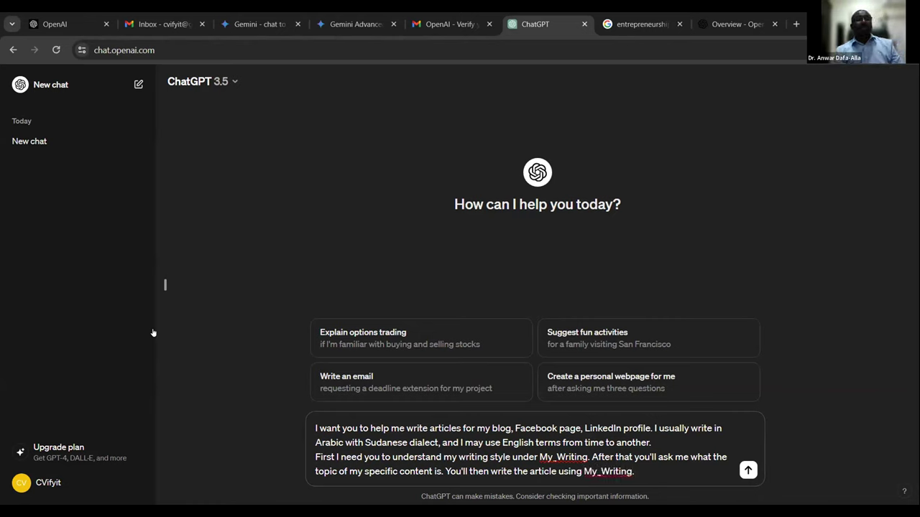
text(.)
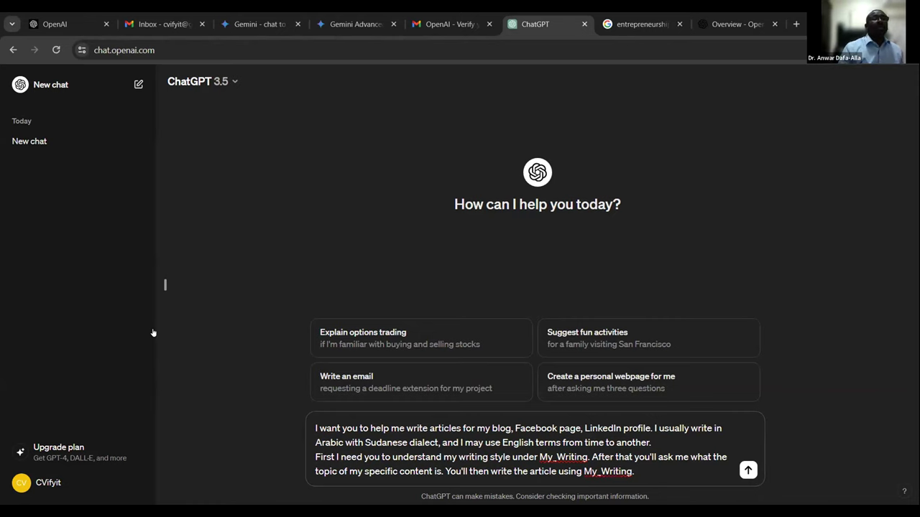
key(Return)
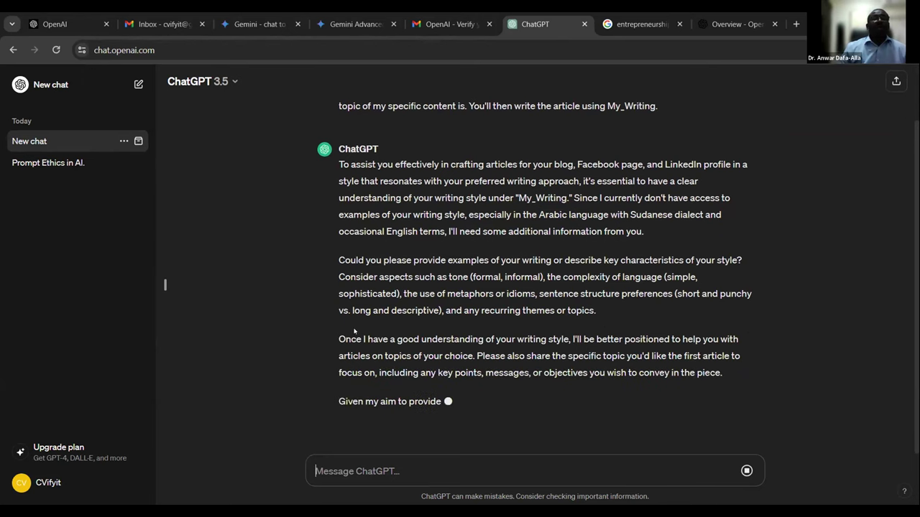
Step: Open the "Prompt Ethics in AI." chat and copy the full Arabic article about Ramadan in Sudan
click(64, 163)
scroll(492, 318, up, 10)
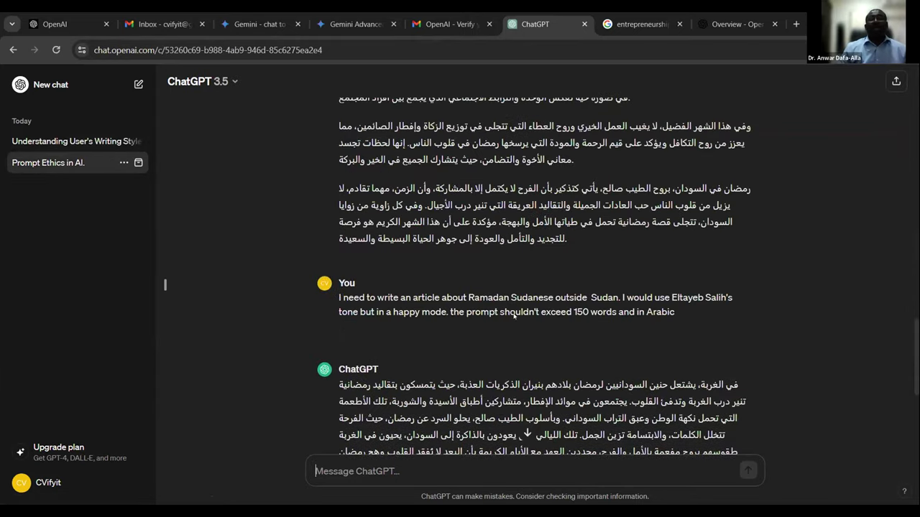
scroll(493, 317, down, 1)
triple_click(461, 325)
scroll(446, 327, down, 2)
scroll(445, 327, up, 1)
click(388, 170)
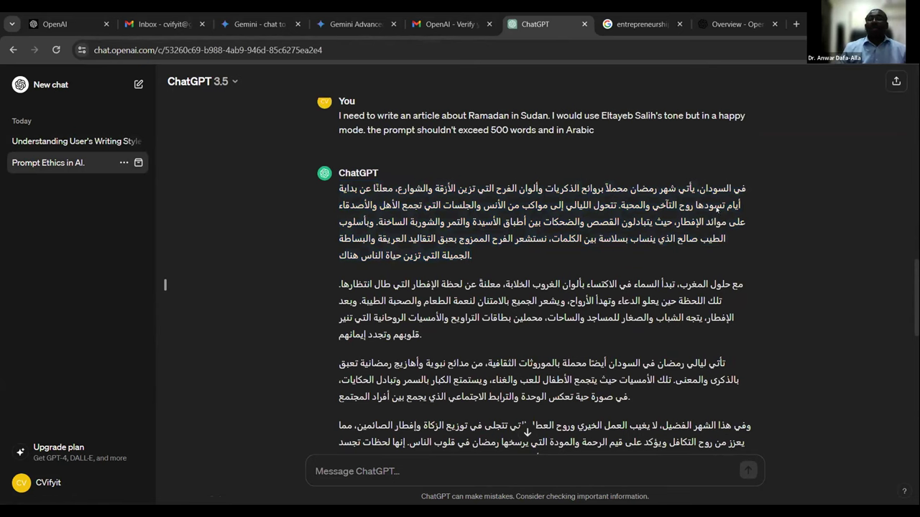
drag(697, 204, 340, 178)
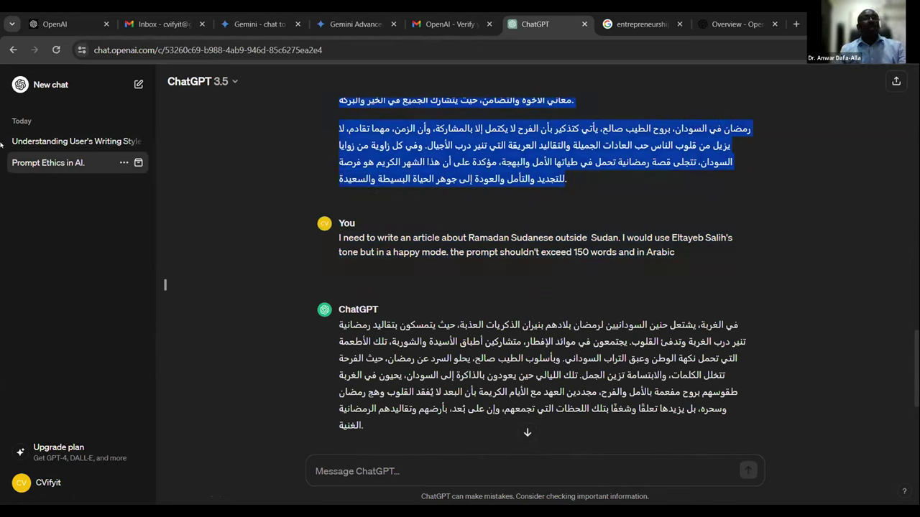
Step: Return to the writing style chat and draft "Here's example one:" followed by the copied Ramadan article in quotation marks
click(54, 141)
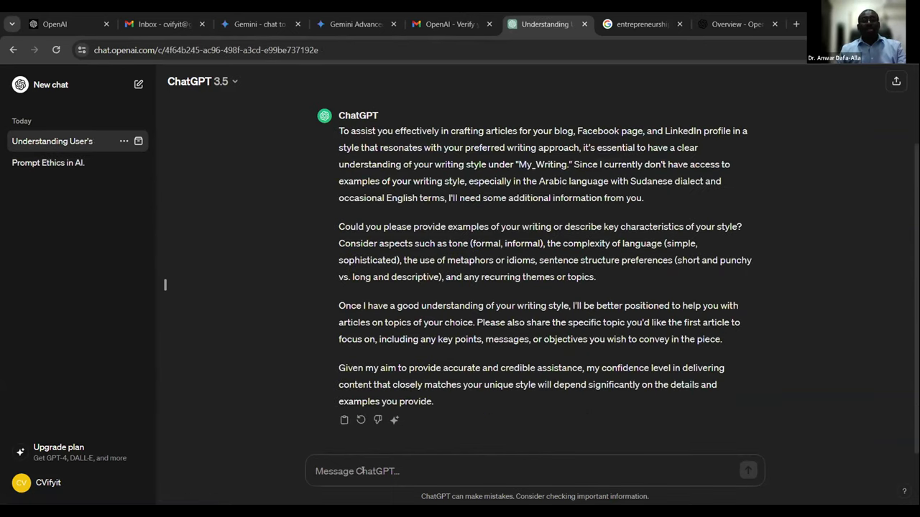
text(Here's example)
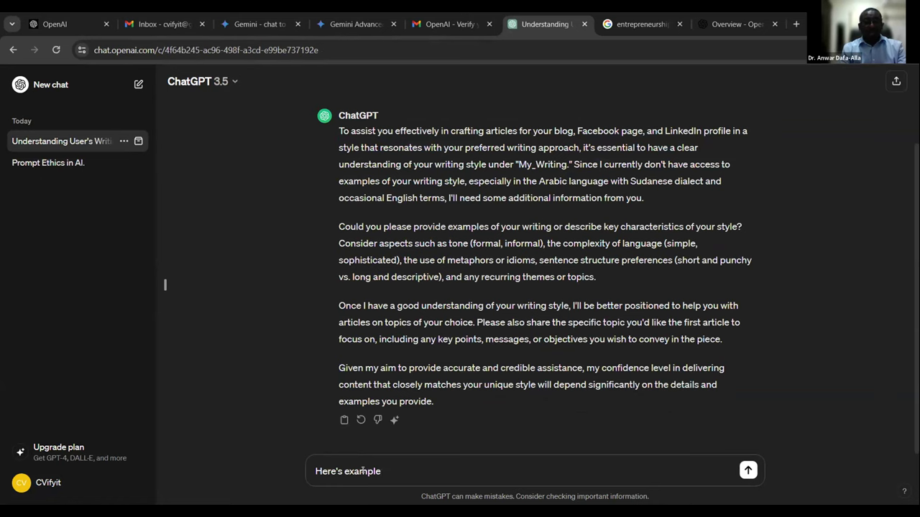
text( one:)
key(shift+Return)
text(")
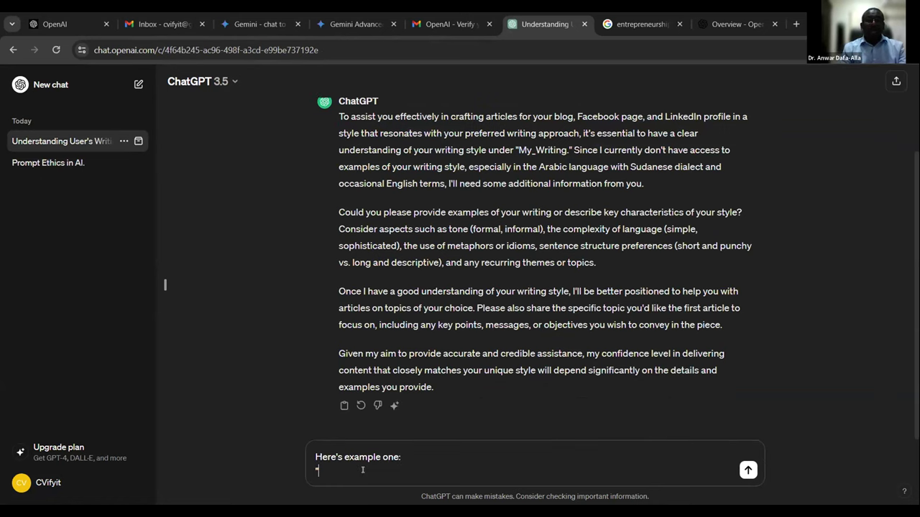
key(ctrl+v)
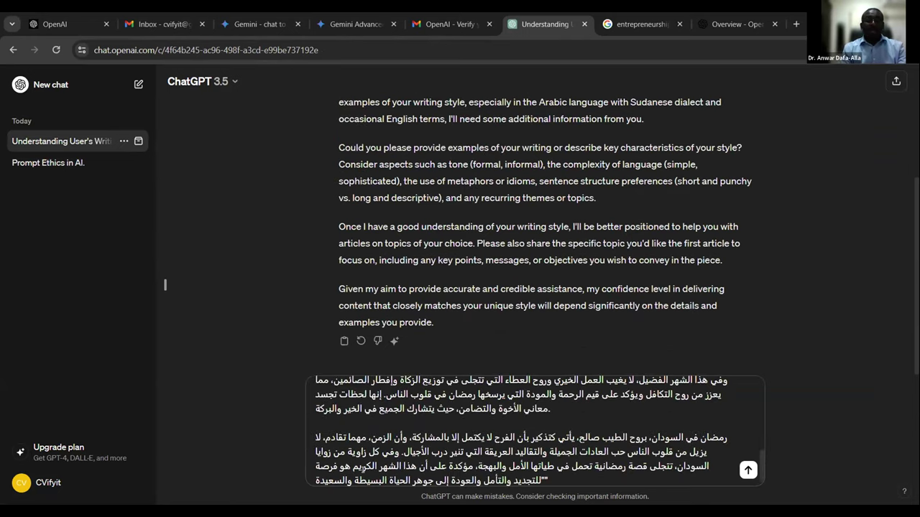
Step: Add a new line "Here's example 2" with quotation marks below the pasted article
key(shift+Return)
text(Here's)
text( exapl)
text(m[p)
key(BackSpace)
text(ple 2)
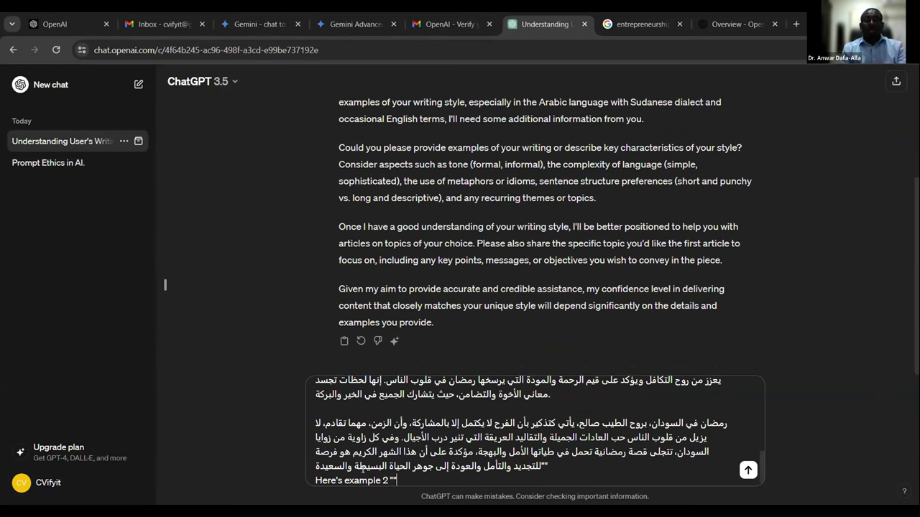
Step: Copy the Arabic article about Sudanese Ramadan outside Sudan from the "Prompt Ethics in AI." chat and return to the writing style chat
click(74, 164)
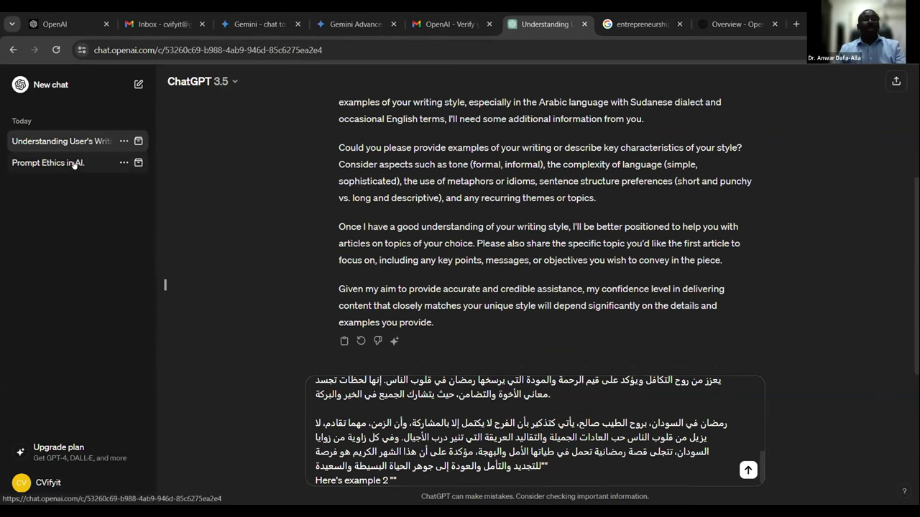
scroll(521, 266, up, 2)
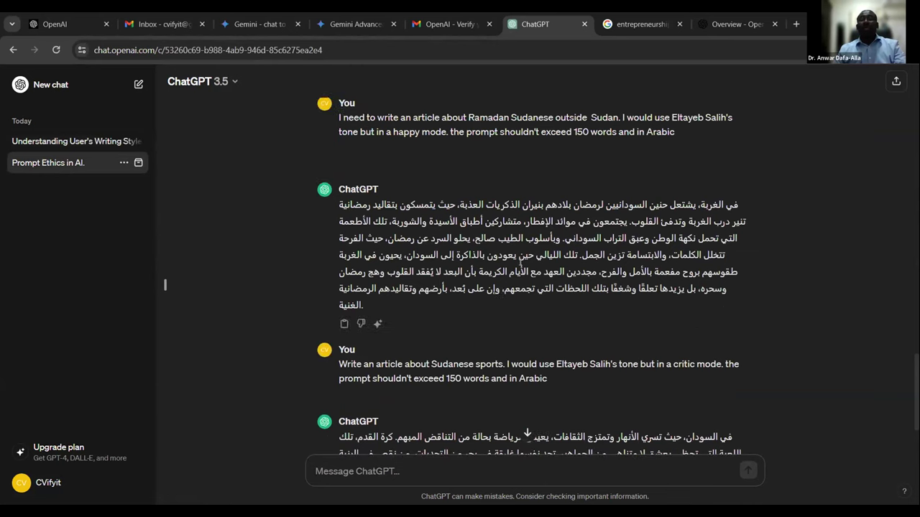
triple_click(566, 232)
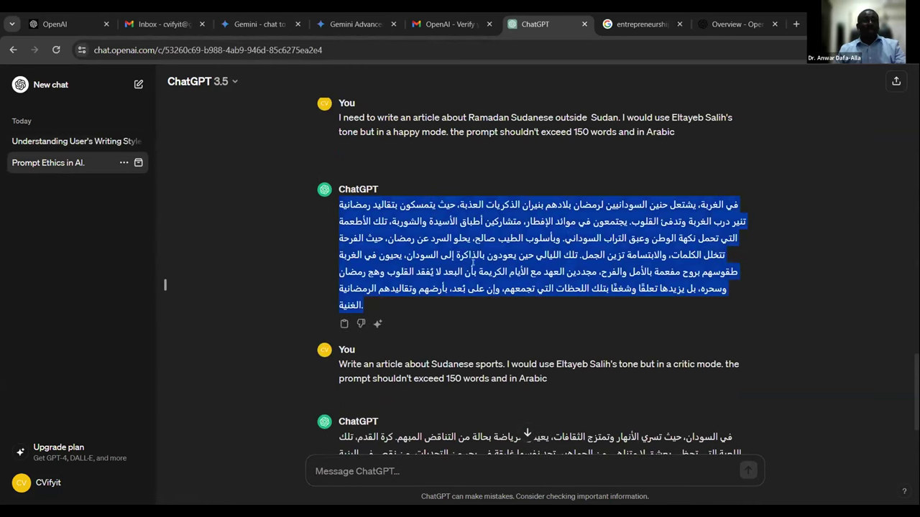
click(60, 142)
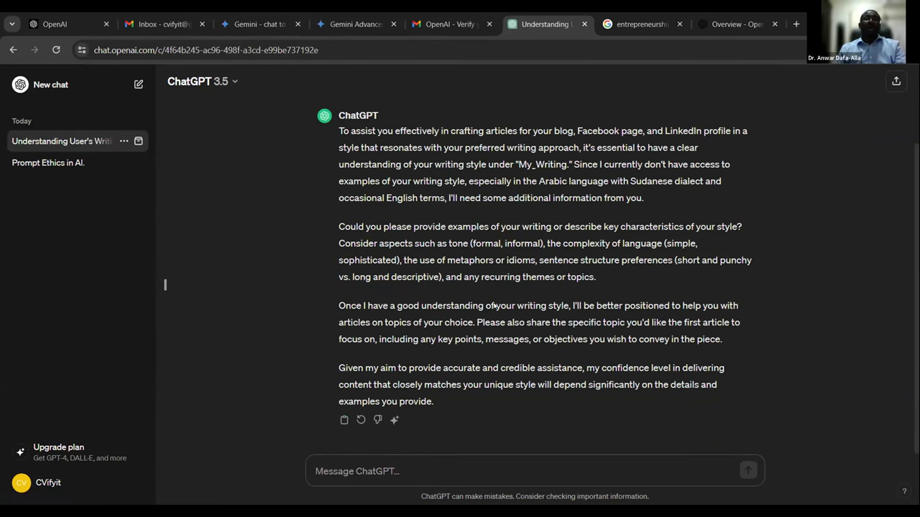
Step: Send the message "Here's example one:" followed by the copied article about Sudanese Ramadan outside Sudan in quotation marks
scroll(494, 301, up, 2)
scroll(494, 295, down, 2)
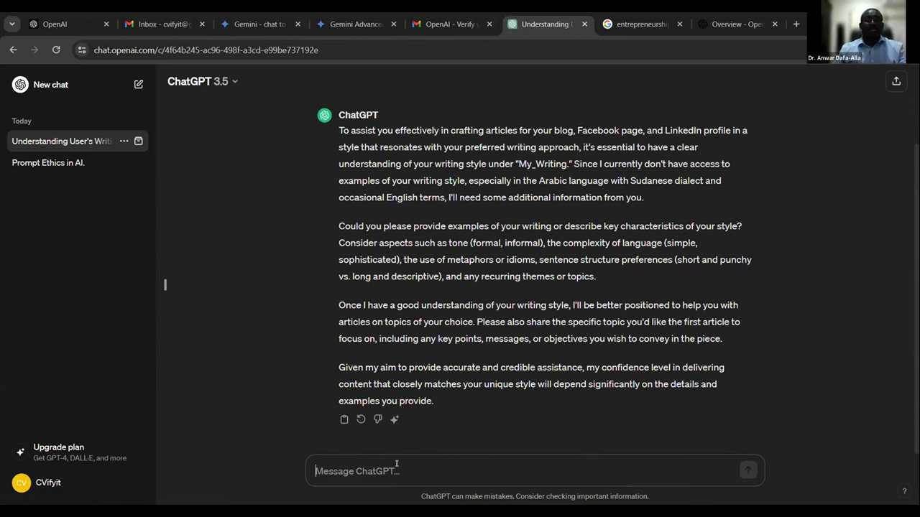
text(Hre's)
key(BackSpace)
key(BackSpace)
text(re's )
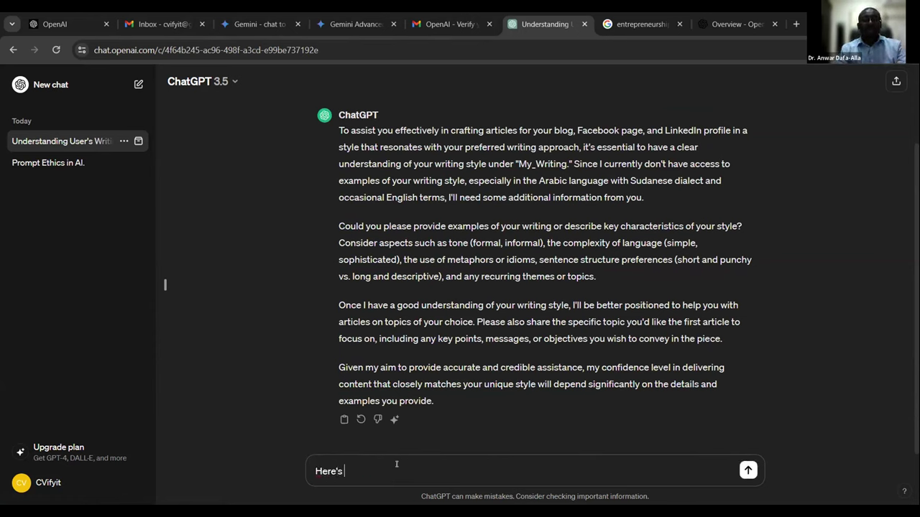
text(example one:)
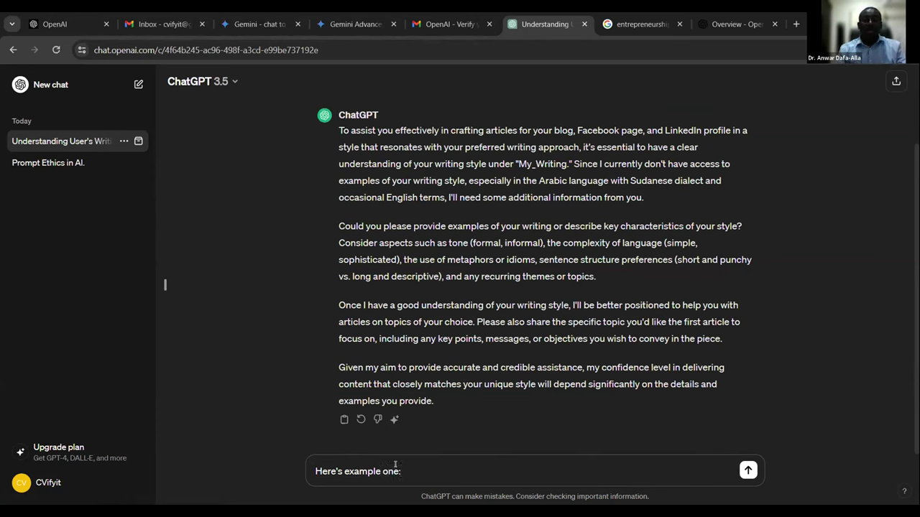
key(shift+Return)
key(ctrl+v)
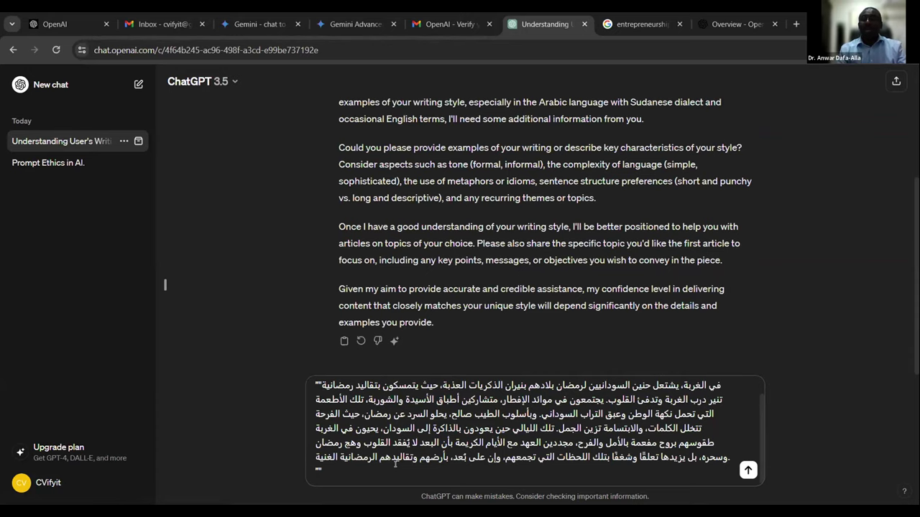
key(Return)
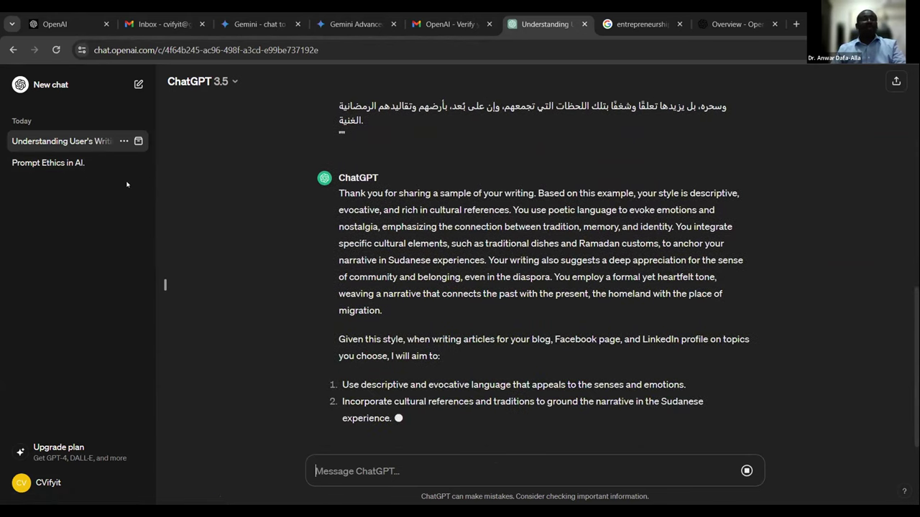
Step: Open the "Prompt Ethics in AI." chat and copy the full multi-paragraph Arabic article about Ramadan in Sudan
click(108, 163)
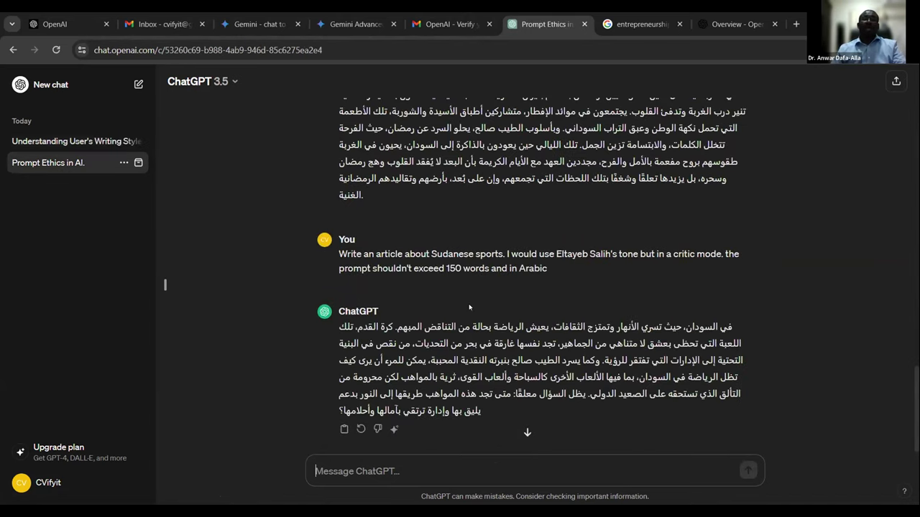
triple_click(446, 178)
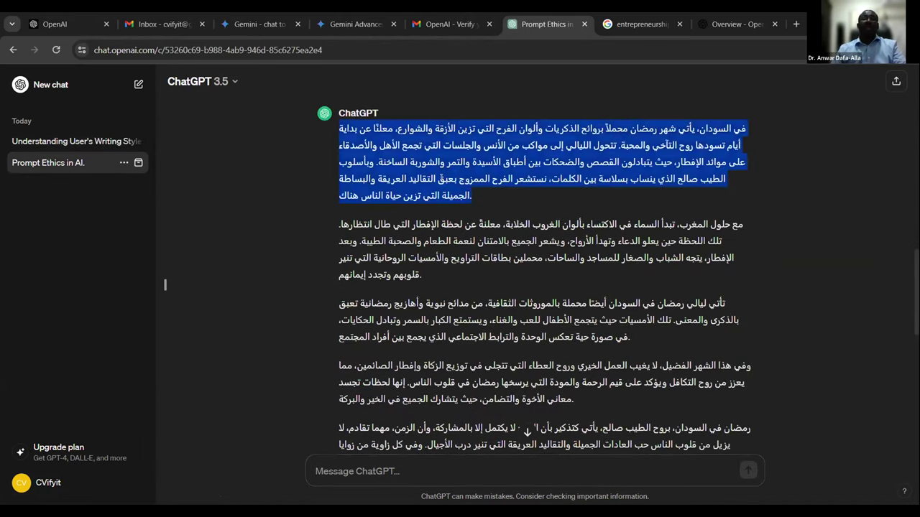
click(767, 169)
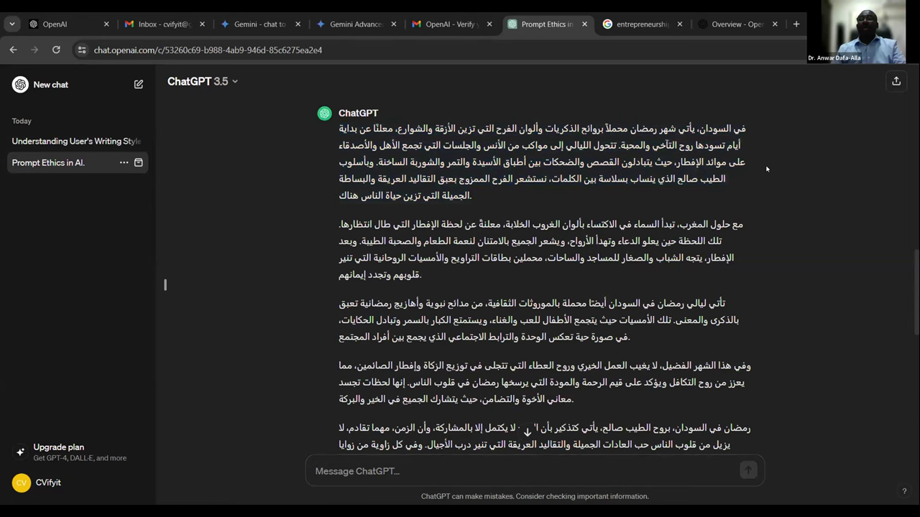
mouse_move(383, 103)
mouse_down()
mouse_move(503, 330)
mouse_move(337, 296)
mouse_move(343, 303)
mouse_up()
scroll(464, 323, down, 2)
scroll(463, 323, down, 2)
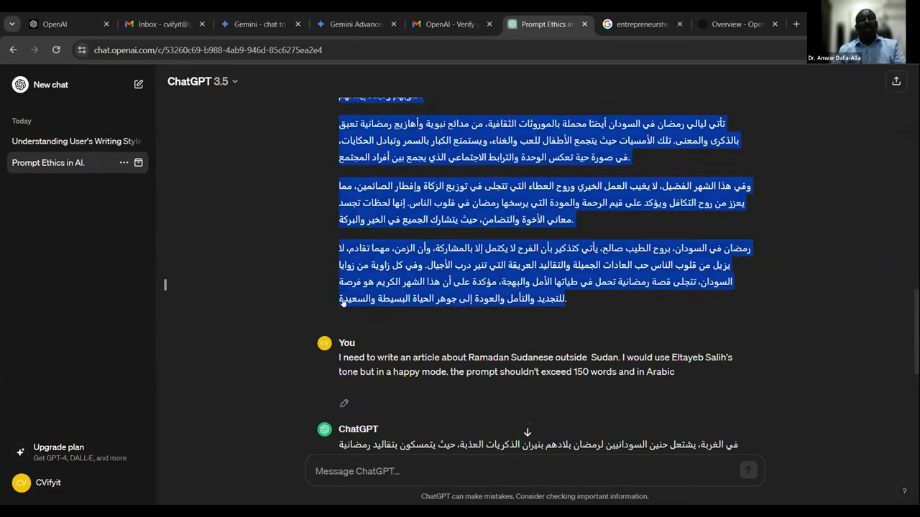
Step: Return to the writing style chat and paste the copied Ramadan in Sudan article into a new message
click(13, 143)
click(425, 471)
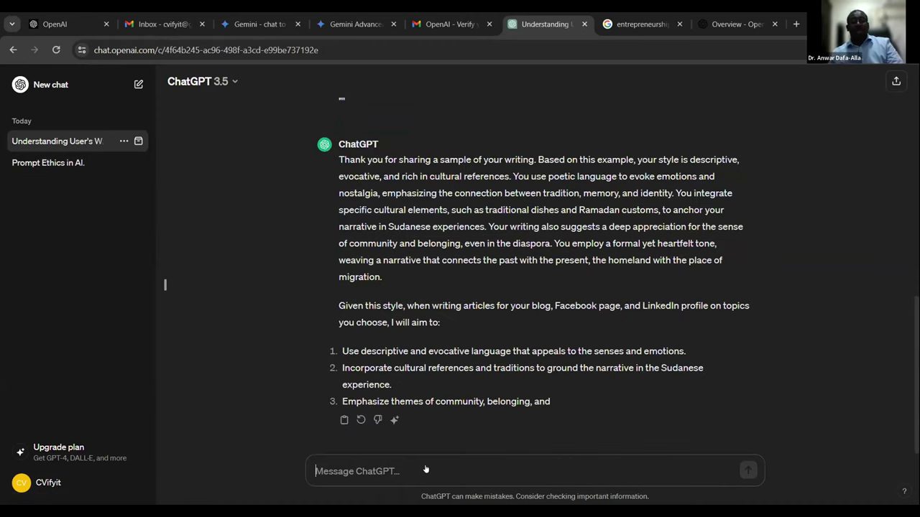
key(ctrl+v)
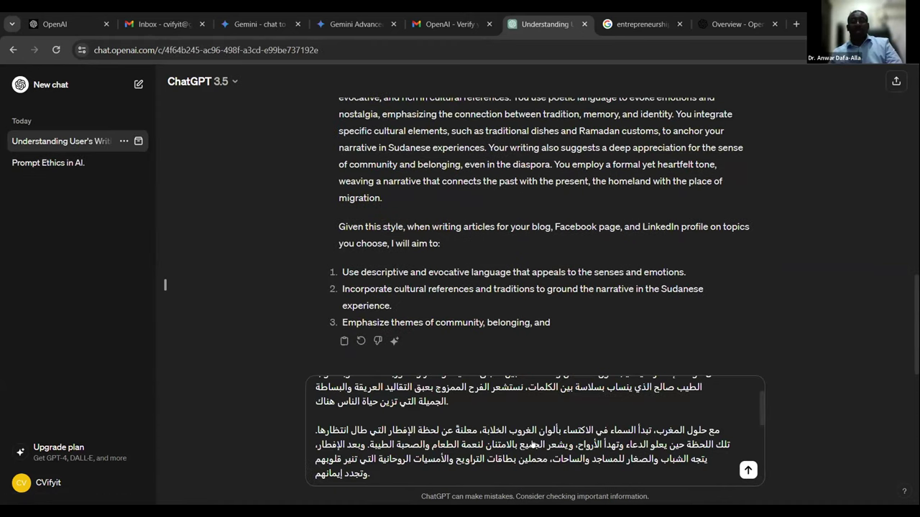
Step: Replace the word "الأسيدة" in the first paragraph of the drafted article with "العصيدة"
scroll(531, 445, up, 3)
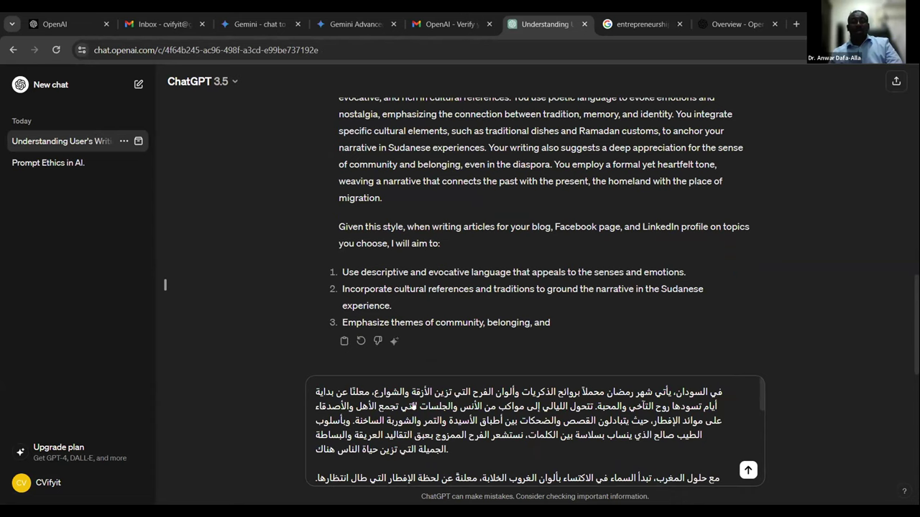
click(463, 422)
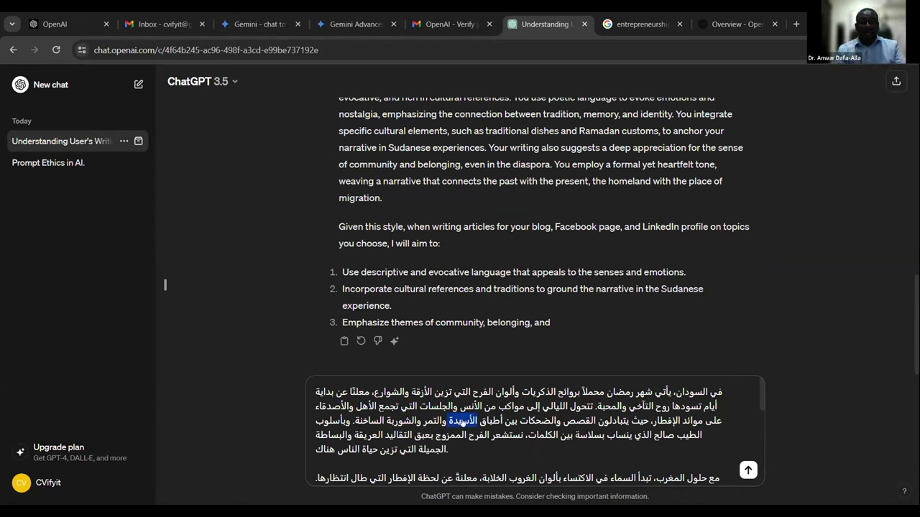
text(hgue)
key(BackSpace)
key(BackSpace)
key(BackSpace)
key(BackSpace)
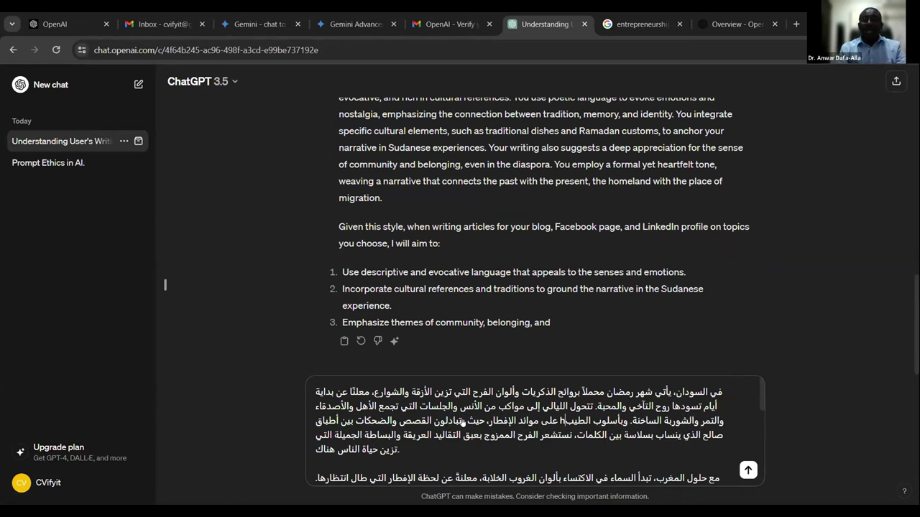
text(العصيدة)
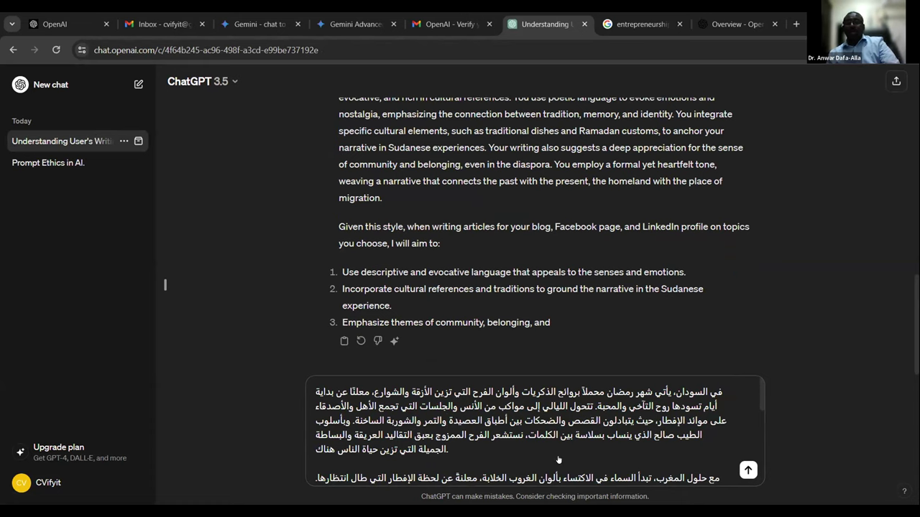
Step: Add the line "وعندما يكون الطقس ساخنا، نحن نقول: كتمت!" below the last paragraph of the drafted article
scroll(541, 447, down, 1)
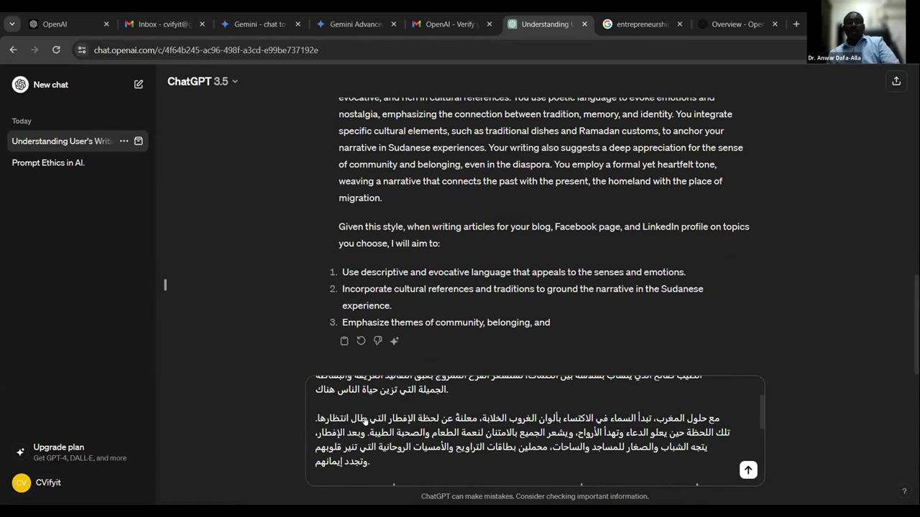
scroll(366, 429, down, 1)
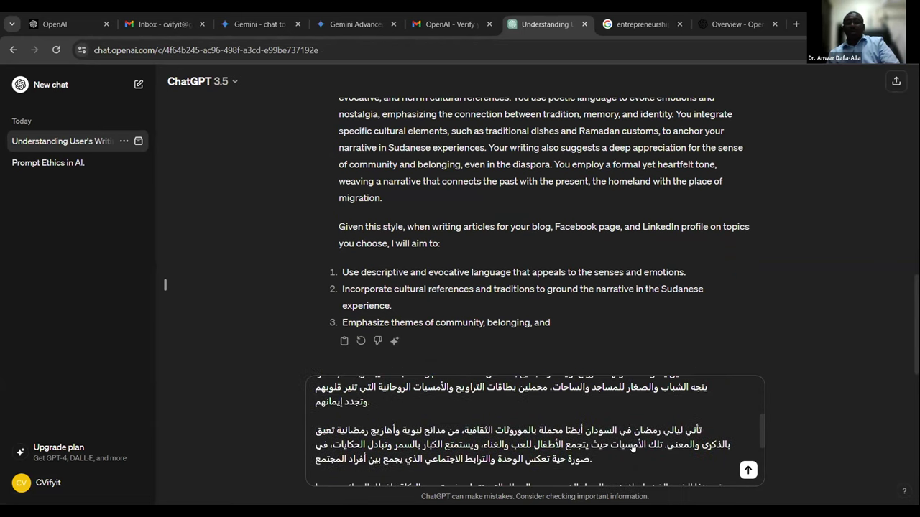
scroll(441, 437, down, 1)
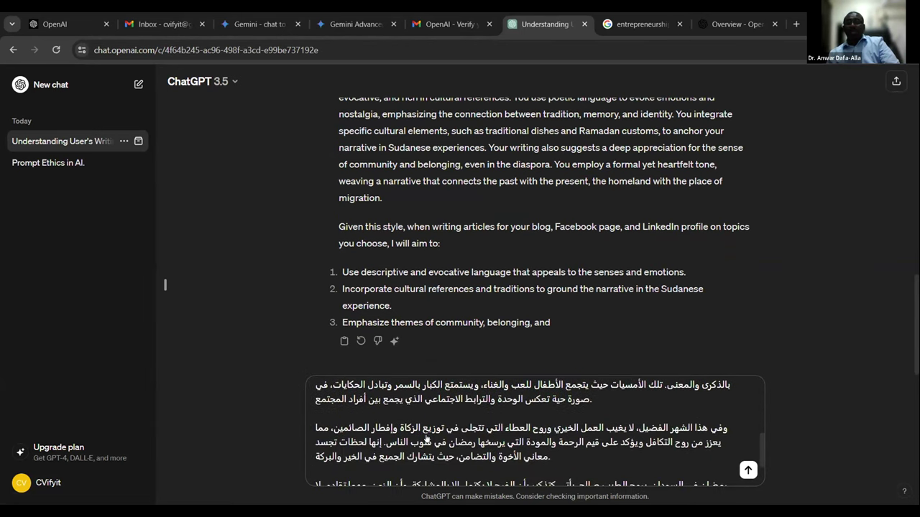
scroll(427, 439, down, 1)
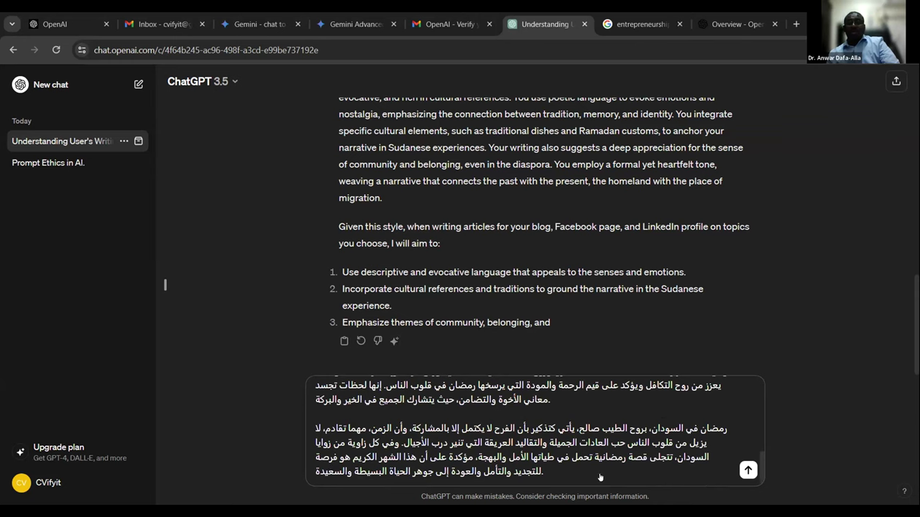
key(shift+Return)
text(و)
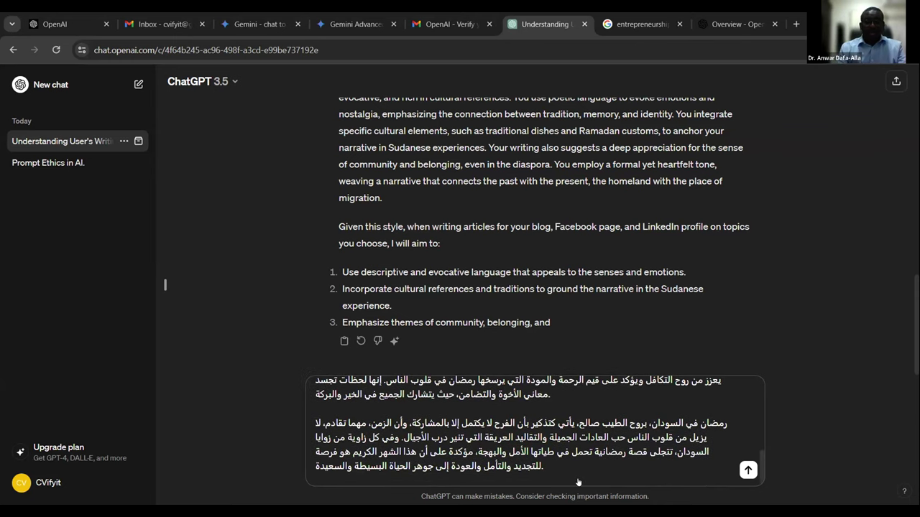
text(عندما يكزو)
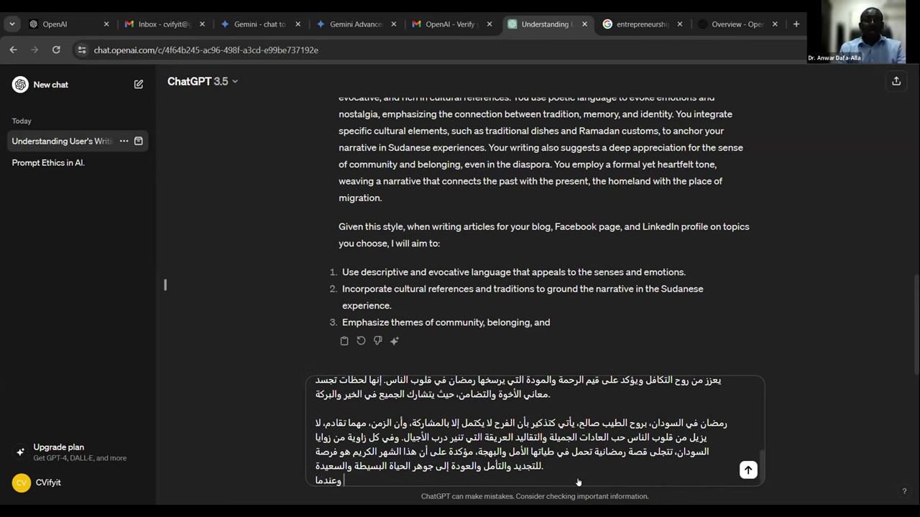
key(BackSpace)
key(BackSpace)
text(ون ا)
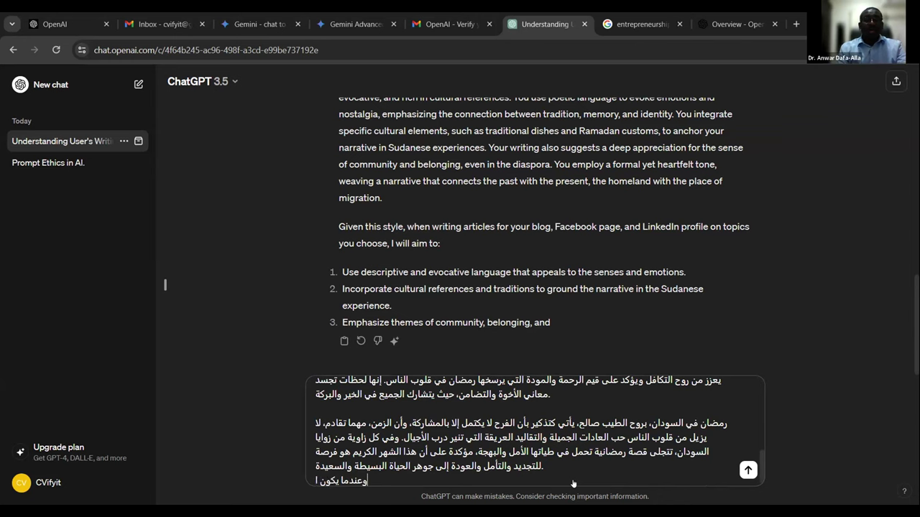
text(لطقس س)
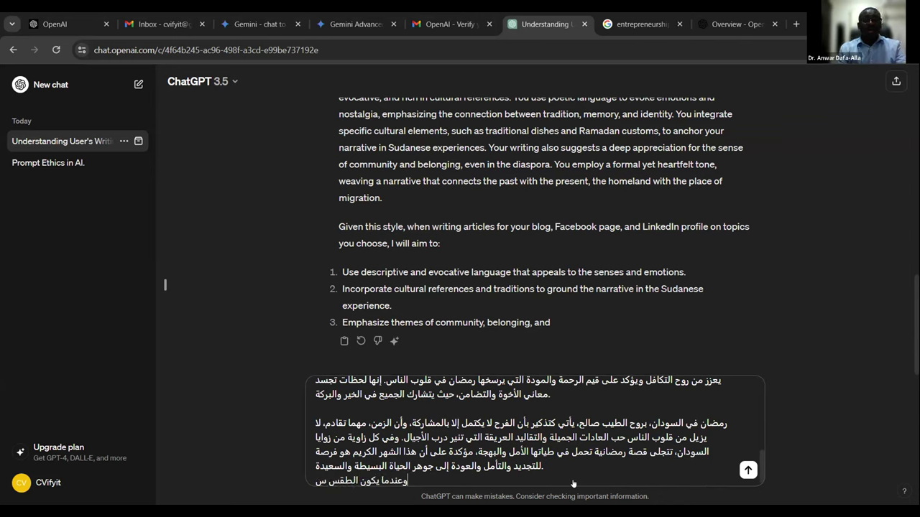
text(اخنا، نحن نقول)
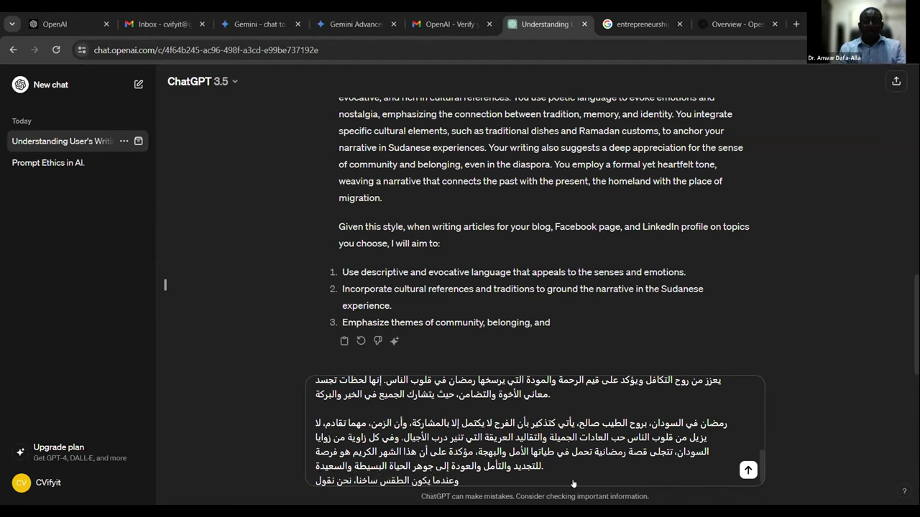
text(: كنمت)
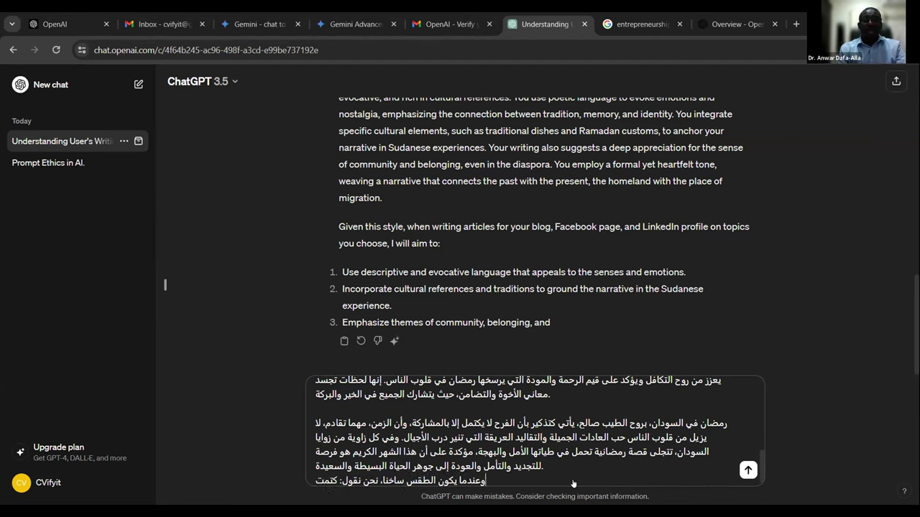
text(!)
key(shift+Return)
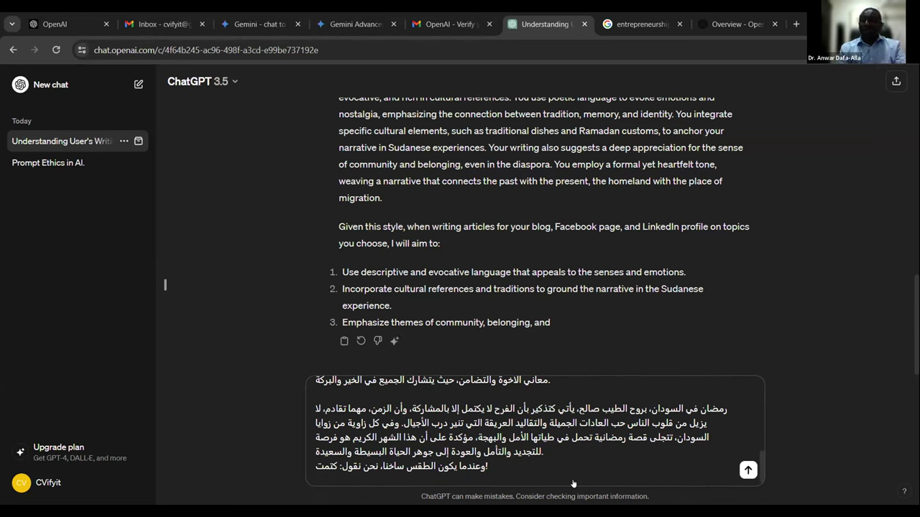
Step: Add another closing line reading "وحينما نريد أن نجعل شخصا مندهشا، بنقول ليهو : رأيك شنو في البل ده؟"
text(وحينما )
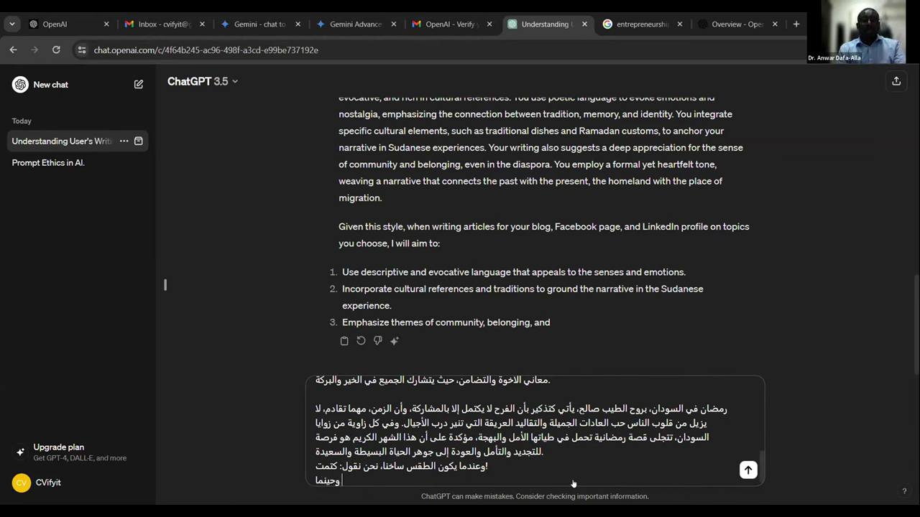
text(نريد أن نجعل شخص)
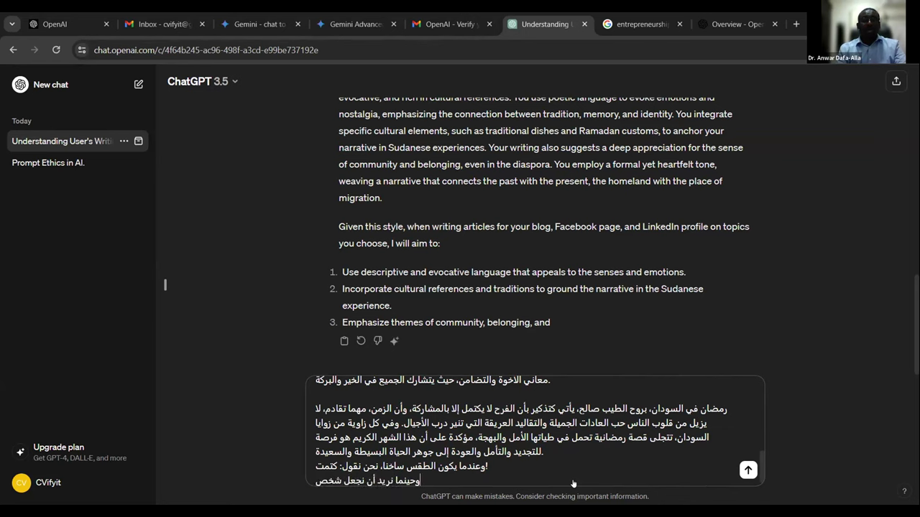
text(ا مند)
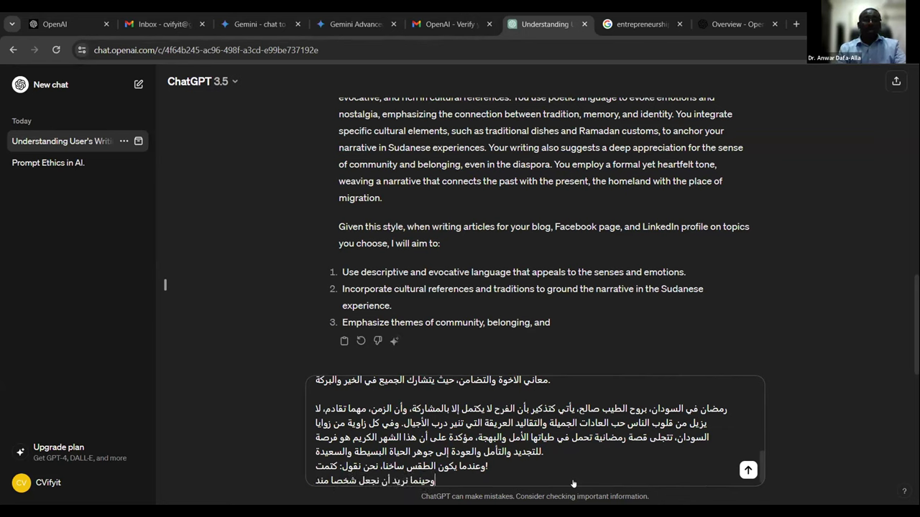
text(هشا، بنقول ليهو)
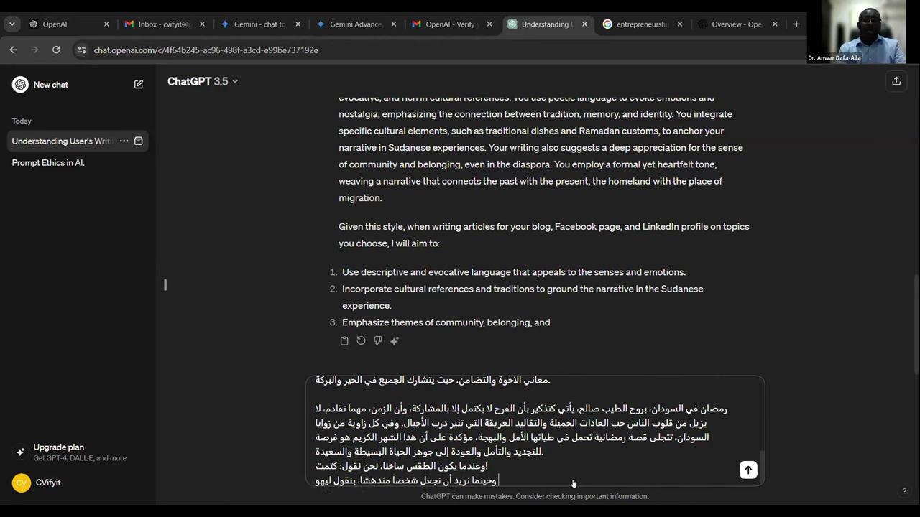
text( : رأيك شنوة ف)
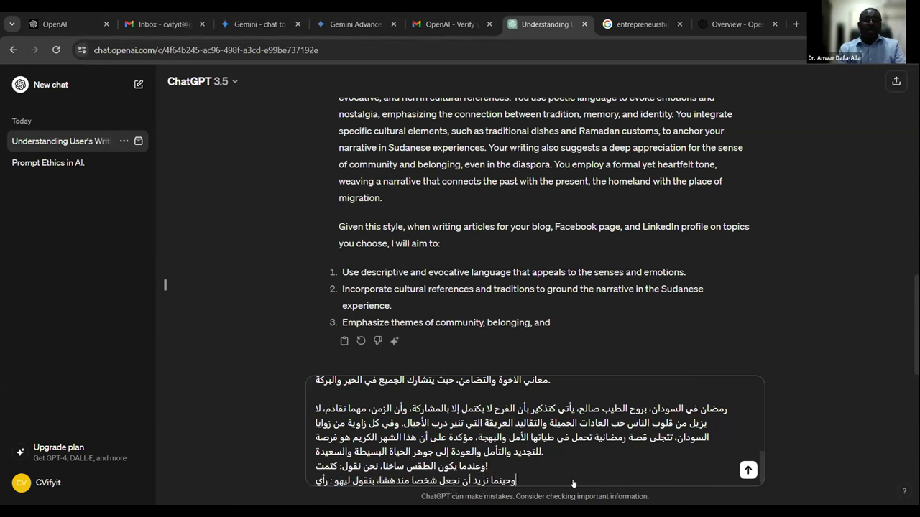
key(BackSpace)
key(BackSpace)
key(BackSpace)
text(في ال)
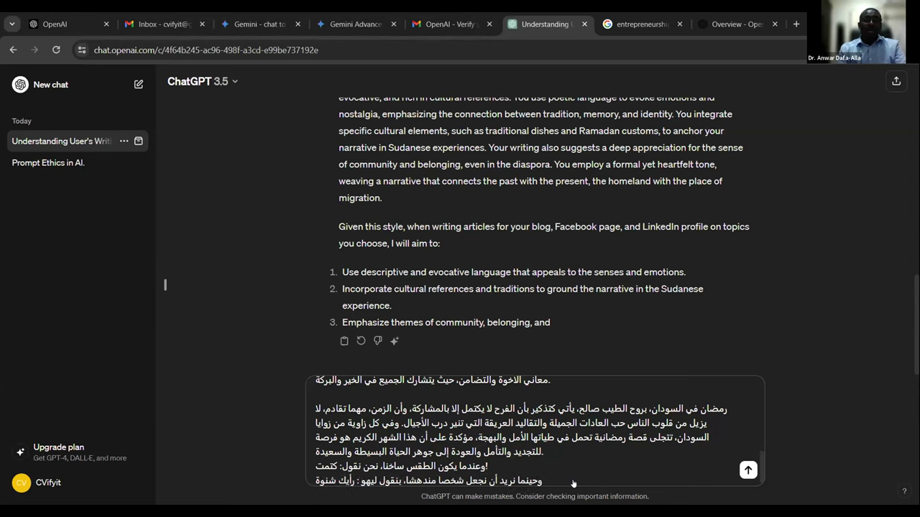
text(بل ده؟)
key(shift+Return)
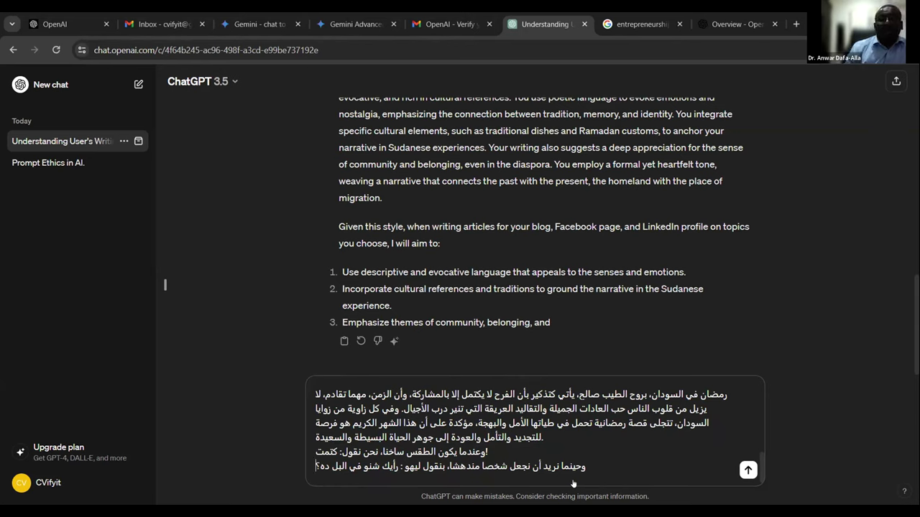
Step: Head the drafted article with the lines "Here's example two" and "بالدارجية السودانية.." and send the message
key(ctrl+v)
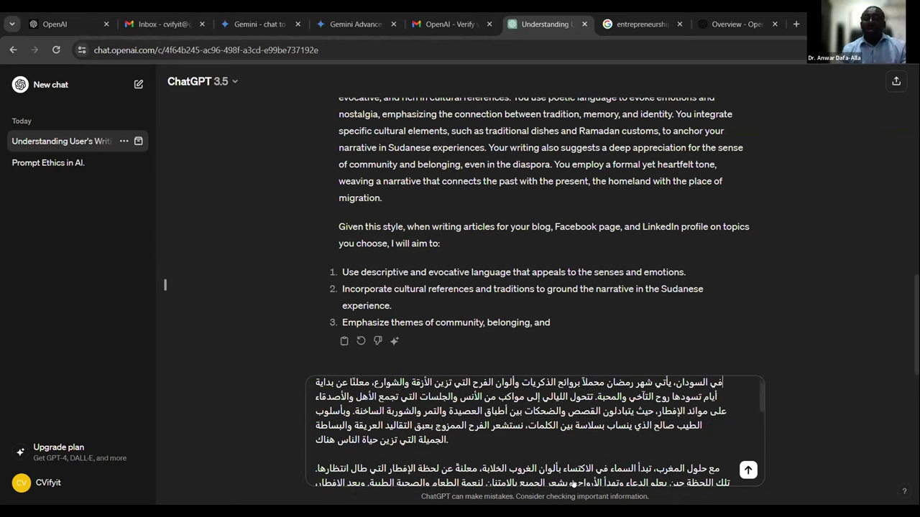
key(shift+Return)
key(Up)
text(بالدا)
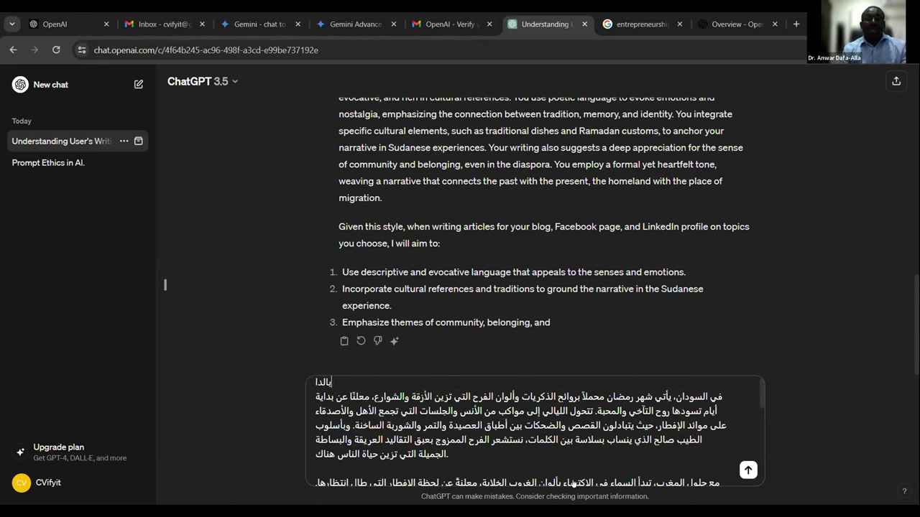
text(رجية السودانية..)
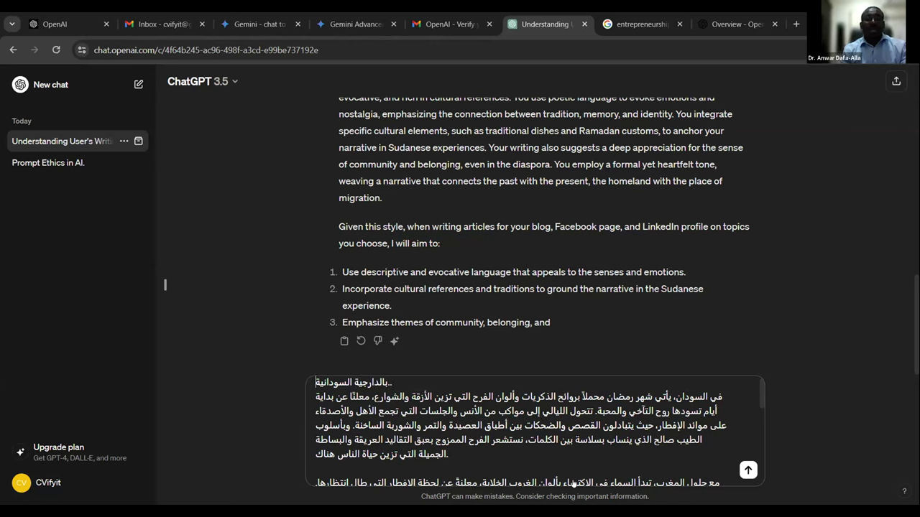
key(shift+Return)
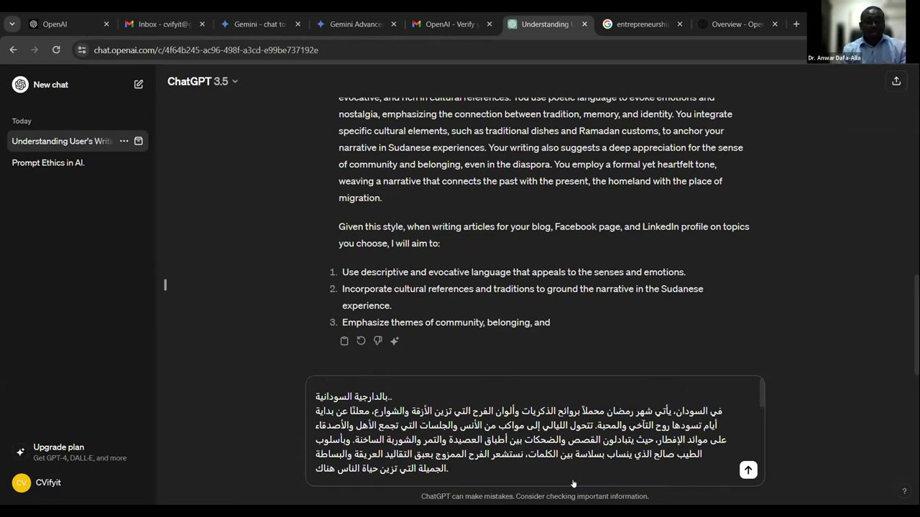
text(Here's example two)
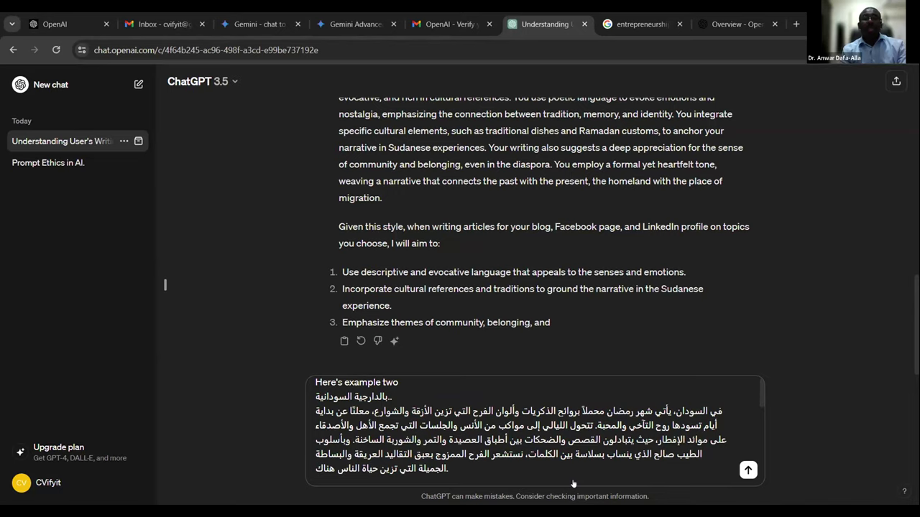
key(Return)
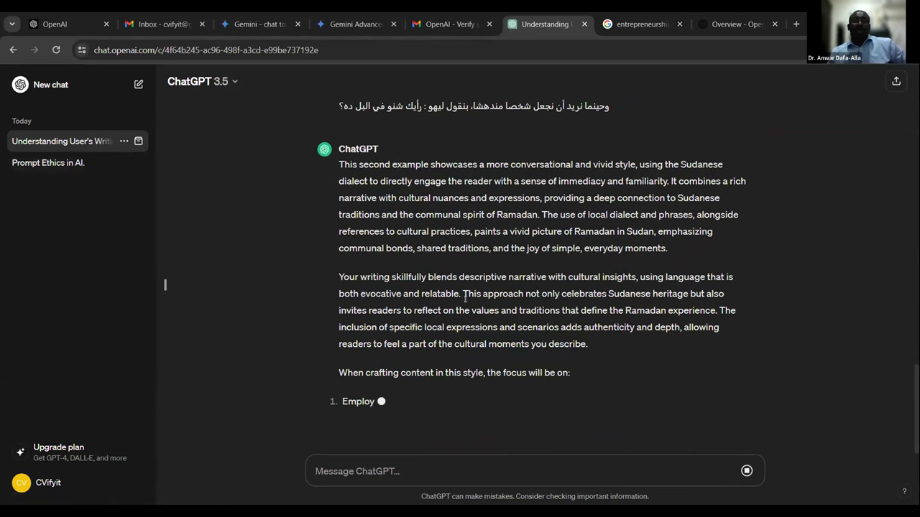
Step: Open the Prompt Ethics in AI. chat and copy the Arabic article about Sudanese sports
click(87, 163)
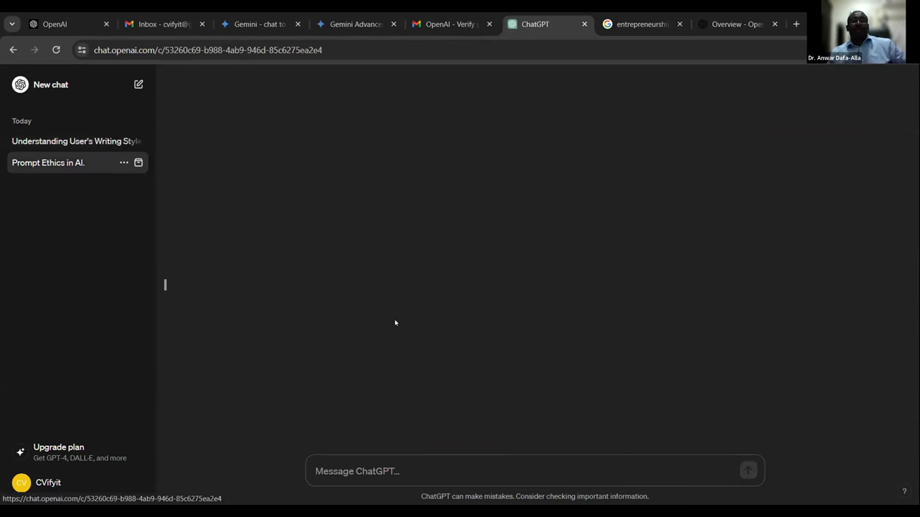
triple_click(476, 338)
key(ctrl+c)
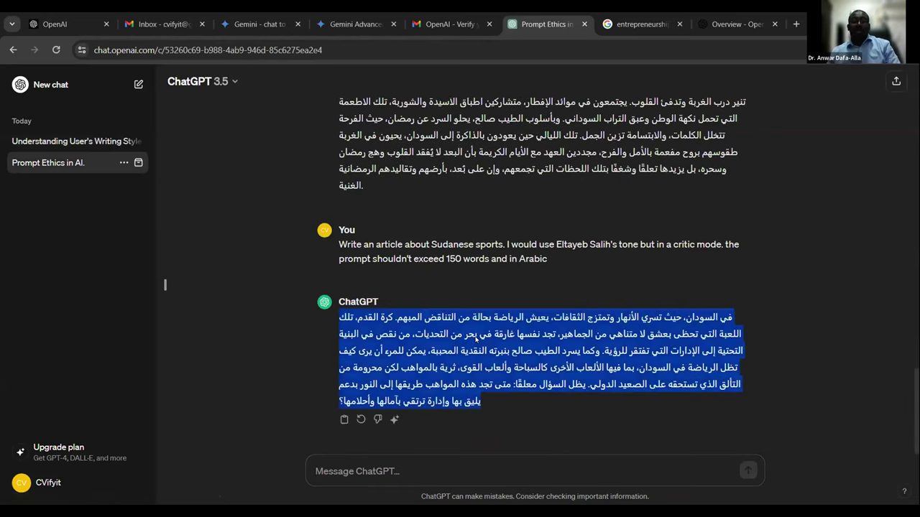
Step: Send the request "حول النص الآتي الى السودانية الدارجة" followed by the copied Sudanese sports article
click(404, 475)
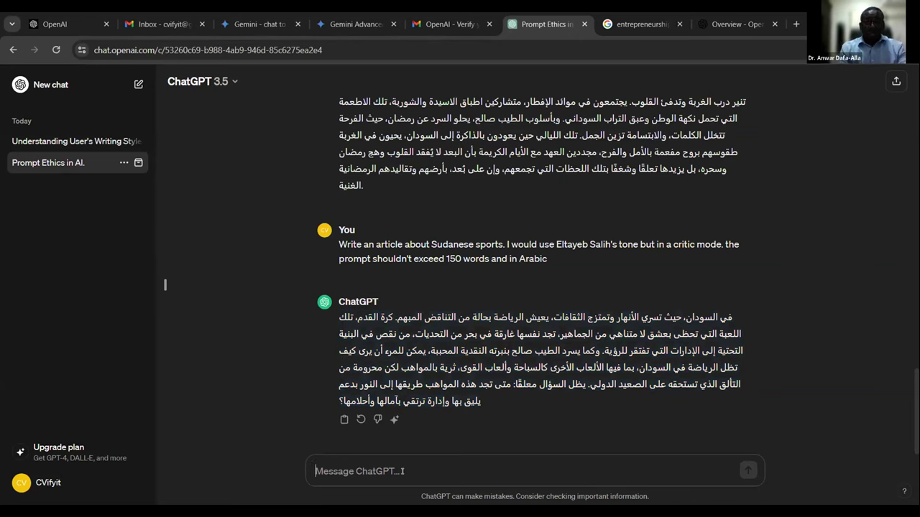
text(حلو)
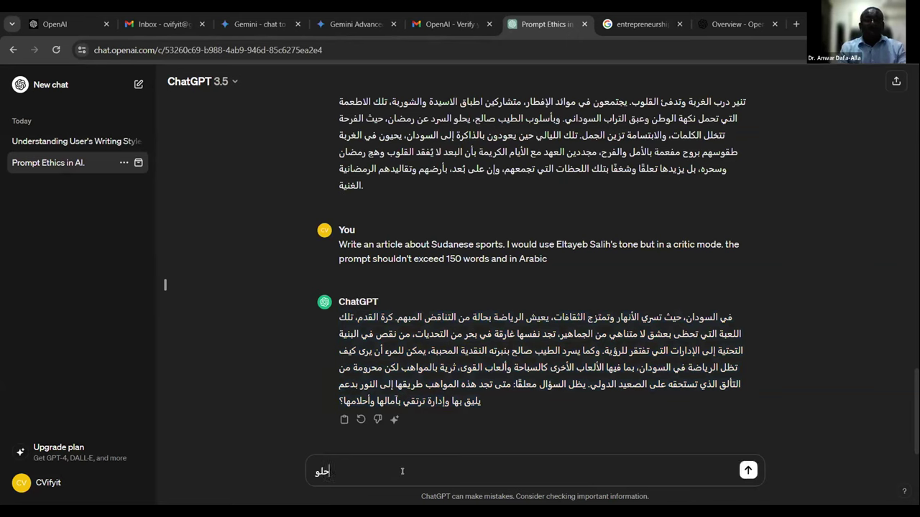
text(ول النص الآتي الى ا)
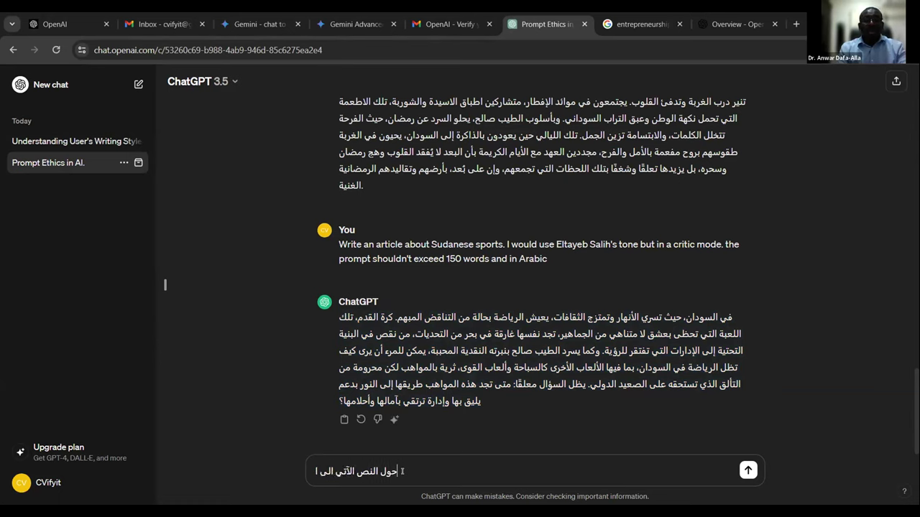
text(لسودانية الدار)
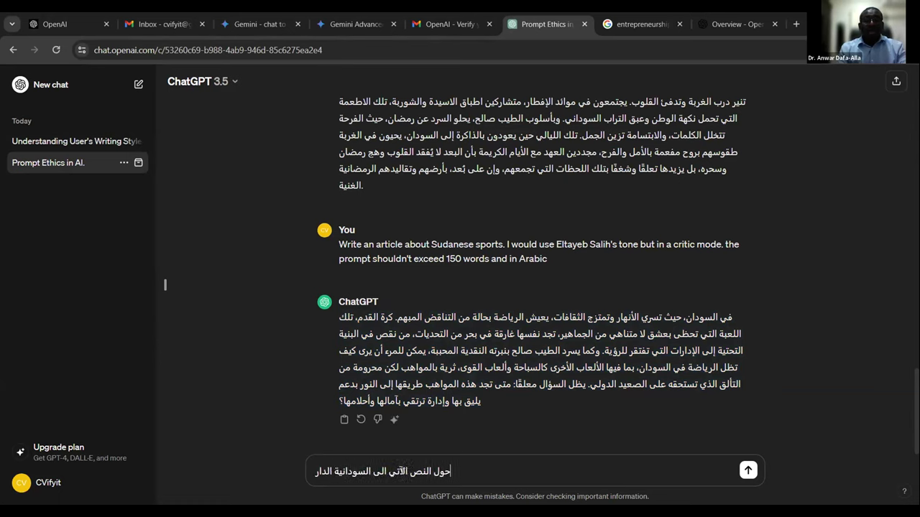
text(جة")
key(shift+Return)
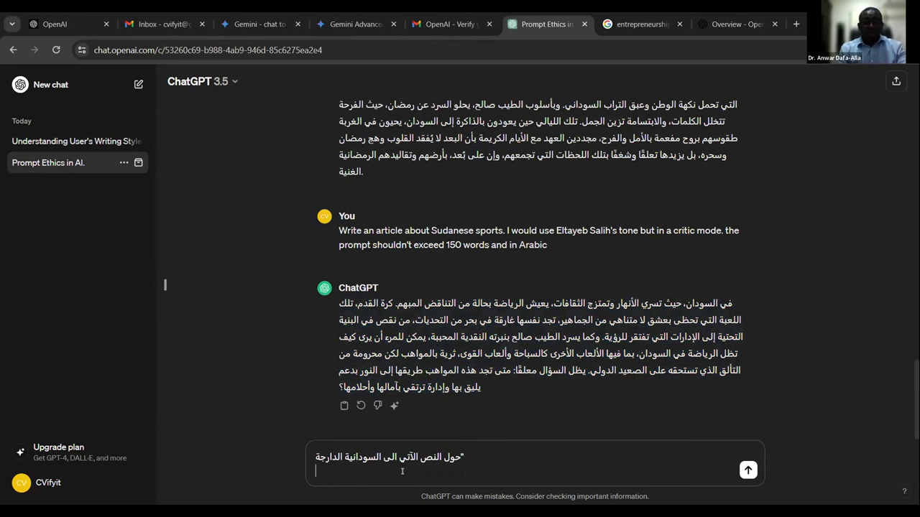
key(ctrl+v)
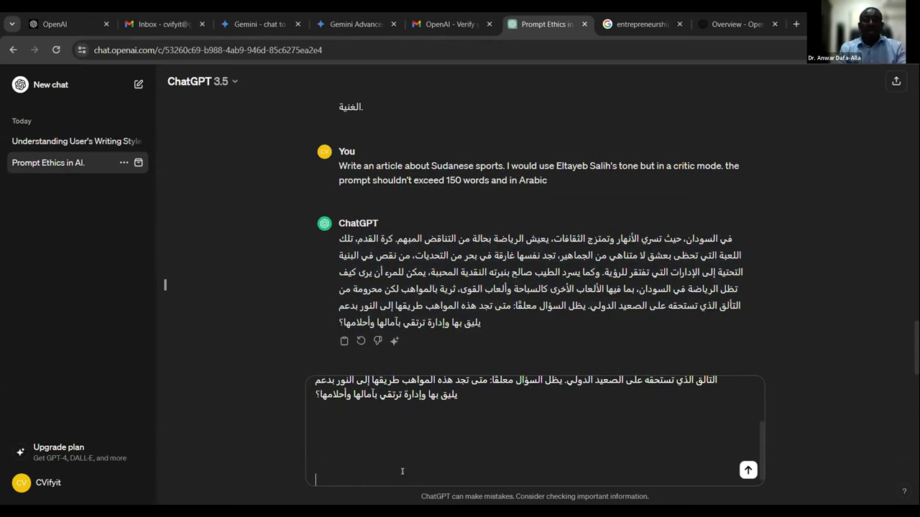
key(Return)
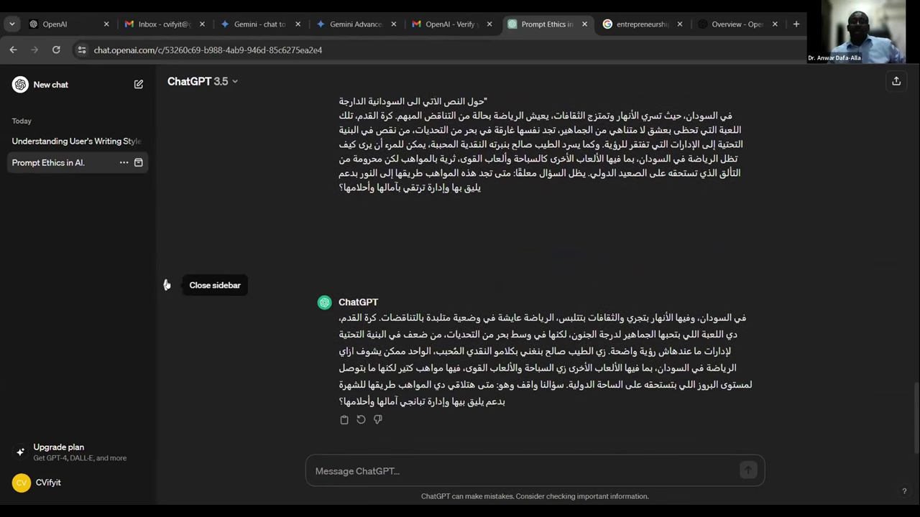
Step: Copy the Sudanese dialect version of the sports article and return to the writing style chat
triple_click(422, 350)
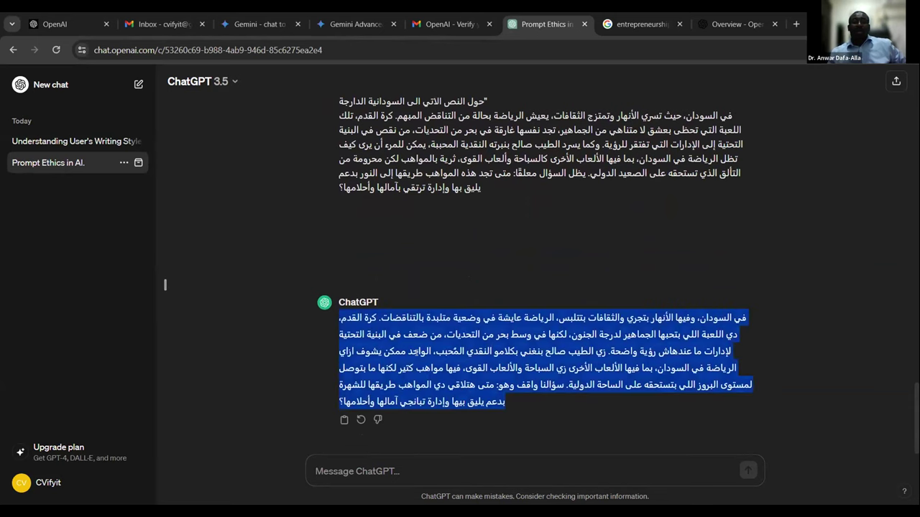
right_click(417, 351)
click(432, 230)
click(72, 141)
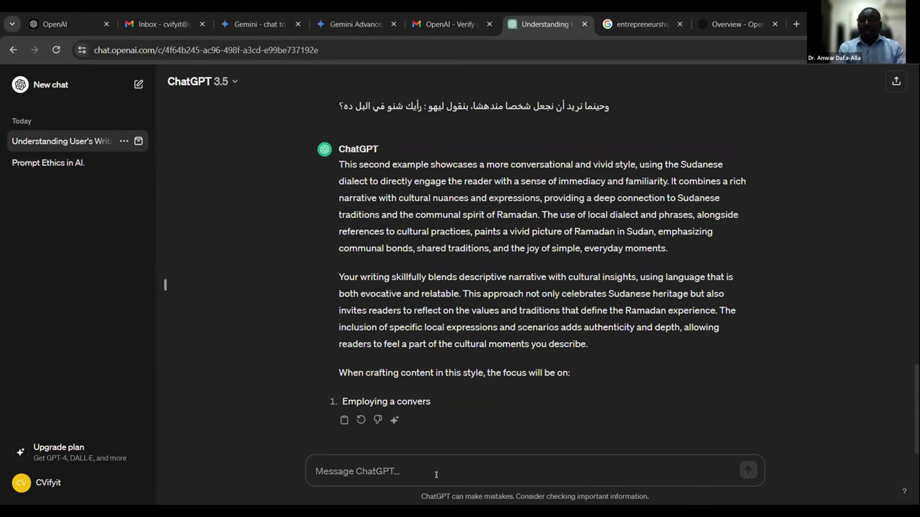
Step: Send a message introduced by "Here's example number three:" with the copied dialect sports article enclosed in quotation marks
text(Here's )
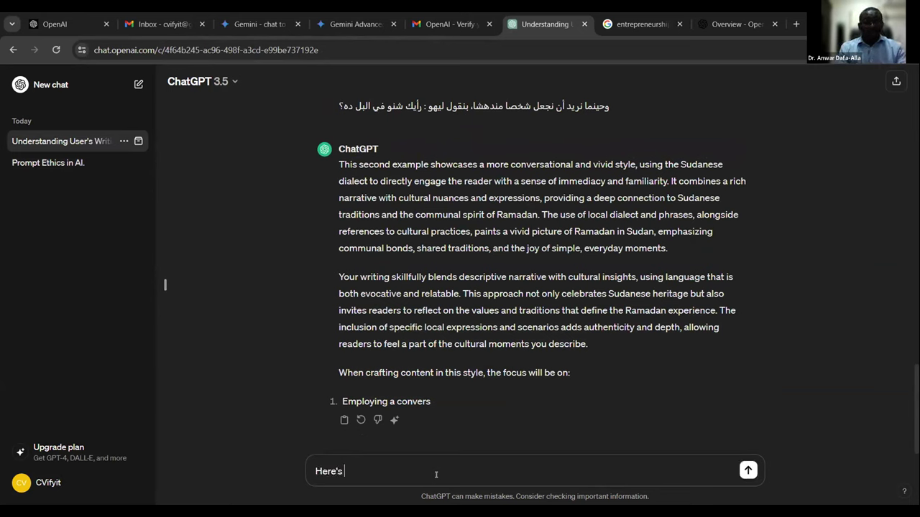
text(example numbn)
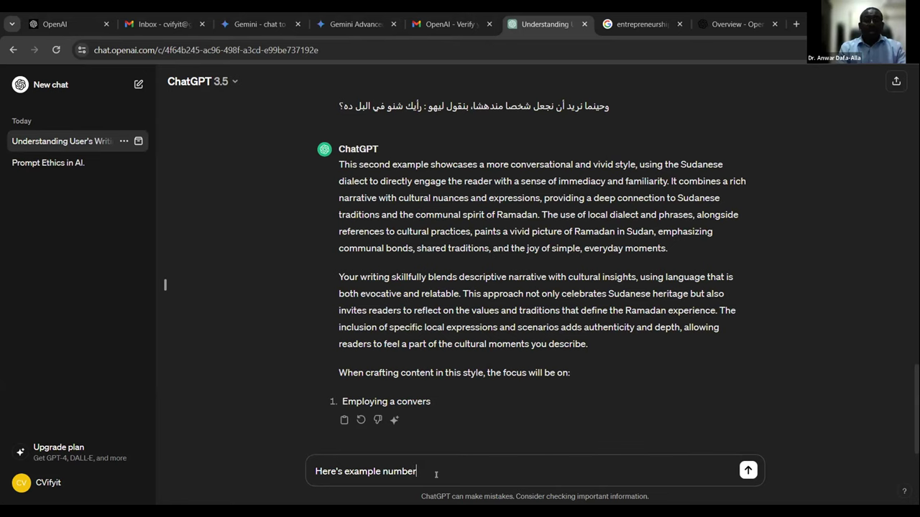
text(:)
key(shift+Return)
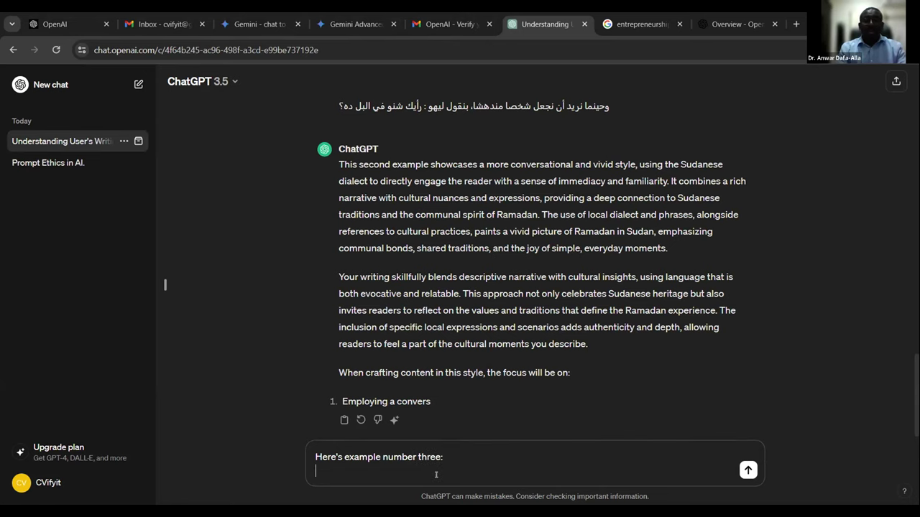
key(ctrl+v)
key(BackSpace)
key(BackSpace)
key(BackSpace)
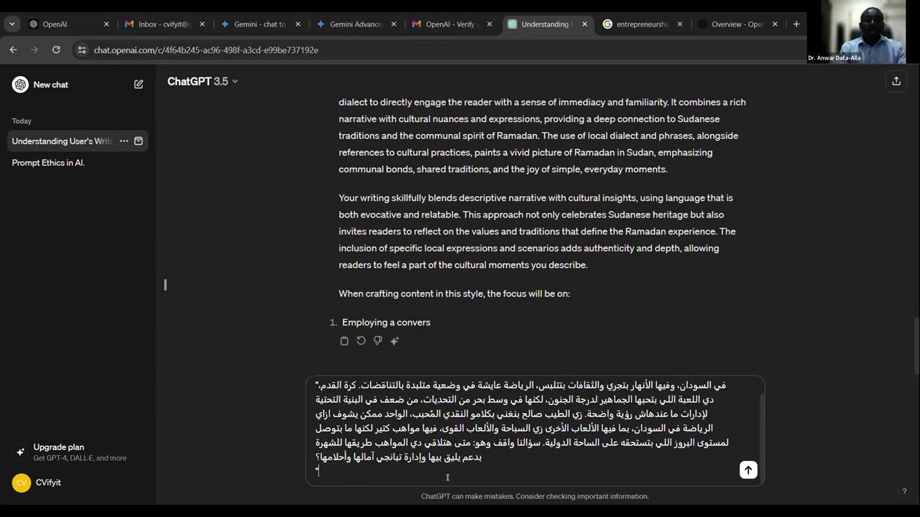
key(Return)
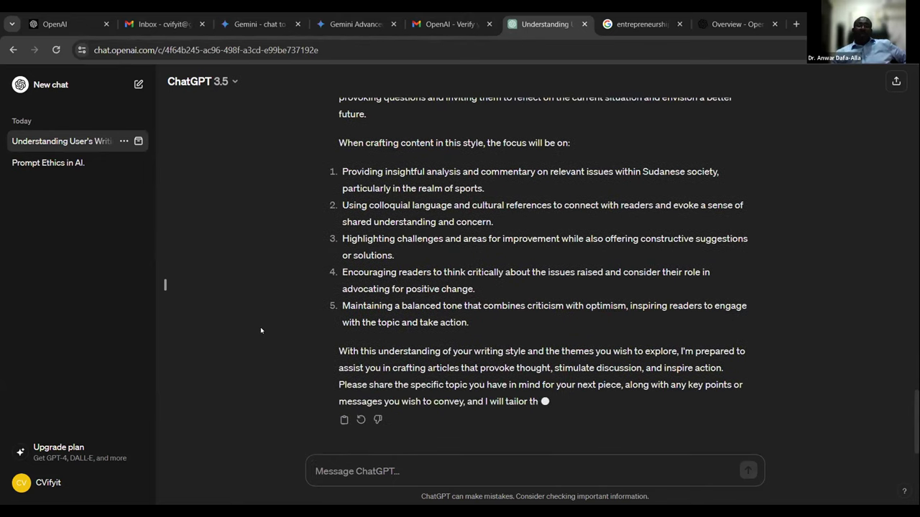
Step: Append "provide short answers." to the custom instructions about what ChatGPT should know about you, and save them
click(52, 483)
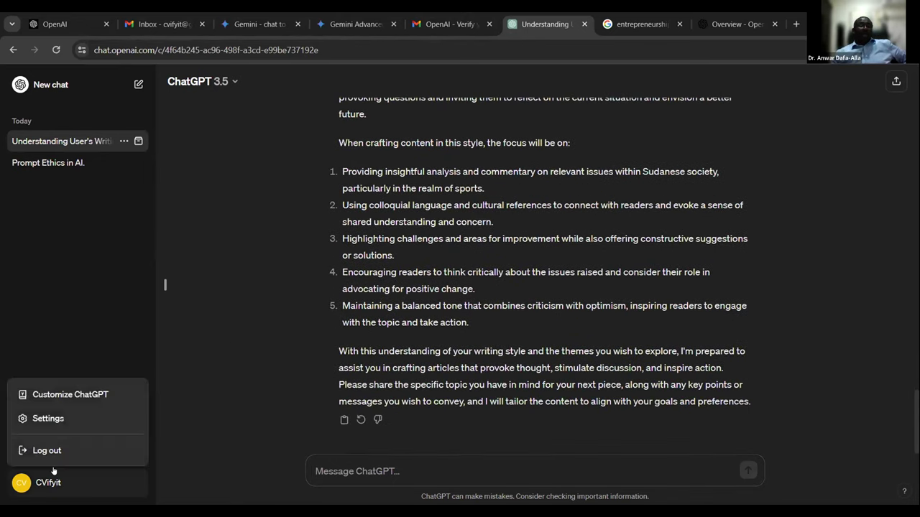
click(57, 395)
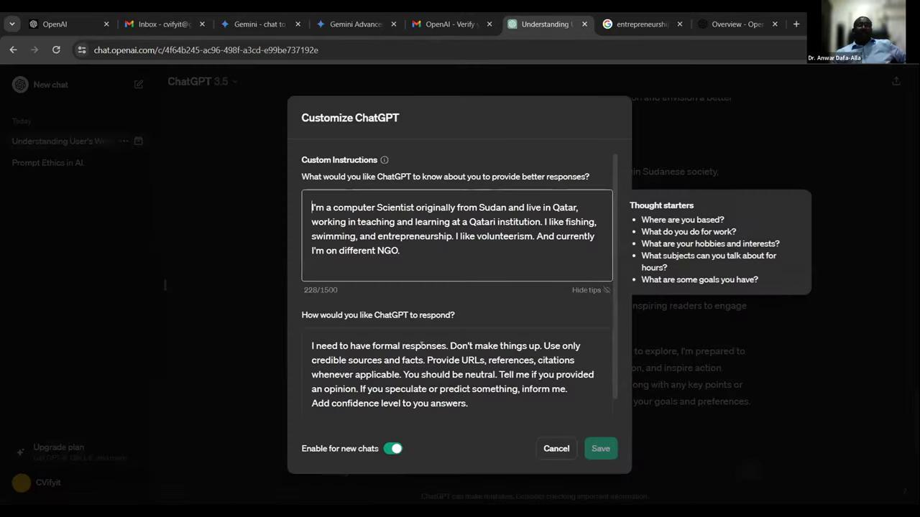
click(416, 250)
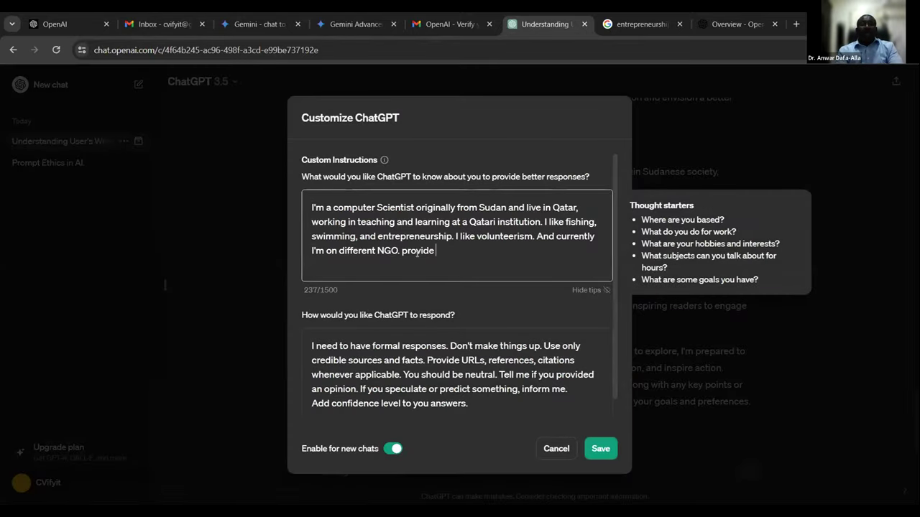
text(provide short answers.)
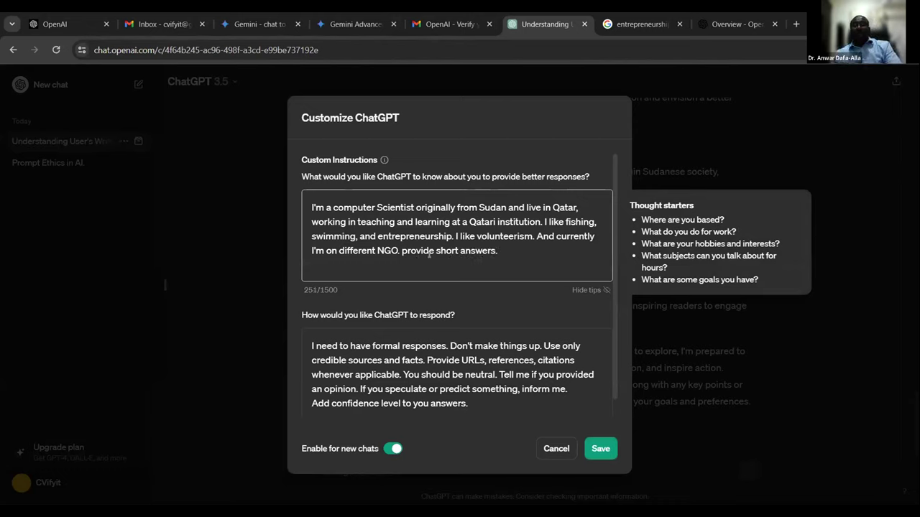
click(596, 447)
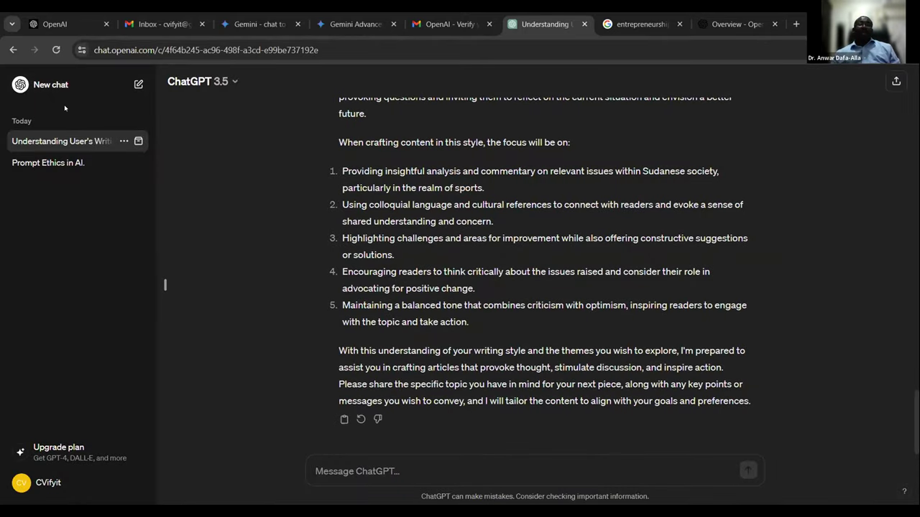
Step: Review the earlier example articles and ChatGPT's style analyses throughout the writing style chat
scroll(513, 222, up, 5)
scroll(513, 222, up, 15)
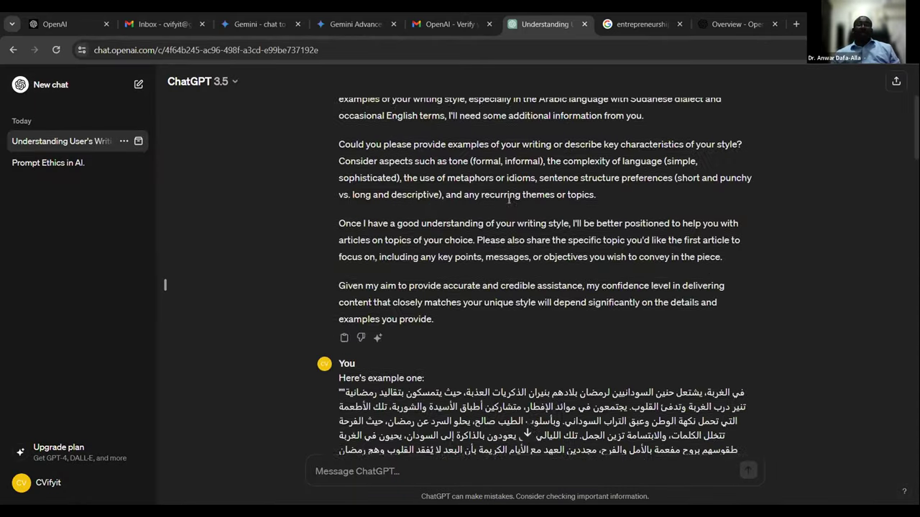
scroll(455, 203, down, 1)
scroll(478, 293, down, 20)
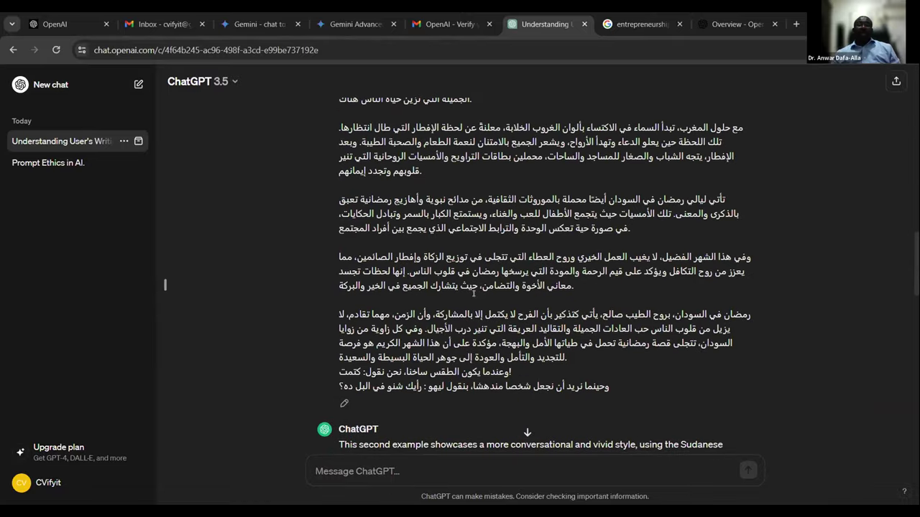
scroll(584, 162, up, 15)
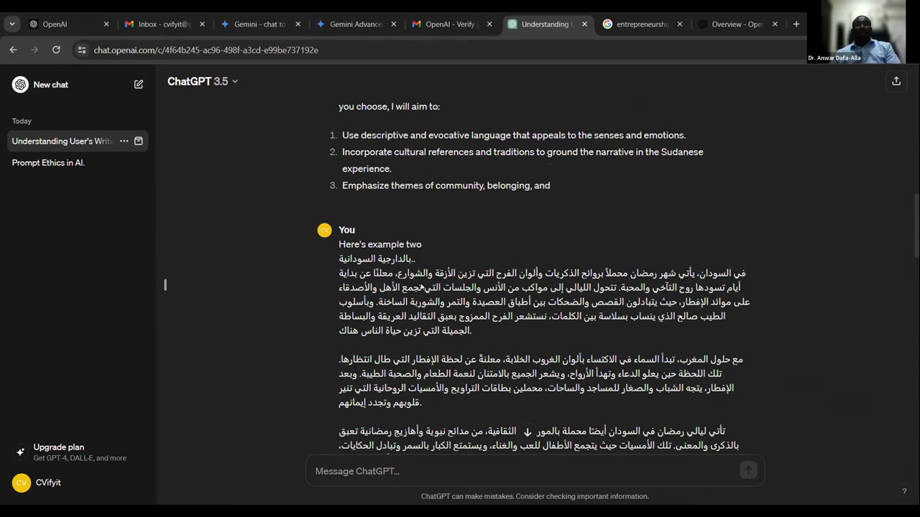
scroll(422, 287, down, 20)
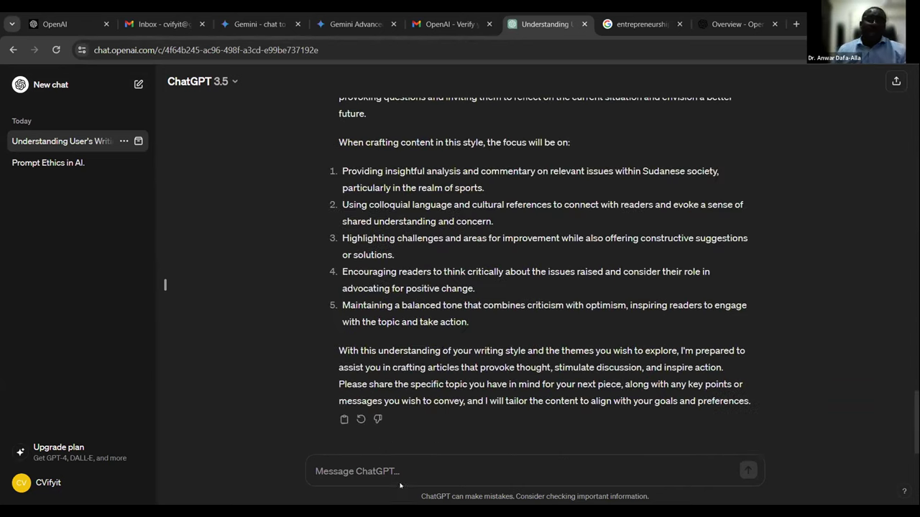
click(395, 473)
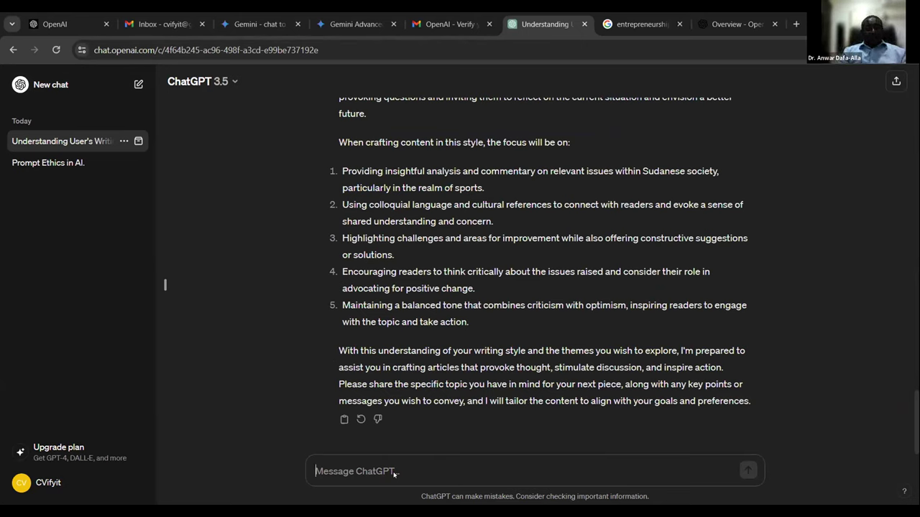
text(write a)
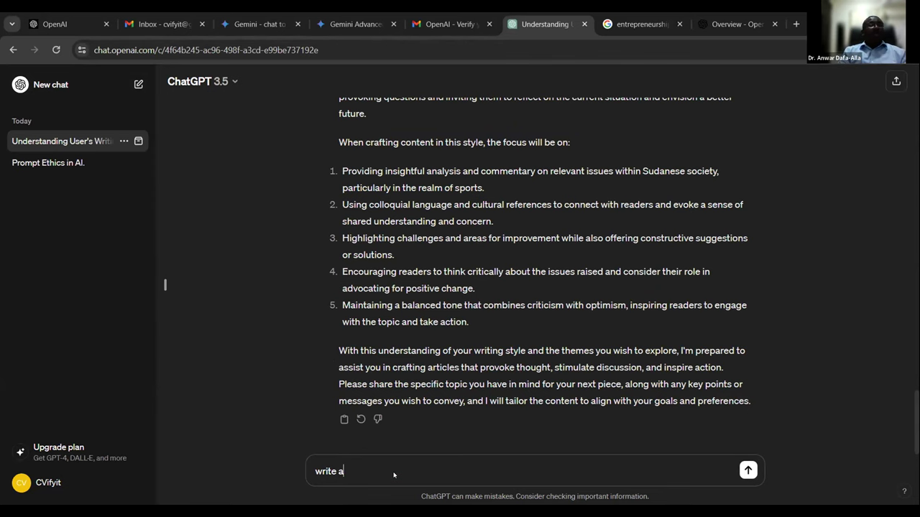
key(BackSpace)
key(BackSpace)
key(BackSpace)
key(BackSpace)
key(BackSpace)
key(BackSpace)
key(BackSpace)
Step: Go back to the start of the writing style chat and highlight the My_Writing label in the first message
scroll(412, 356, up, 15)
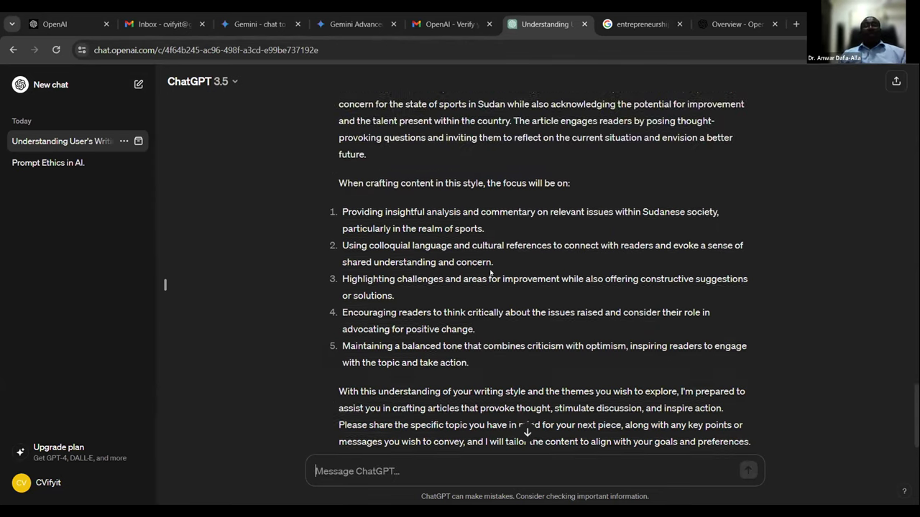
scroll(485, 251, up, 15)
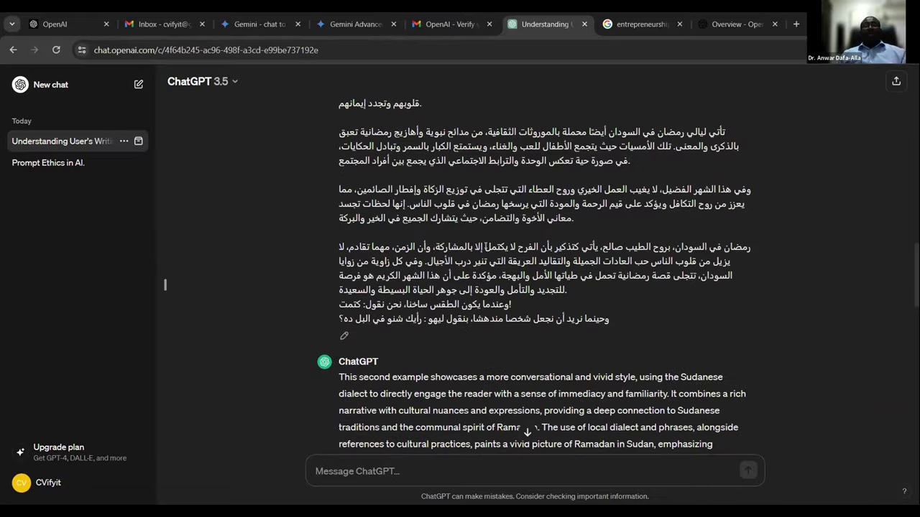
scroll(488, 238, up, 5)
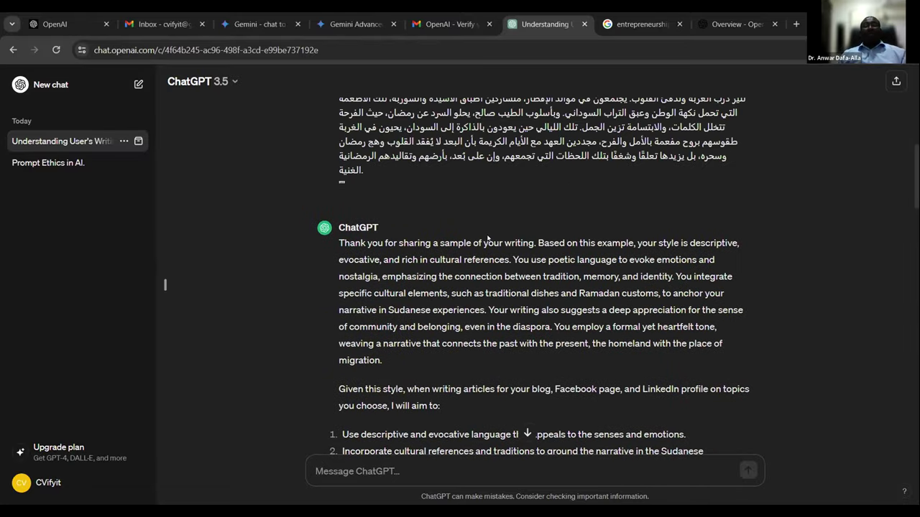
scroll(487, 236, up, 8)
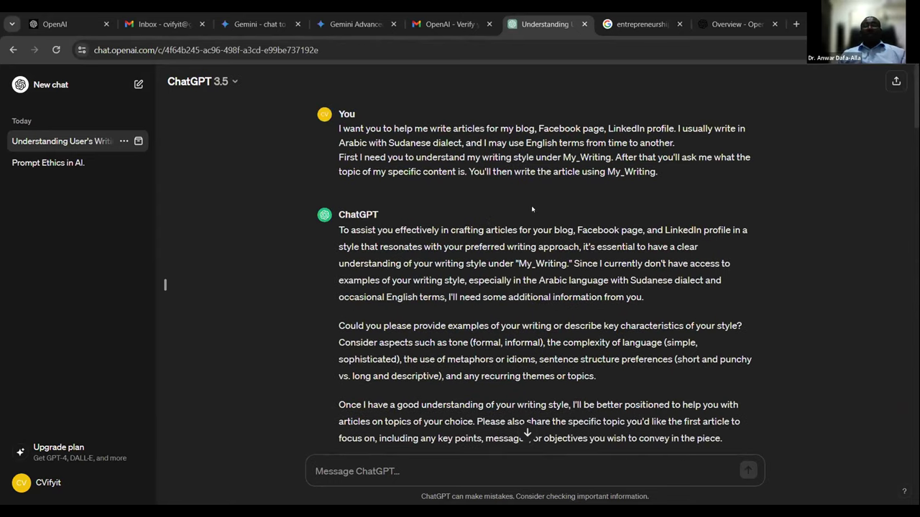
drag(564, 155, 603, 154)
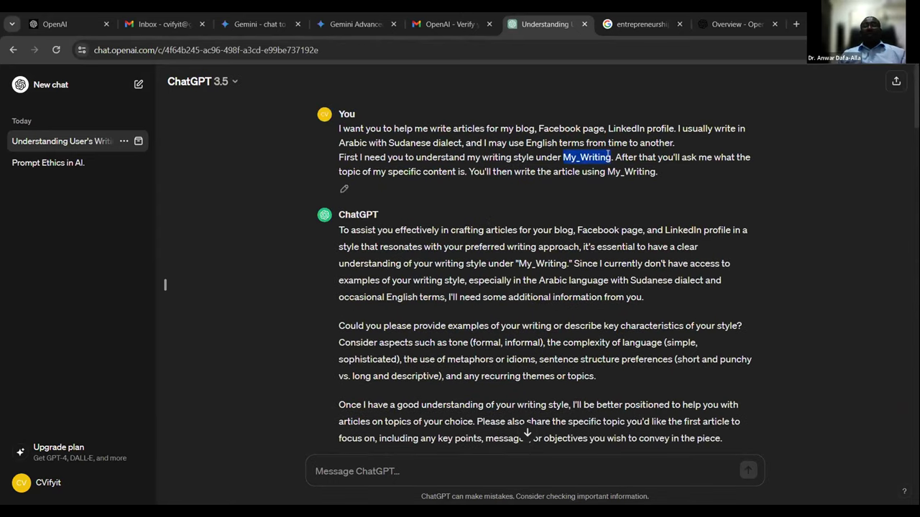
Step: Start a new chat and ask for an article about the NGOs in Sudan in Arabic, beginning the message with "My_Writing"
click(42, 90)
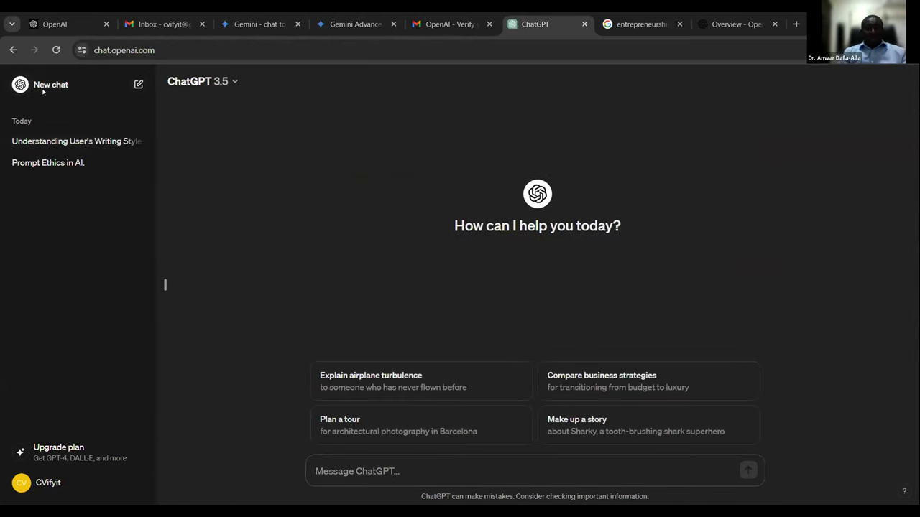
click(396, 469)
text(My_Writing)
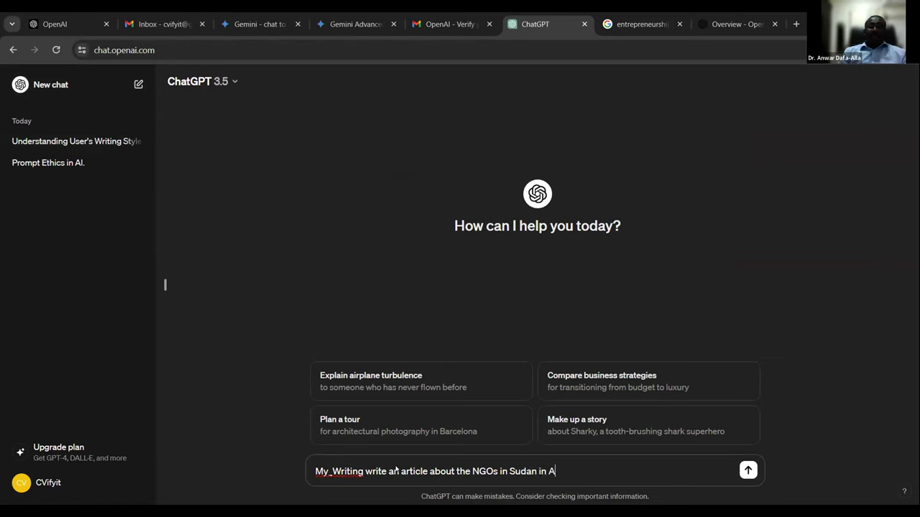
key(Return)
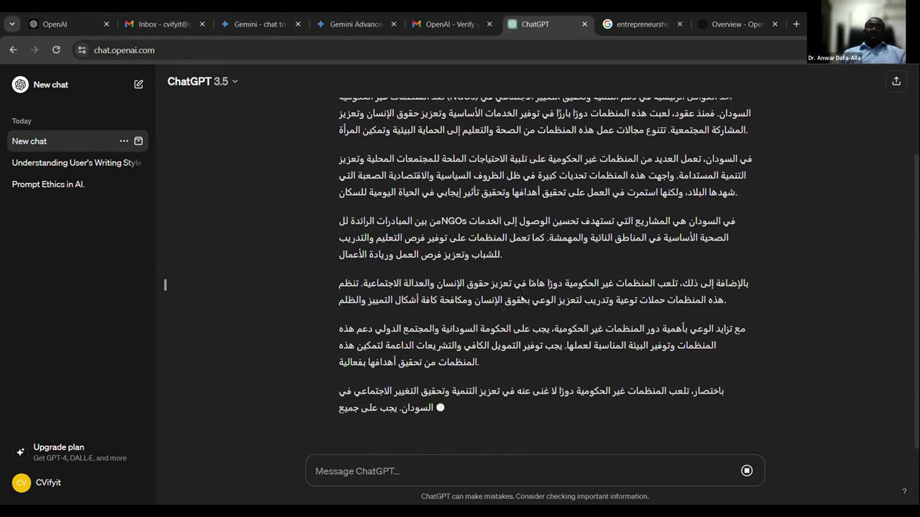
Step: Read the generated NGO article down to its list of sources and highlight the sources heading
scroll(545, 288, up, 4)
scroll(341, 265, down, 3)
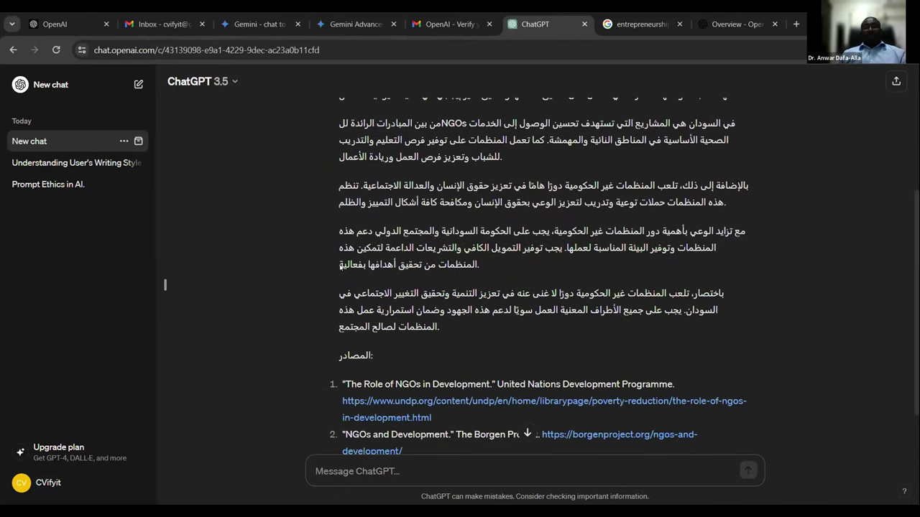
scroll(347, 266, down, 1)
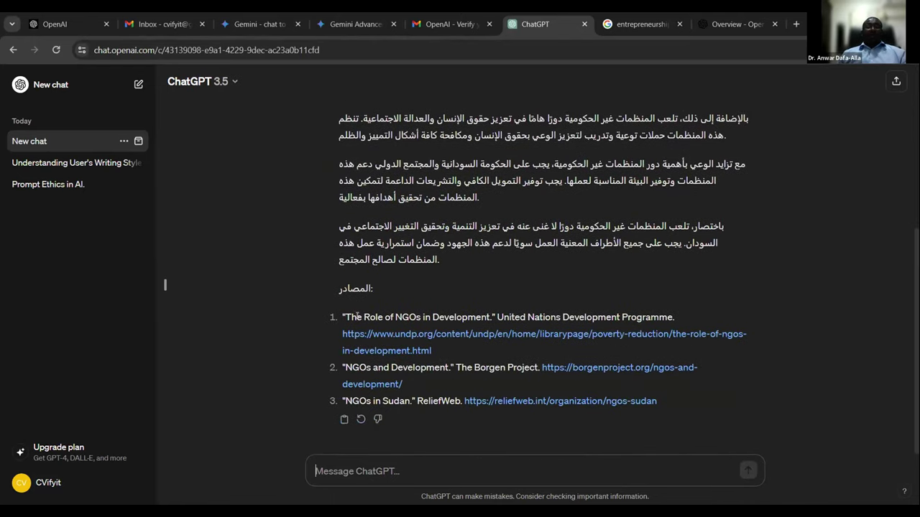
triple_click(350, 288)
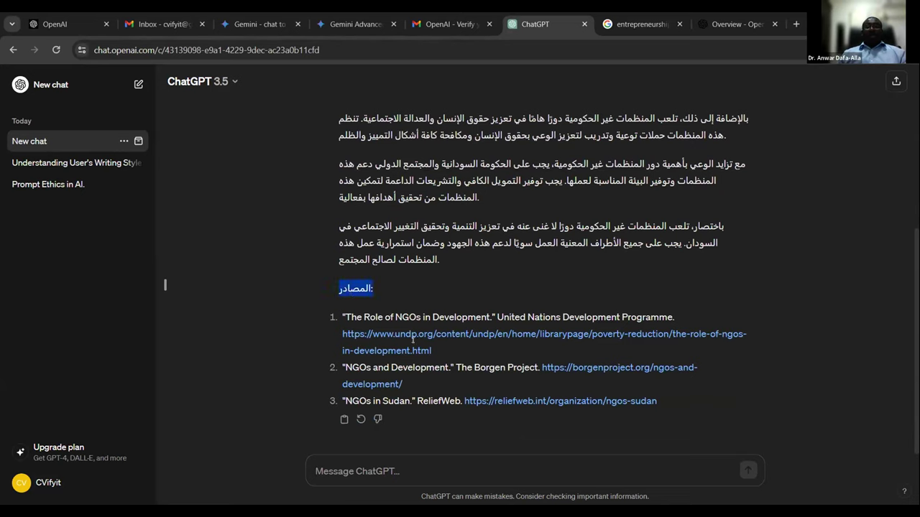
Step: Check the custom instructions on how ChatGPT should respond and compare them with the article's list of sources
click(57, 477)
click(75, 397)
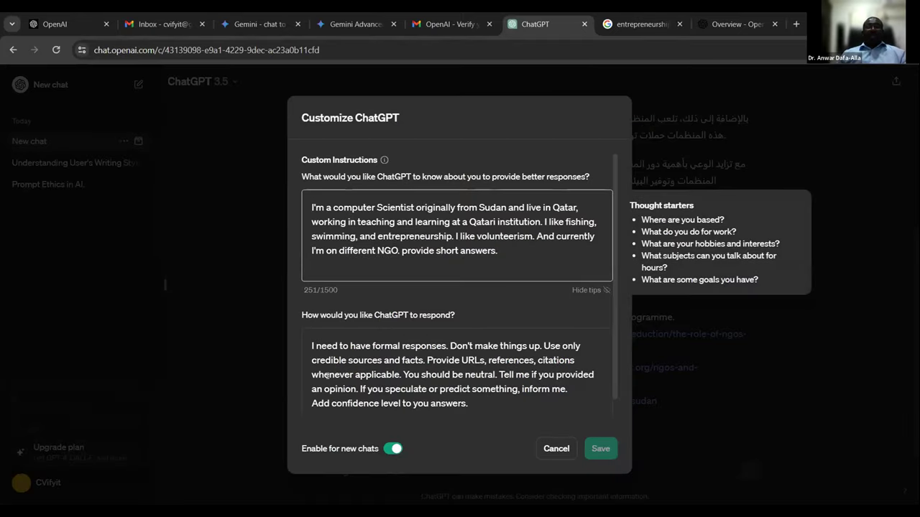
click(556, 448)
drag(358, 276, 456, 416)
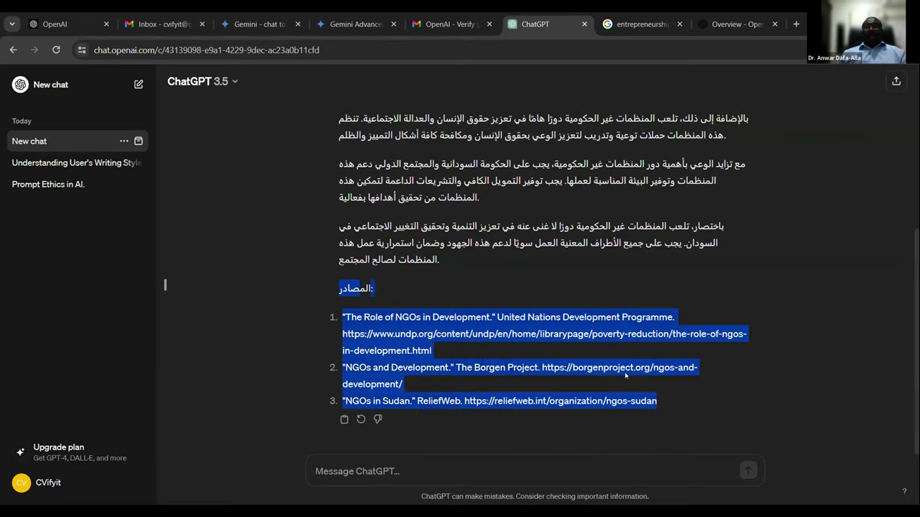
click(413, 277)
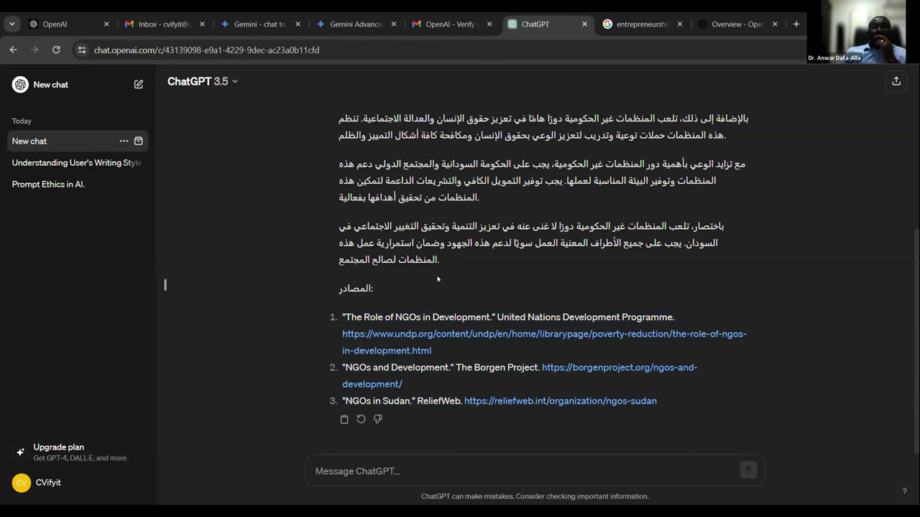
scroll(437, 279, up, 3)
scroll(437, 279, up, 5)
scroll(437, 279, down, 10)
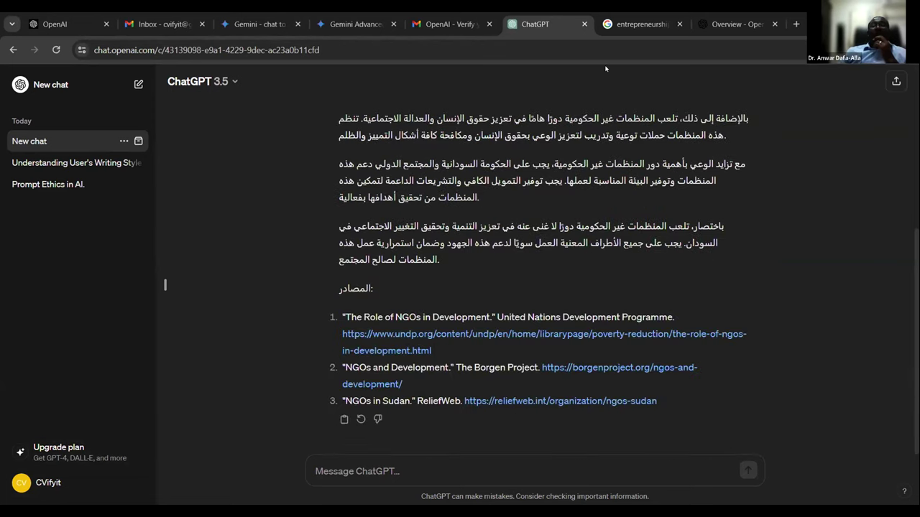
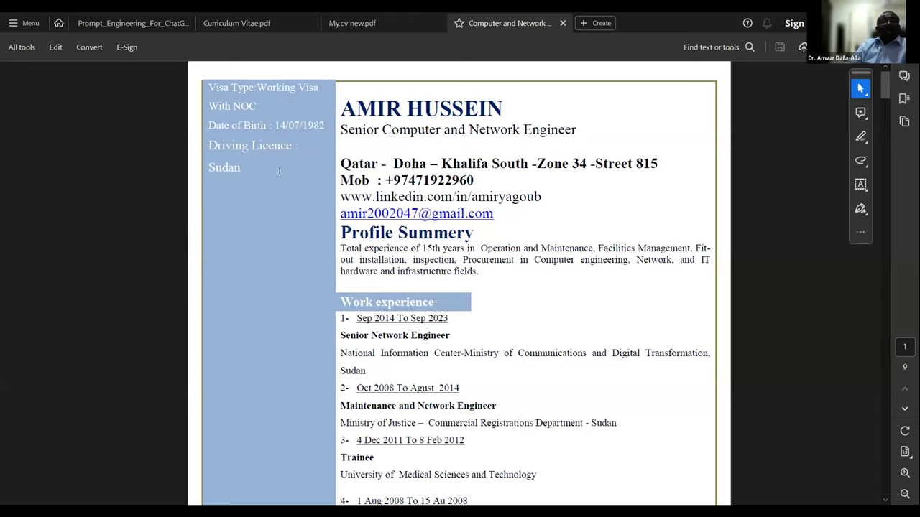
Step: Read through the computer and network engineer's CV in Adobe Acrobat, from the personal details to the skills section
drag(323, 126, 242, 166)
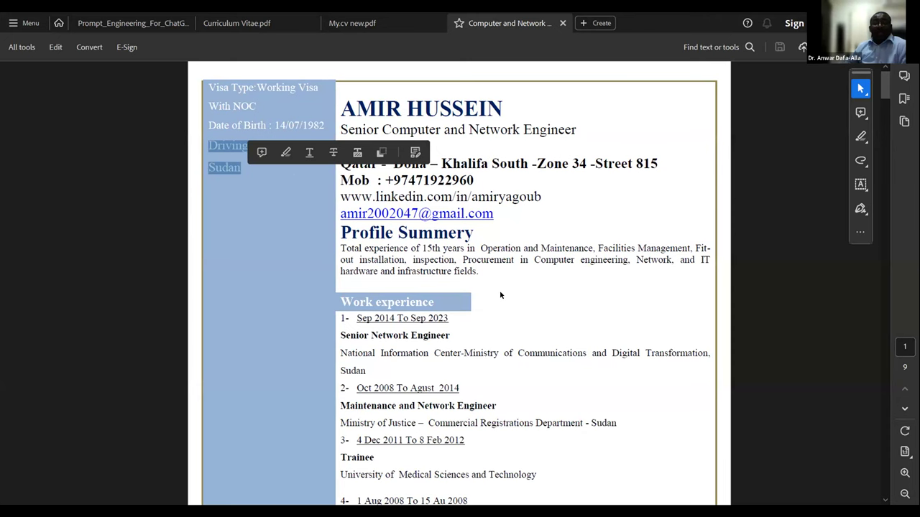
scroll(454, 302, down, 3)
scroll(454, 303, down, 20)
scroll(454, 297, down, 20)
scroll(461, 293, down, 15)
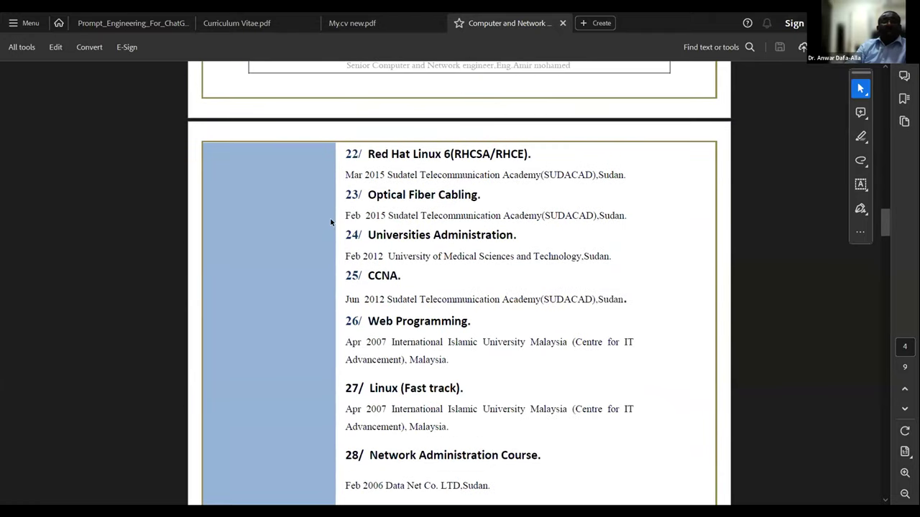
scroll(277, 280, down, 5)
scroll(273, 316, down, 16)
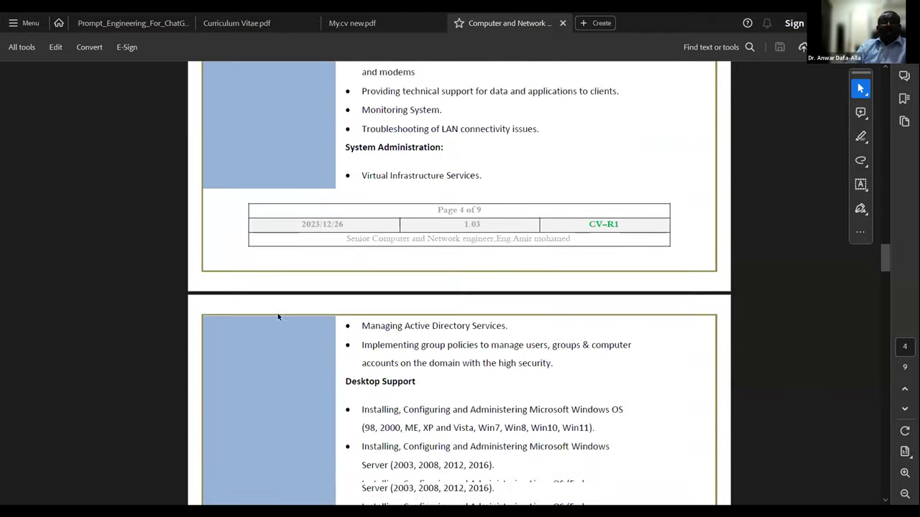
scroll(293, 314, down, 5)
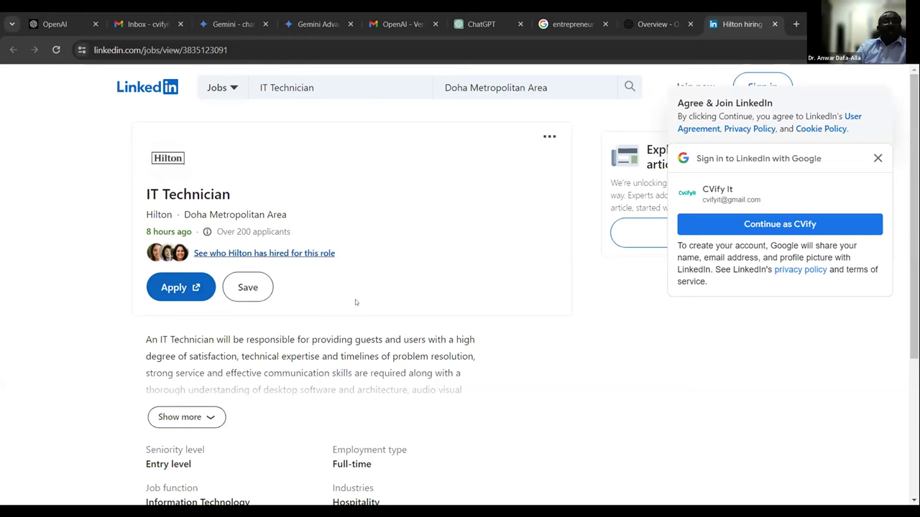
Step: Expand Hilton's IT Technician job description on LinkedIn and examine its duties and required qualifications
scroll(229, 339, down, 1)
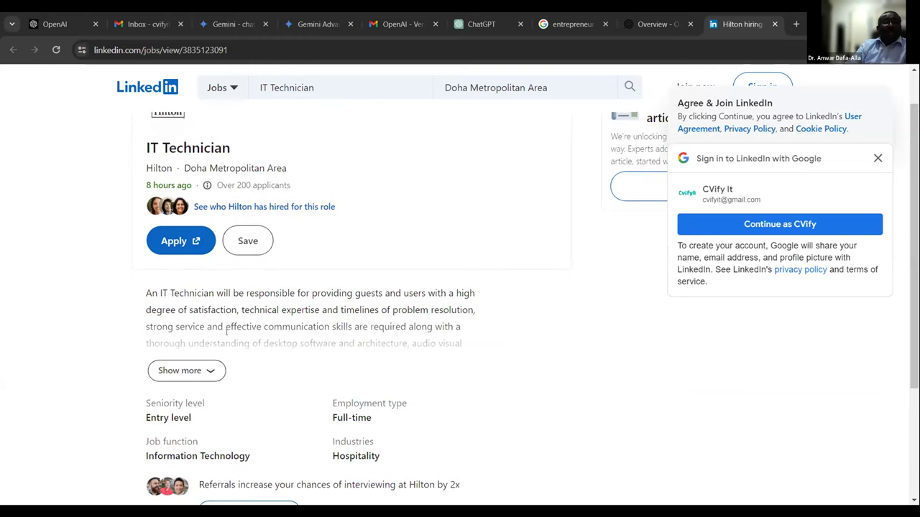
scroll(293, 309, down, 10)
scroll(287, 302, up, 6)
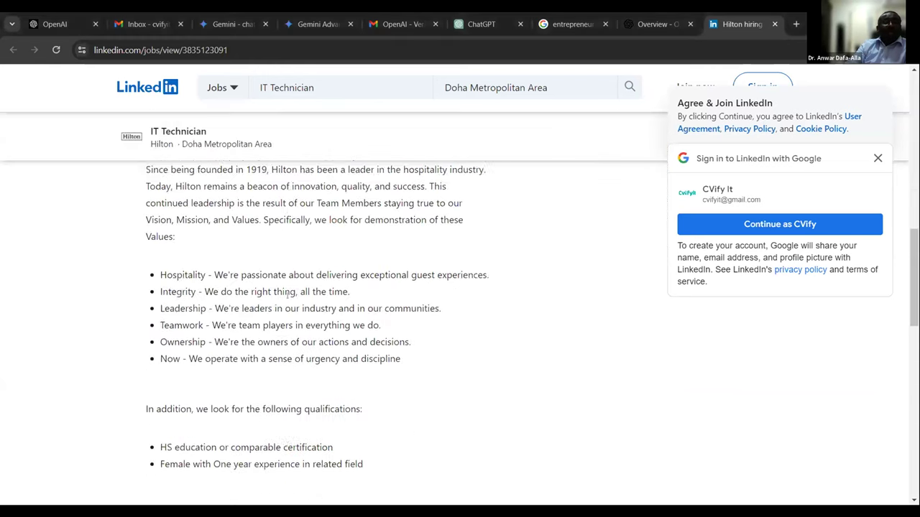
scroll(283, 290, up, 1)
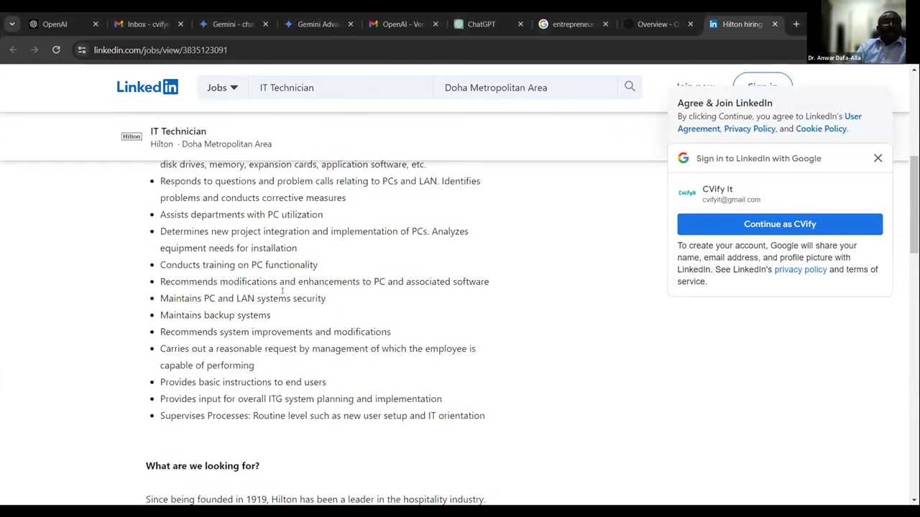
scroll(283, 290, up, 5)
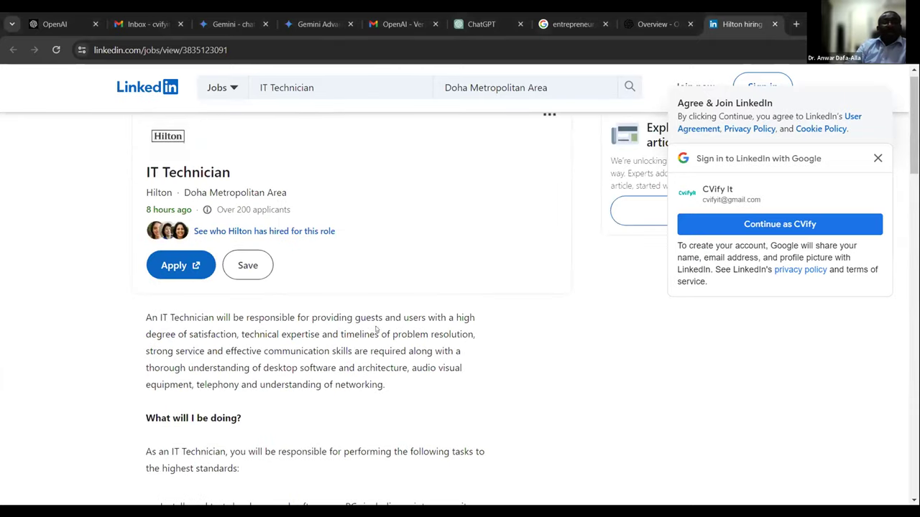
scroll(386, 328, down, 1)
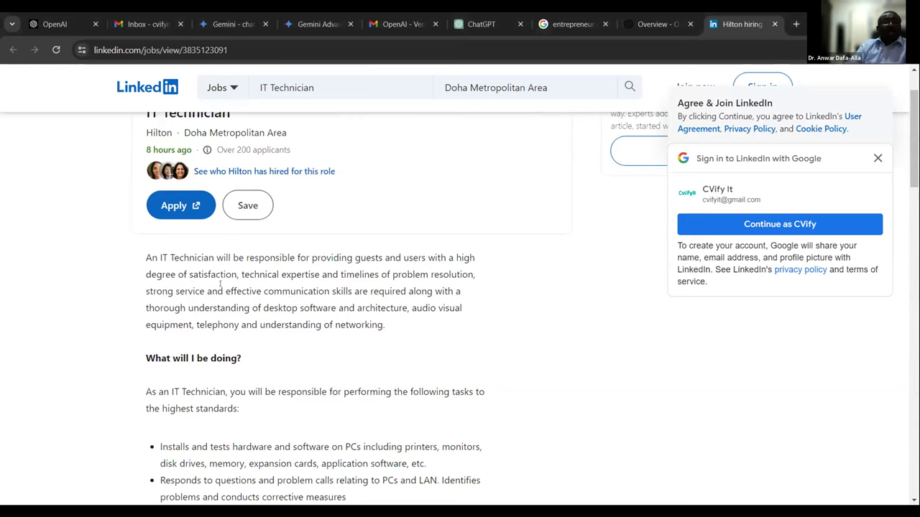
scroll(217, 280, down, 2)
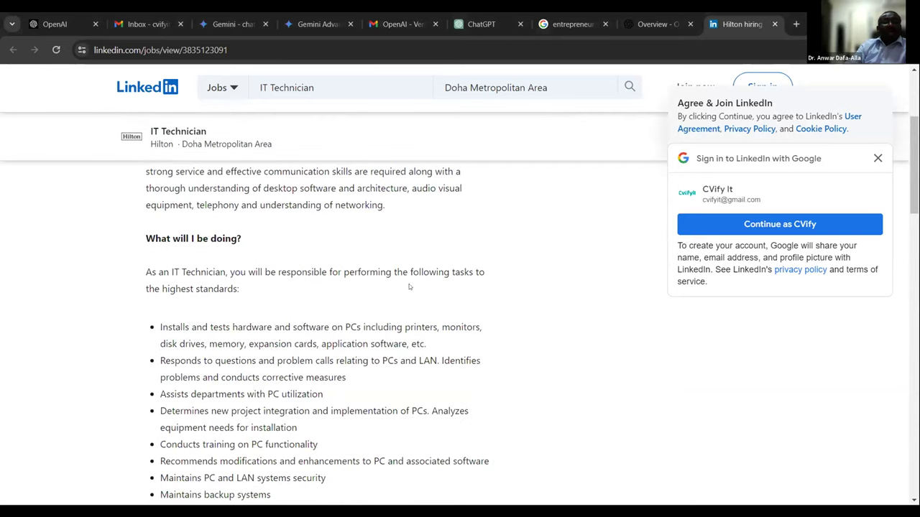
drag(142, 272, 345, 310)
scroll(332, 305, down, 3)
scroll(343, 309, down, 2)
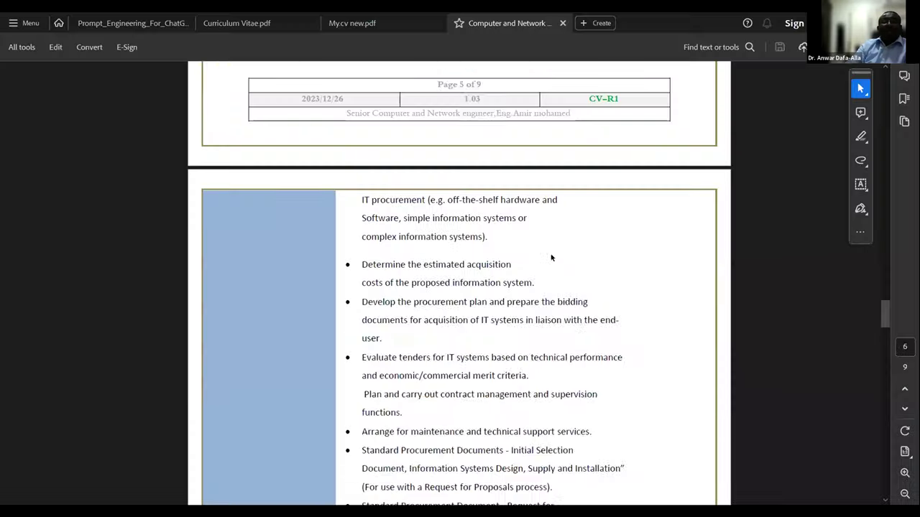
Step: Return to the CV in Adobe Acrobat and review its profile summary and work experience
scroll(551, 257, up, 15)
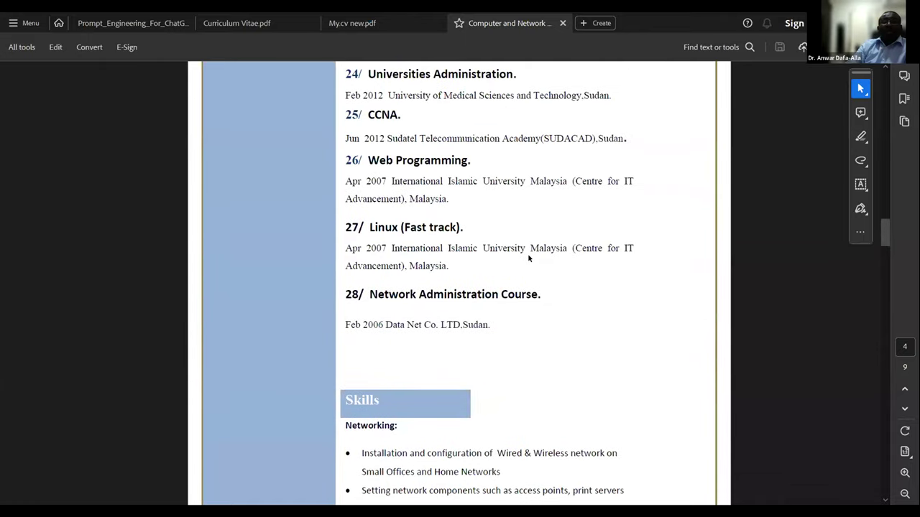
scroll(495, 256, up, 20)
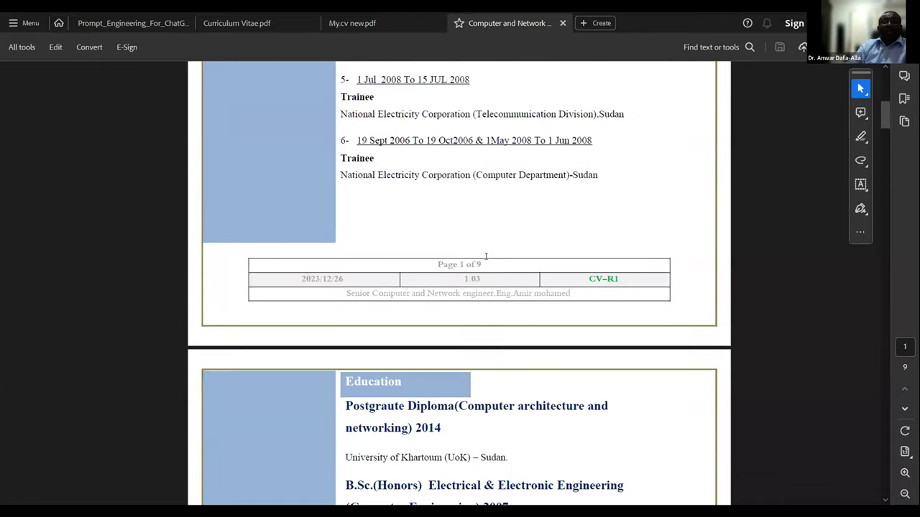
scroll(486, 256, up, 5)
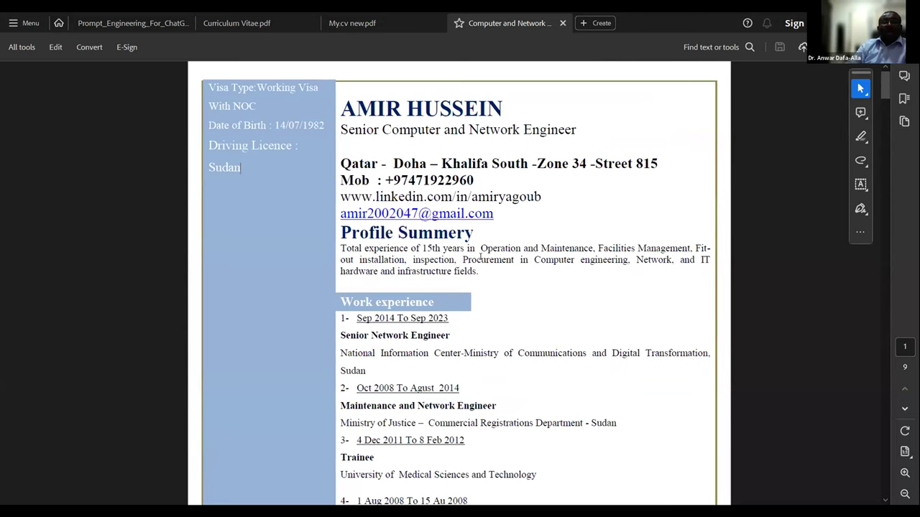
drag(340, 249, 642, 281)
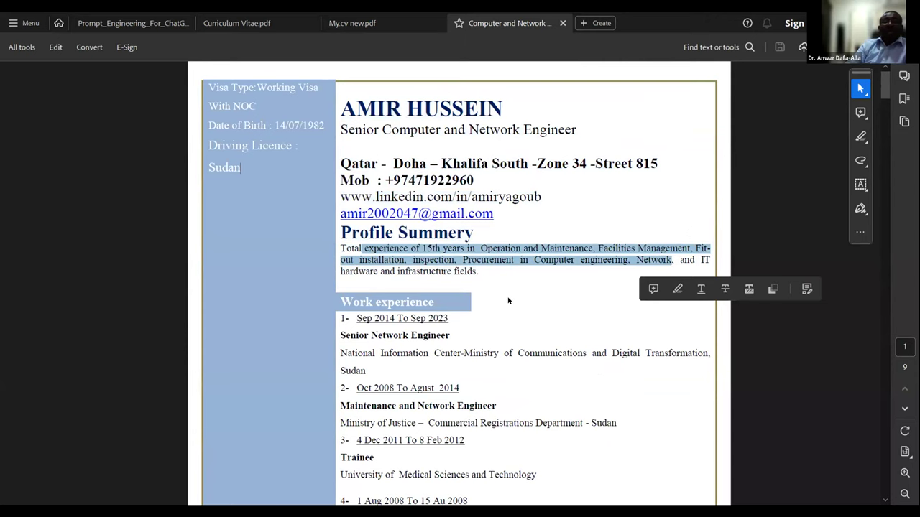
scroll(446, 356, down, 10)
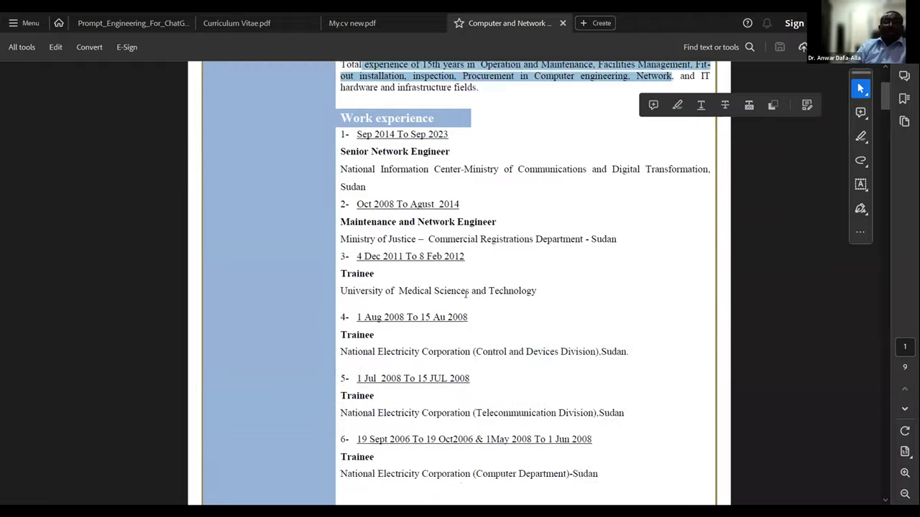
scroll(468, 347, down, 8)
scroll(468, 349, up, 7)
scroll(447, 349, up, 10)
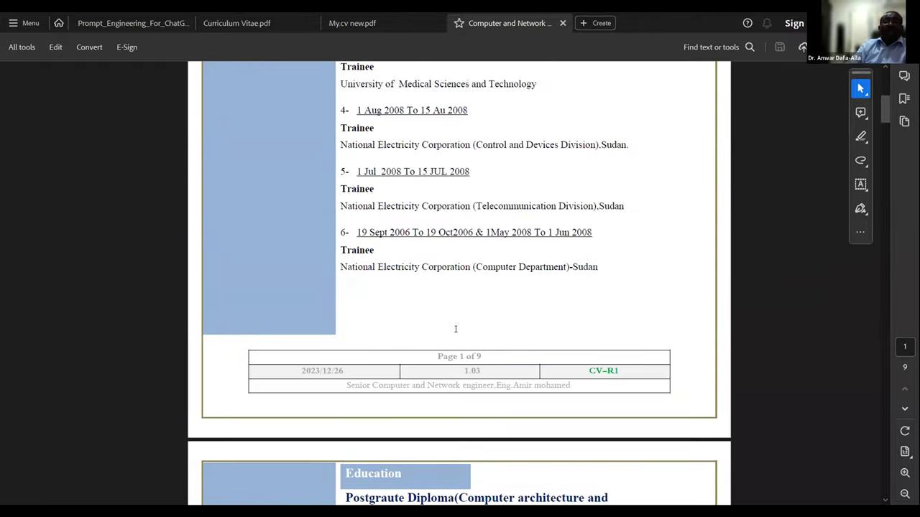
Step: Copy the entire text of the computer and network engineer's CV in Adobe Acrobat
click(417, 295)
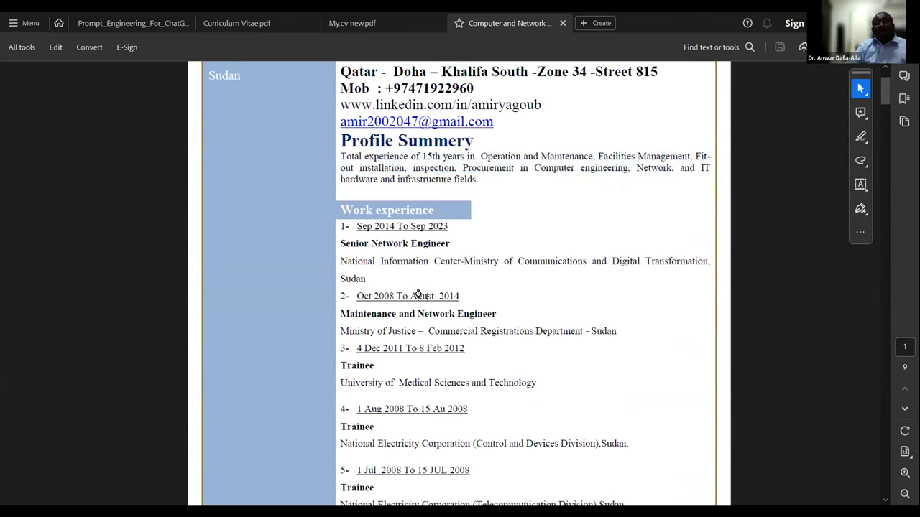
key(ctrl+a)
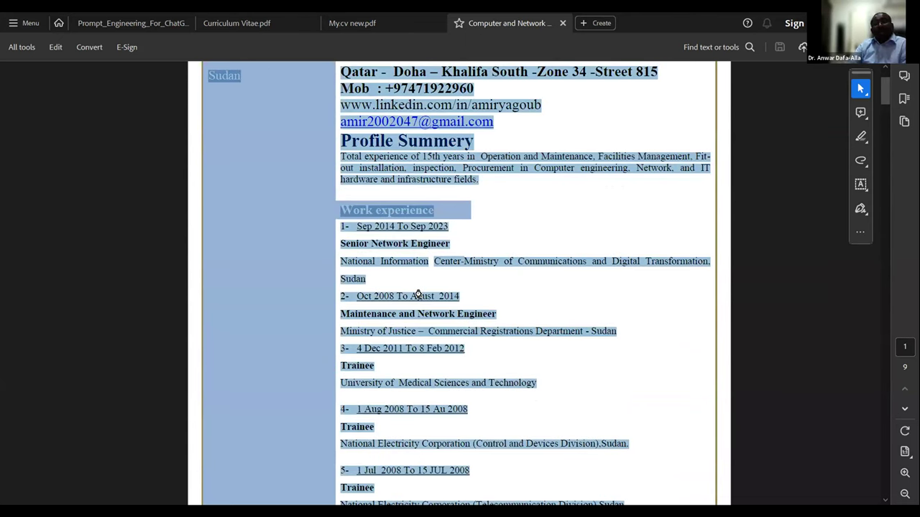
key(ctrl+c)
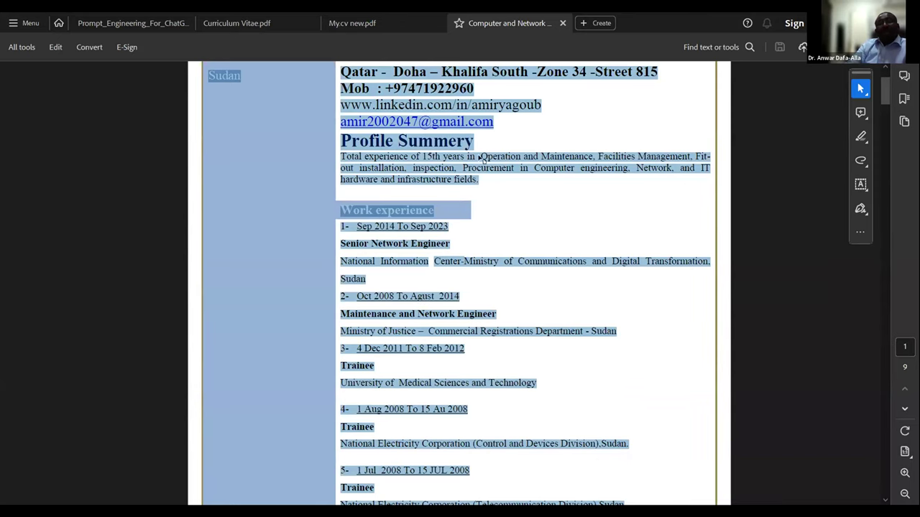
scroll(362, 393, down, 10)
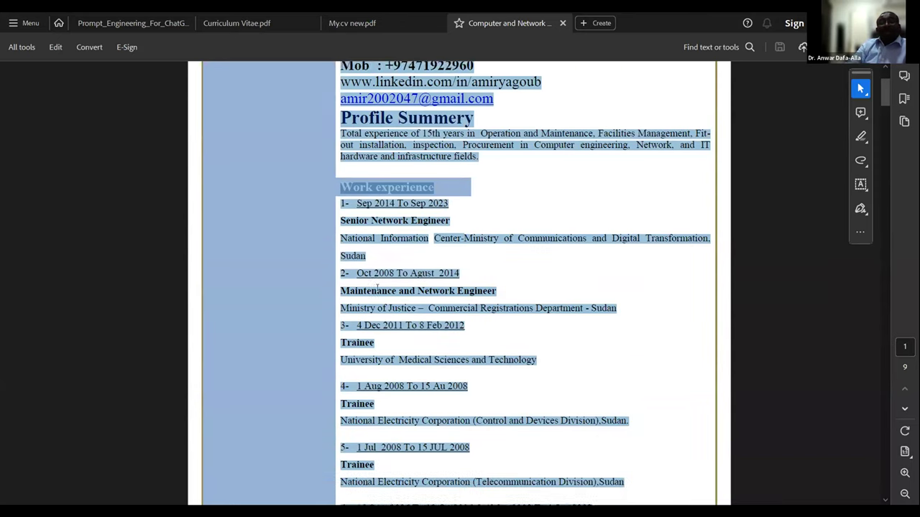
scroll(386, 316, down, 5)
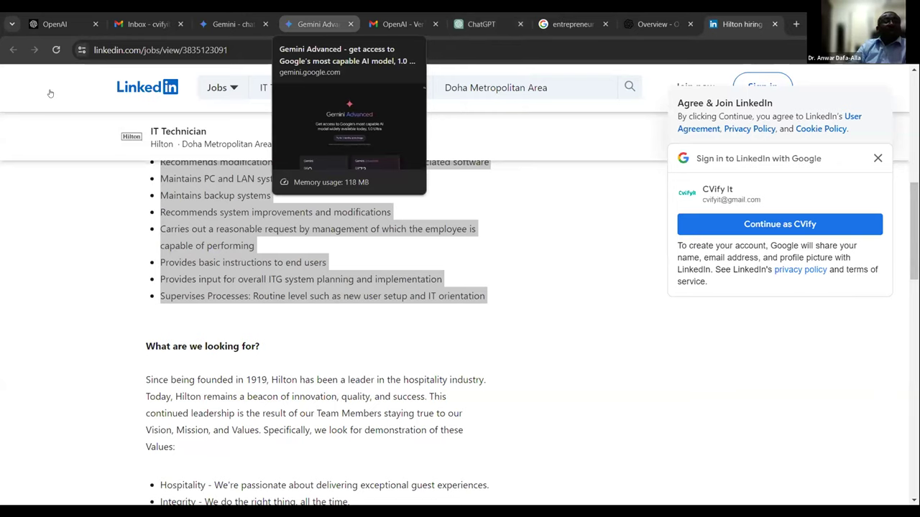
Step: Switch to ChatGPT in the browser and begin a prompt with "Tailor this resume:" followed by the copied CV text in quotation marks
key(ctrl+6)
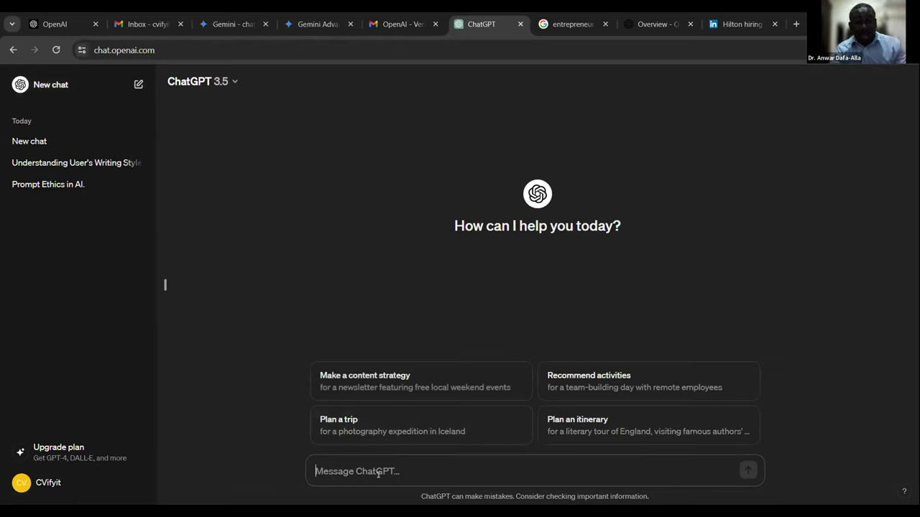
text(Tailor)
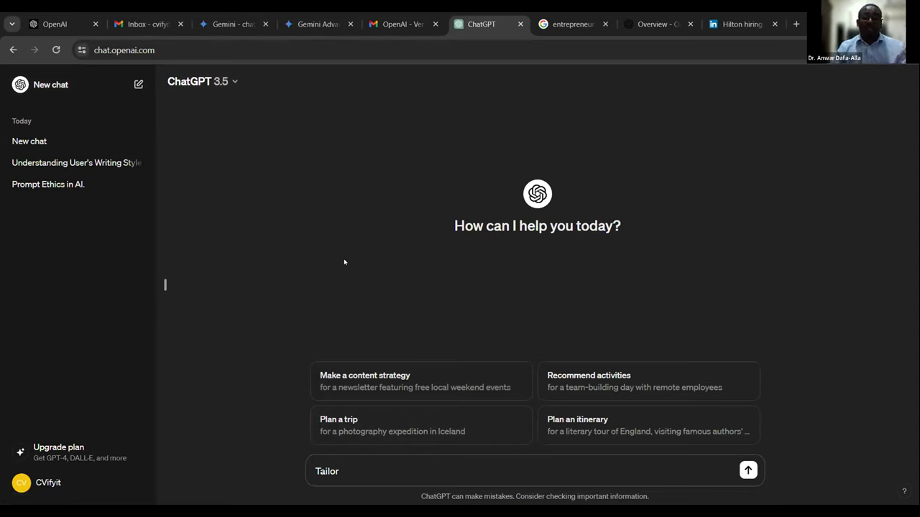
text(this resume)
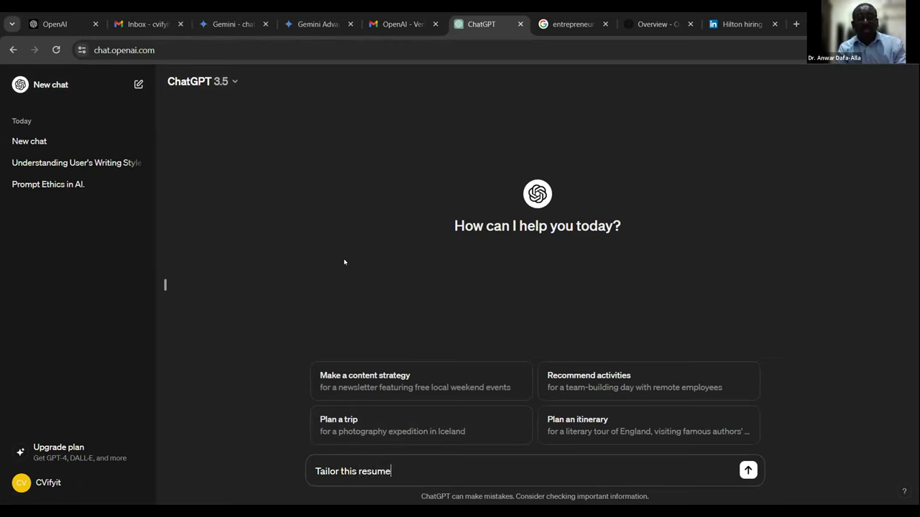
text(:)
key(shift+Return)
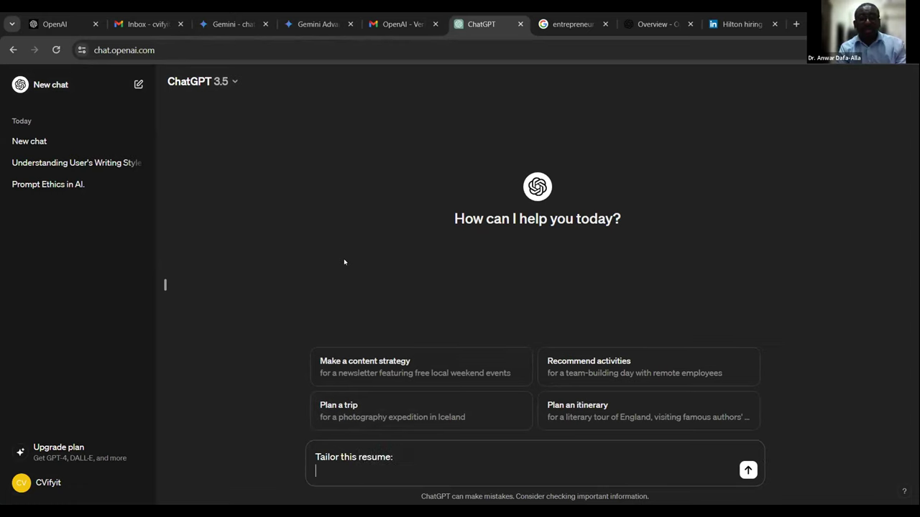
text(")
key(ctrl+v)
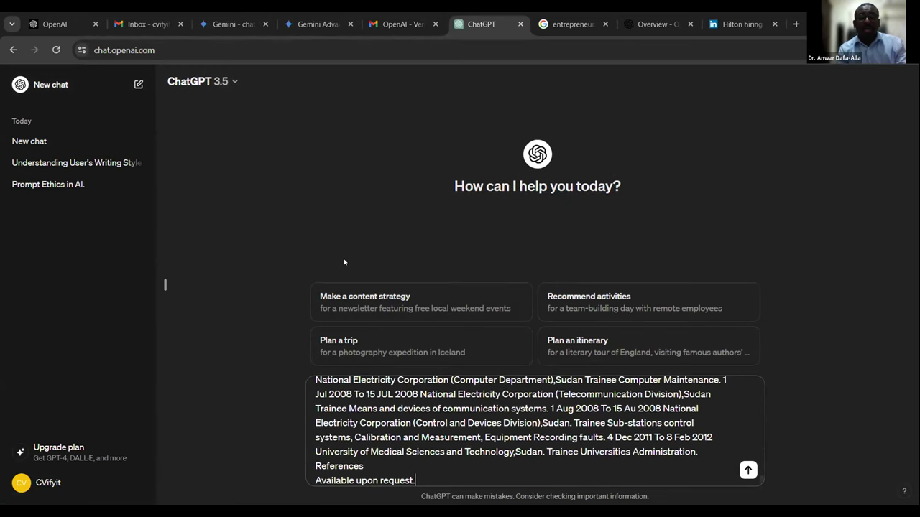
text(")
key(shift+Return)
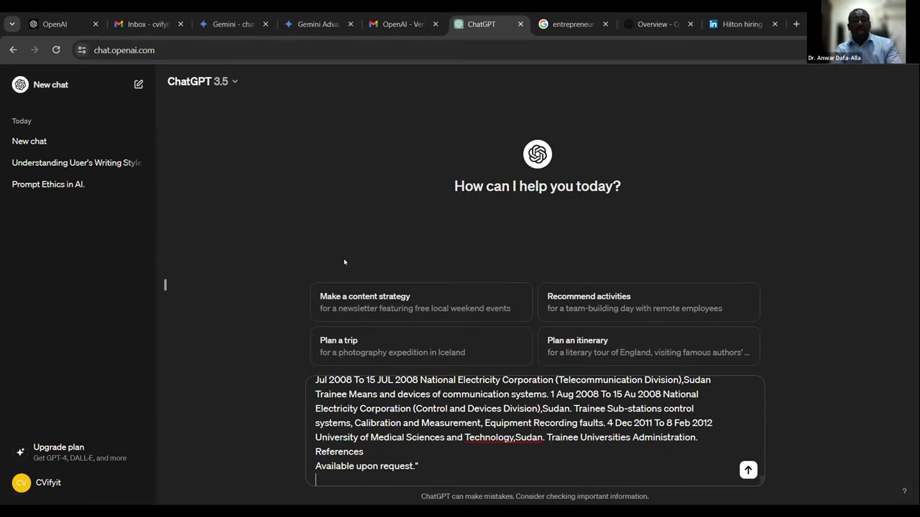
Step: Add "With this job description:" to the prompt, followed by the list of IT Technician duties copied from Hilton's LinkedIn posting
text(With th)
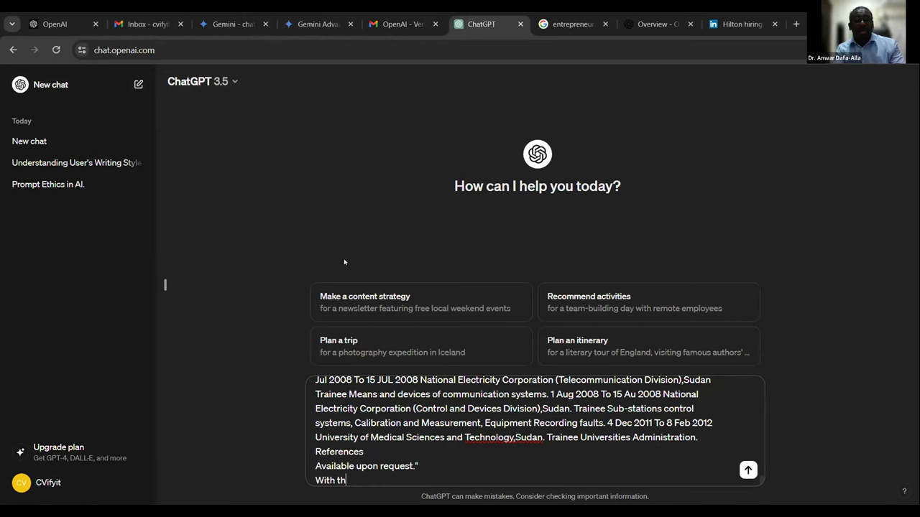
text(is job description)
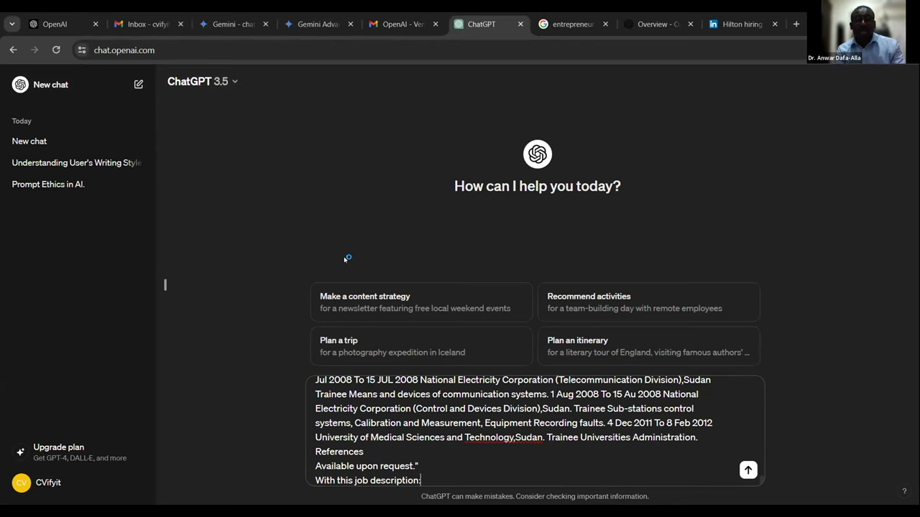
text(:)
key(shift+Return)
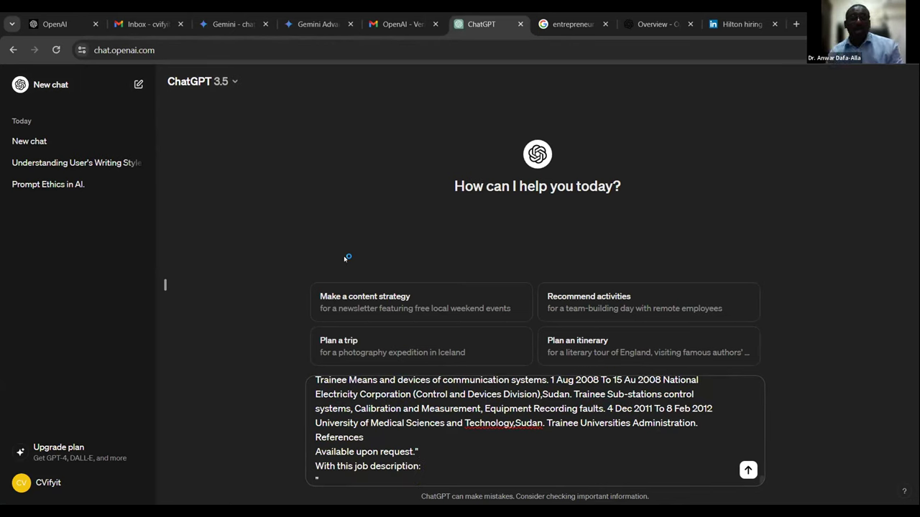
click(722, 23)
right_click(204, 214)
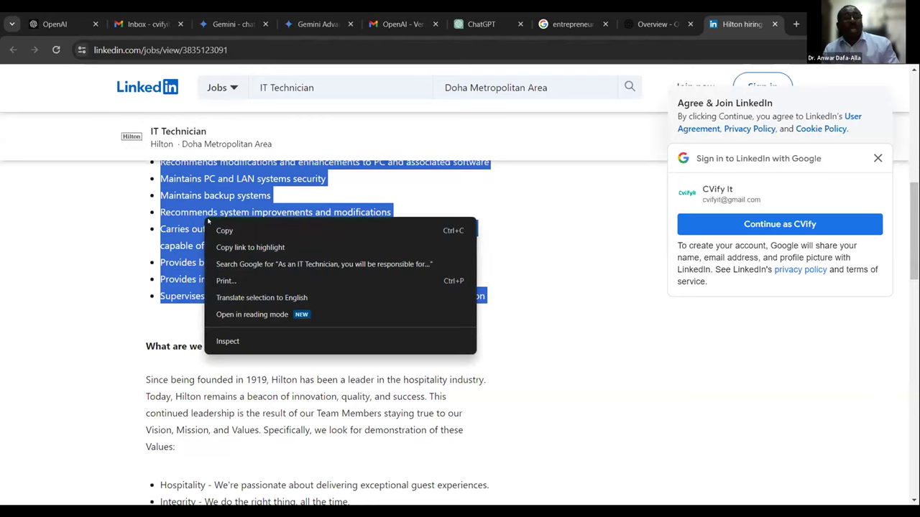
click(220, 230)
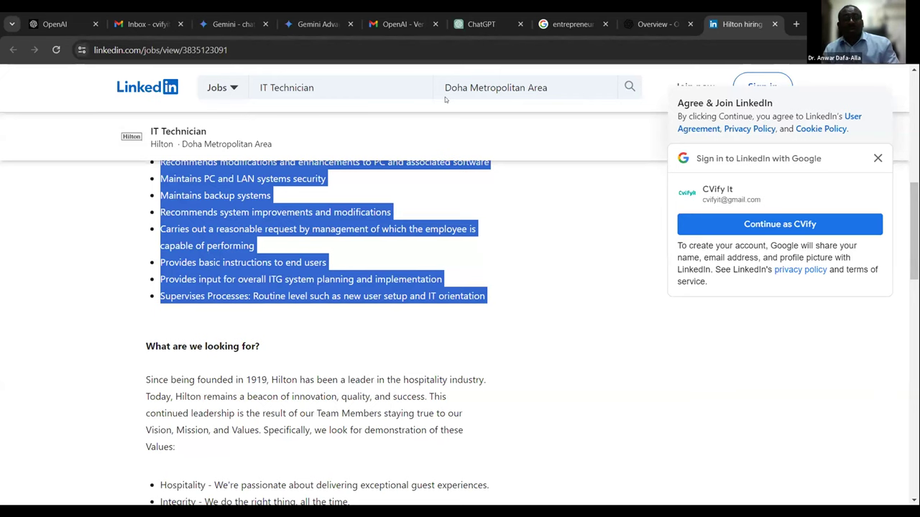
key(ctrl+6)
key(ctrl+v)
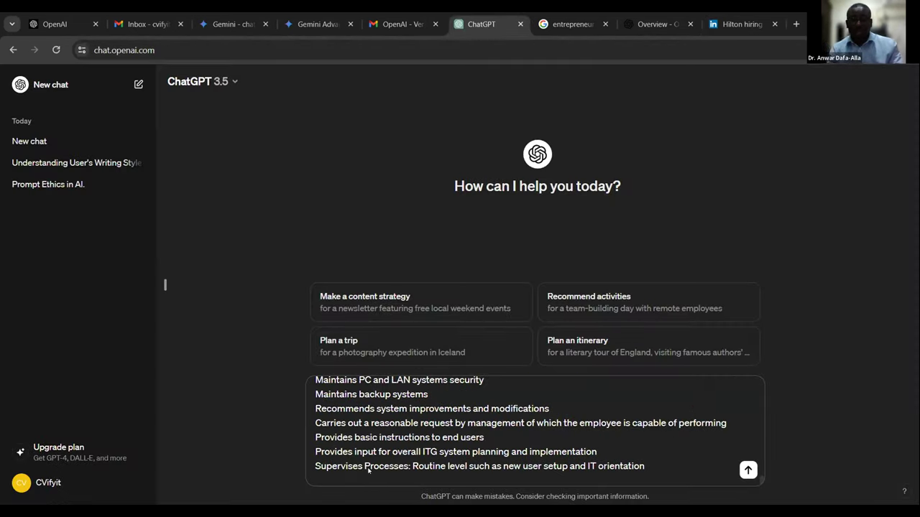
Step: Close the quotation, add "Don't advise, just give me the final version of the resume." and send the prompt
key(shift+Return)
text(Don't advise,)
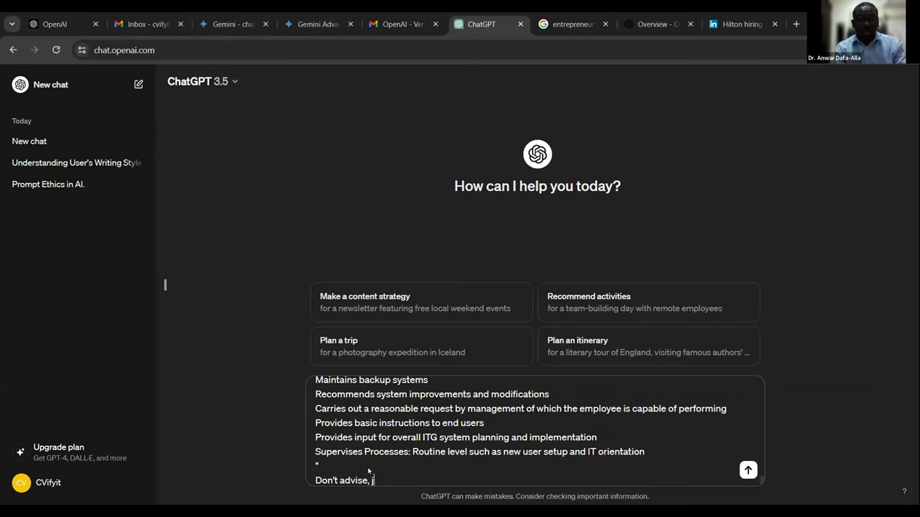
text( just give me the final version of the resume)
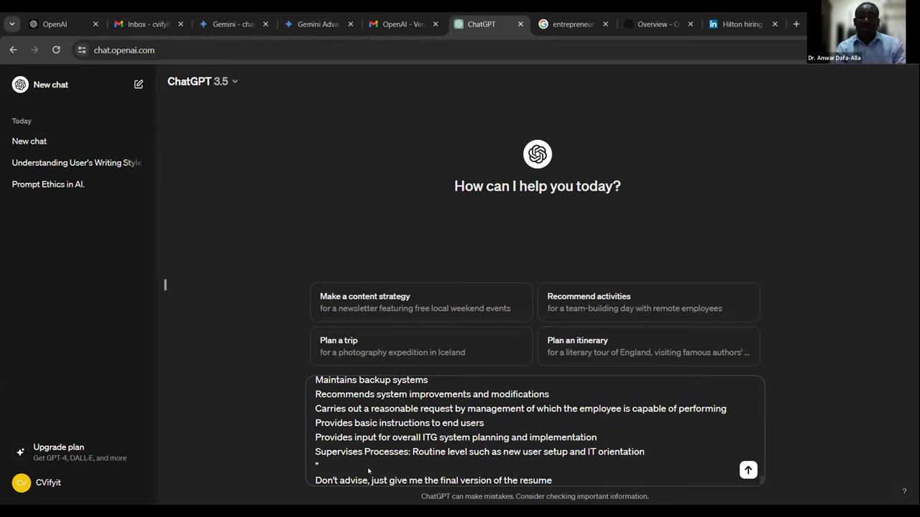
text(.)
key(Return)
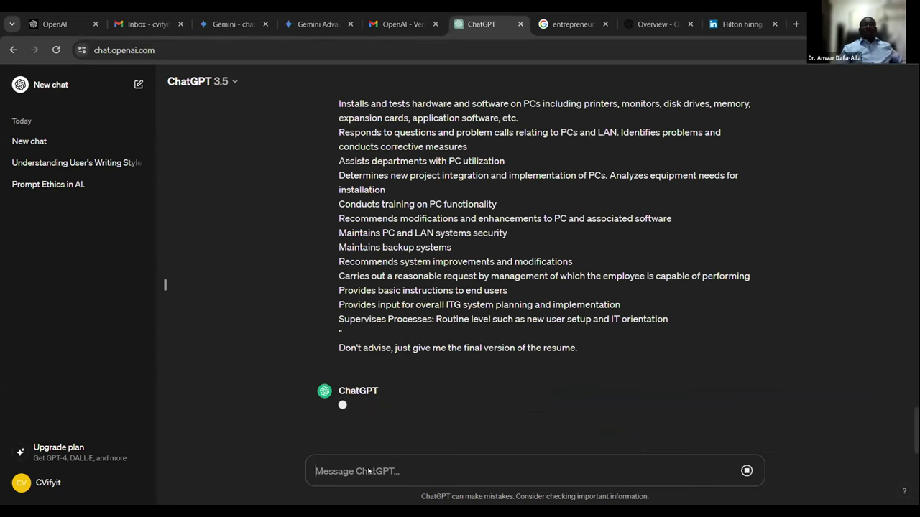
Step: Review the resume ChatGPT generated and check it against Hilton's IT Technician posting on LinkedIn
scroll(515, 359, down, 2)
scroll(515, 360, down, 15)
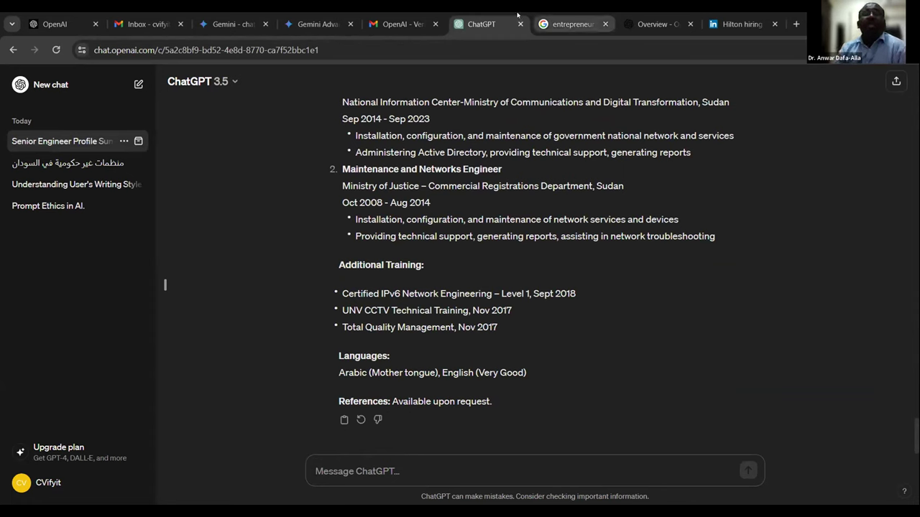
key(ctrl+9)
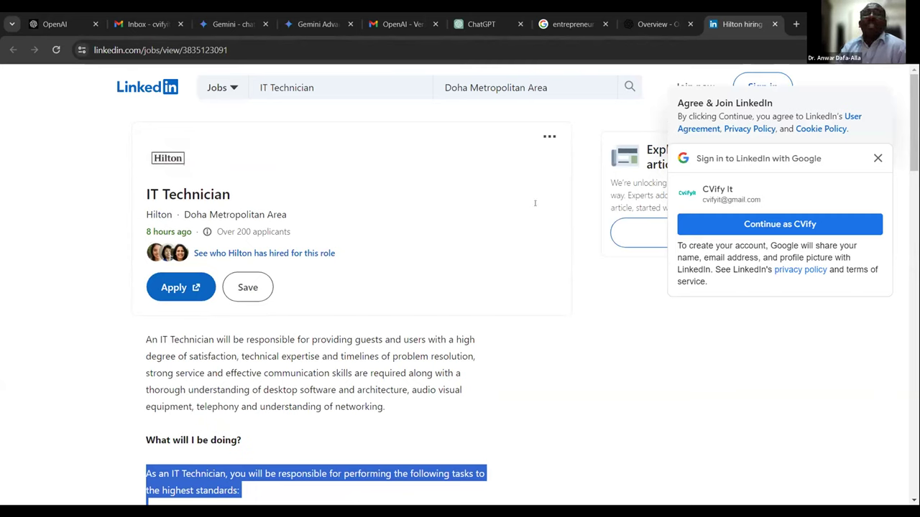
click(481, 18)
scroll(463, 269, up, 10)
scroll(463, 269, up, 3)
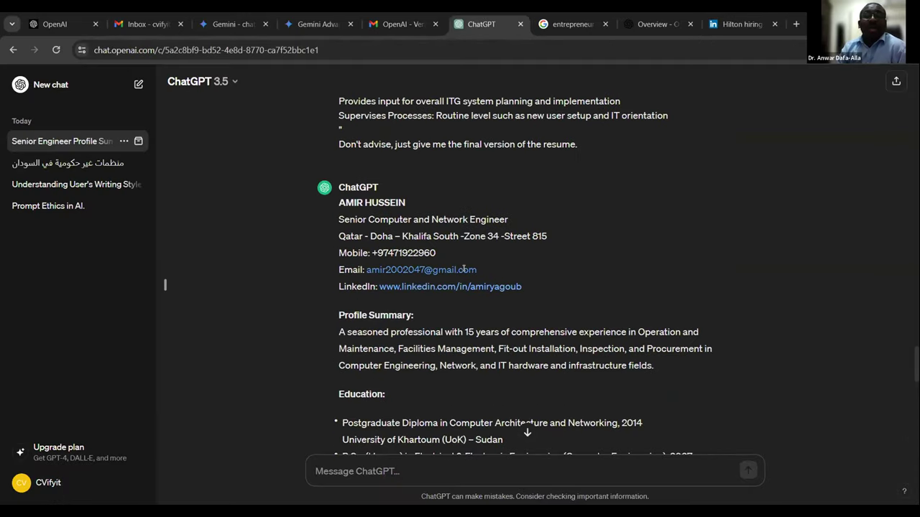
scroll(343, 261, up, 1)
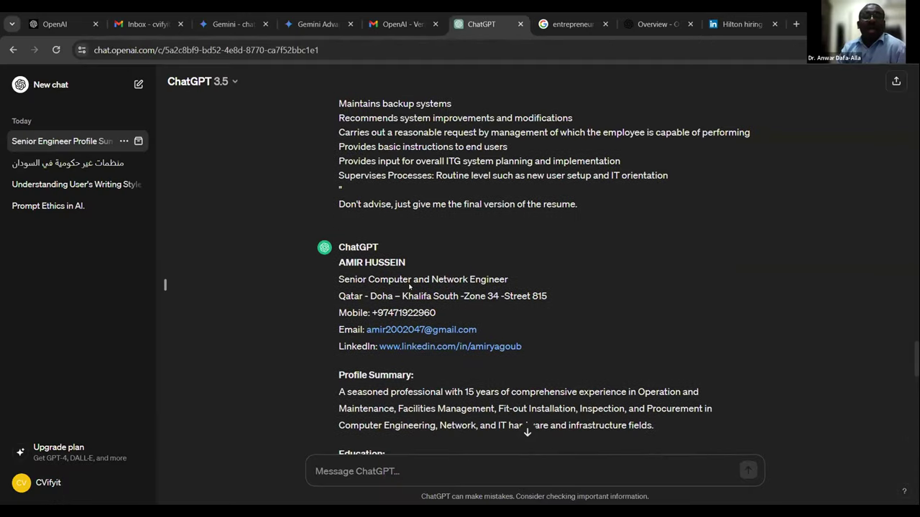
Step: Copy the generated resume's contact details and Profile Summary
drag(341, 263, 661, 368)
scroll(547, 348, down, 1)
right_click(376, 216)
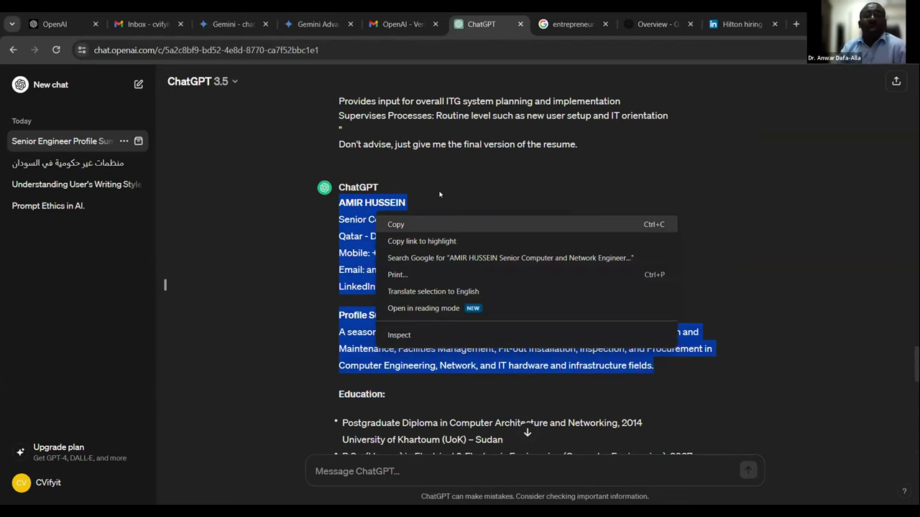
click(396, 224)
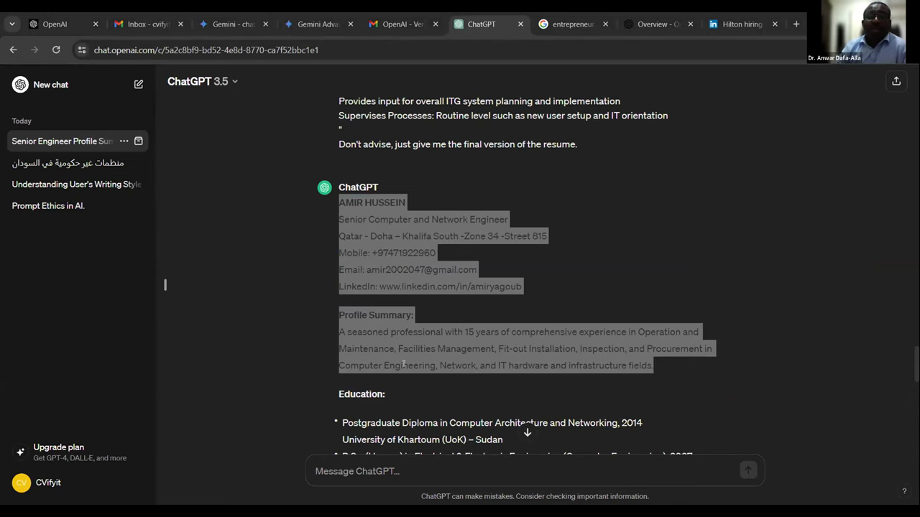
Step: Copy the Education and Courses sections of the generated resume
click(340, 383)
scroll(340, 383, down, 2)
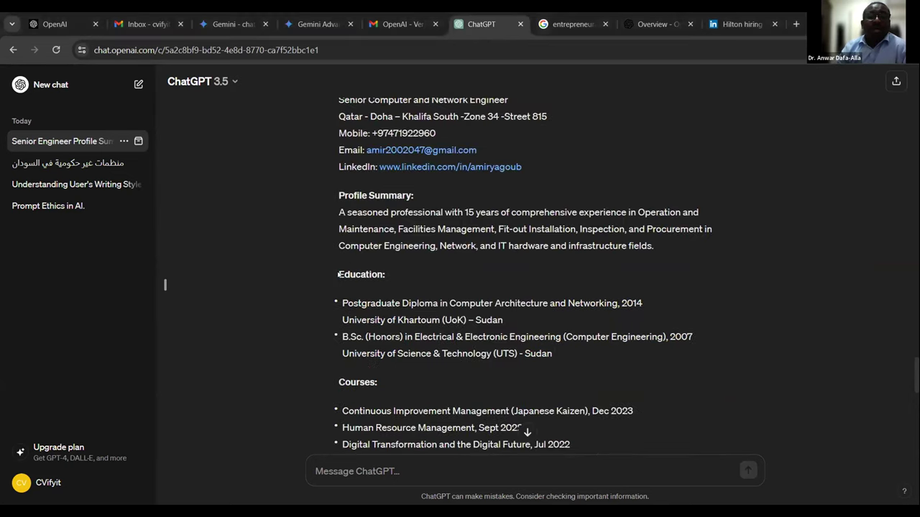
drag(341, 274, 338, 151)
scroll(475, 343, down, 3)
click(511, 356)
scroll(397, 306, up, 1)
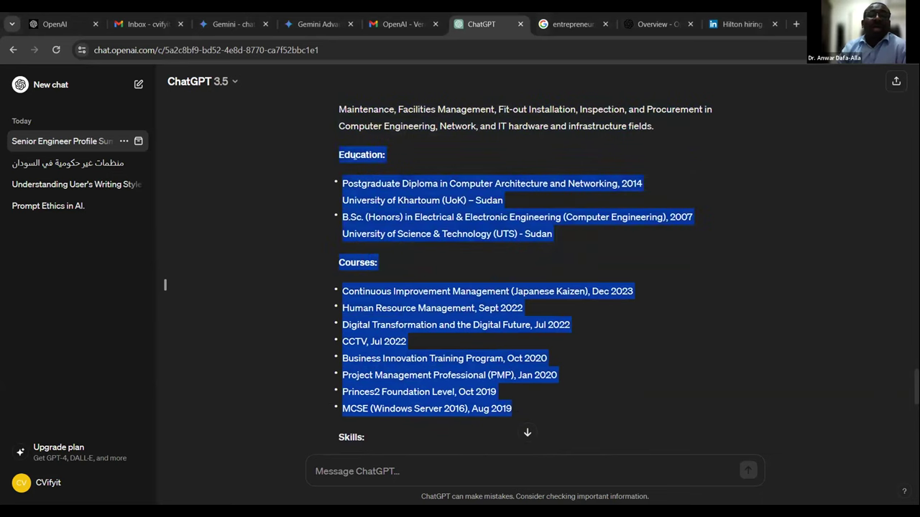
right_click(353, 154)
click(373, 167)
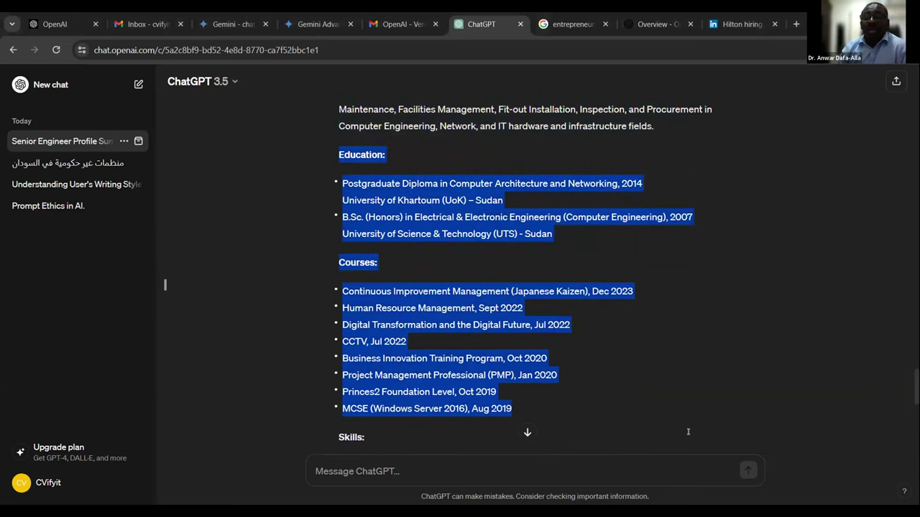
key(alt+Tab)
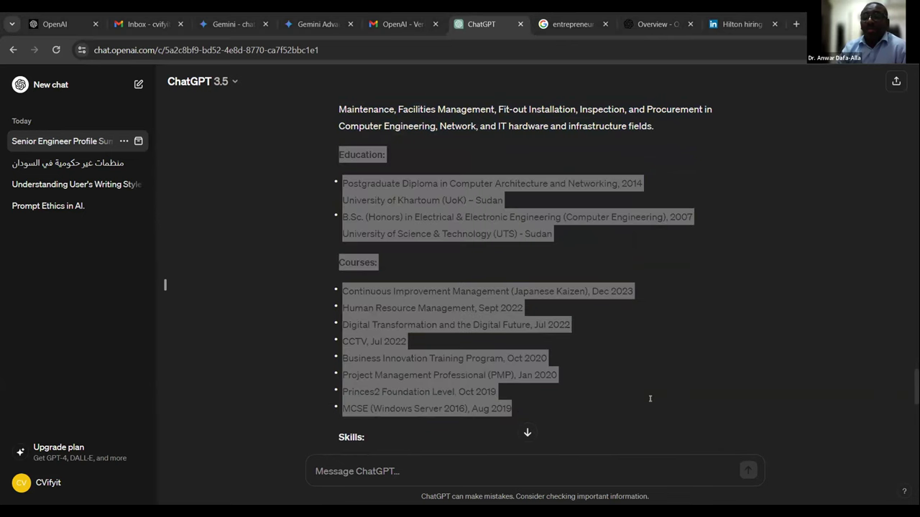
Step: Copy the generated resume's Skills and Work Experience sections
scroll(325, 200, down, 3)
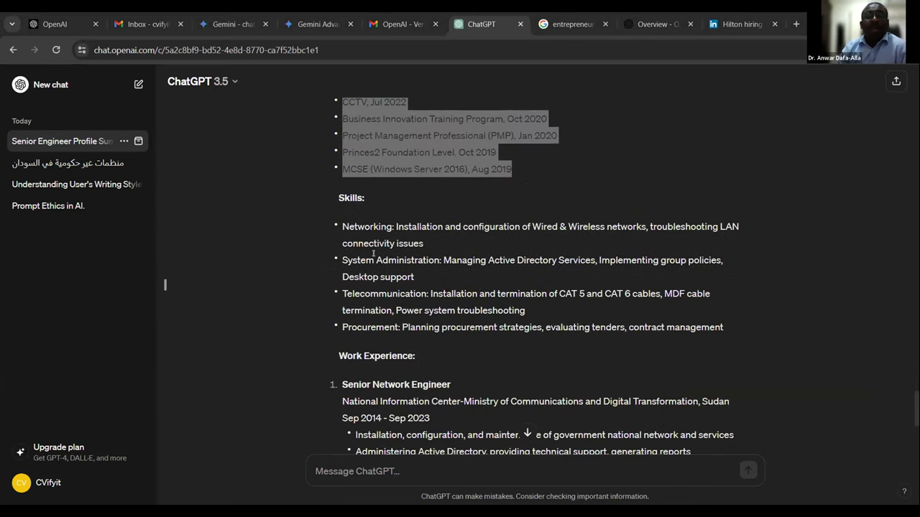
click(326, 200)
drag(335, 191, 330, 319)
scroll(419, 267, down, 2)
scroll(420, 264, down, 2)
right_click(419, 295)
click(419, 295)
key(alt+Tab)
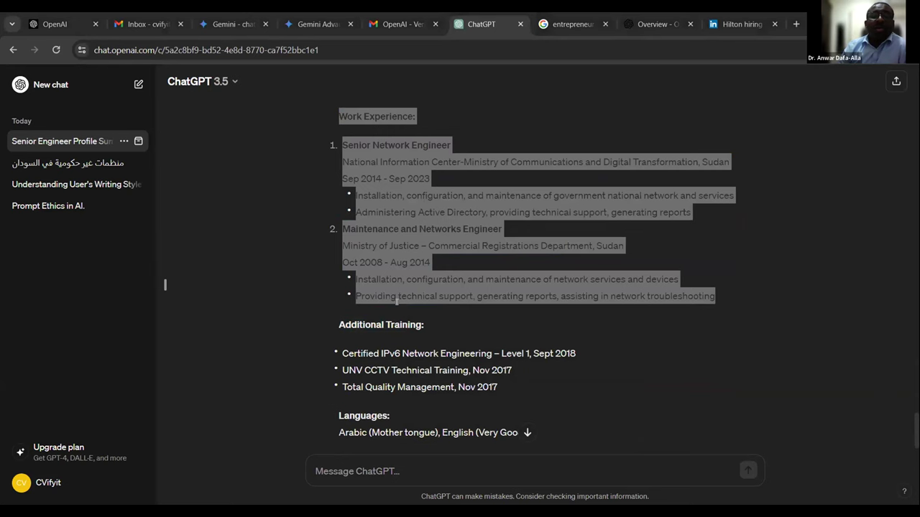
Step: Highlight the Skills section through the Senior Network Engineer entry to examine it, and clear the selection
click(397, 302)
scroll(335, 191, up, 3)
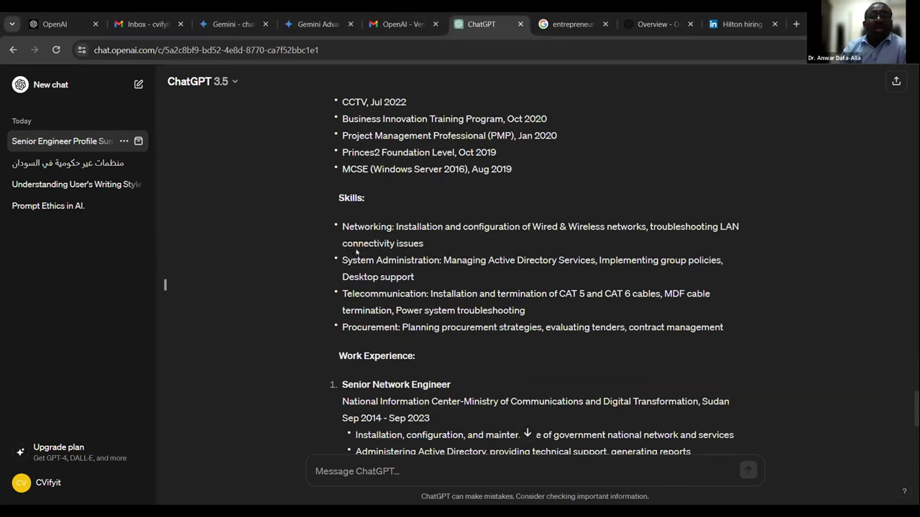
drag(335, 191, 331, 407)
scroll(431, 404, down, 1)
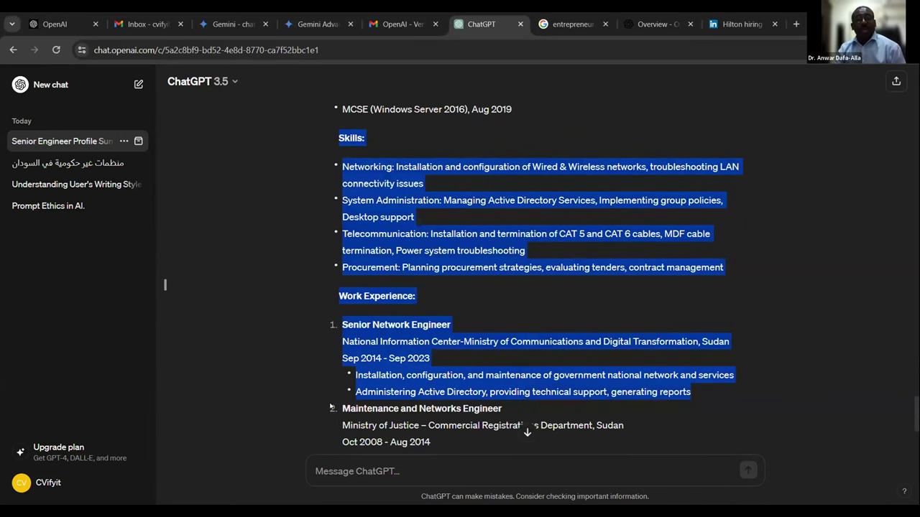
click(380, 352)
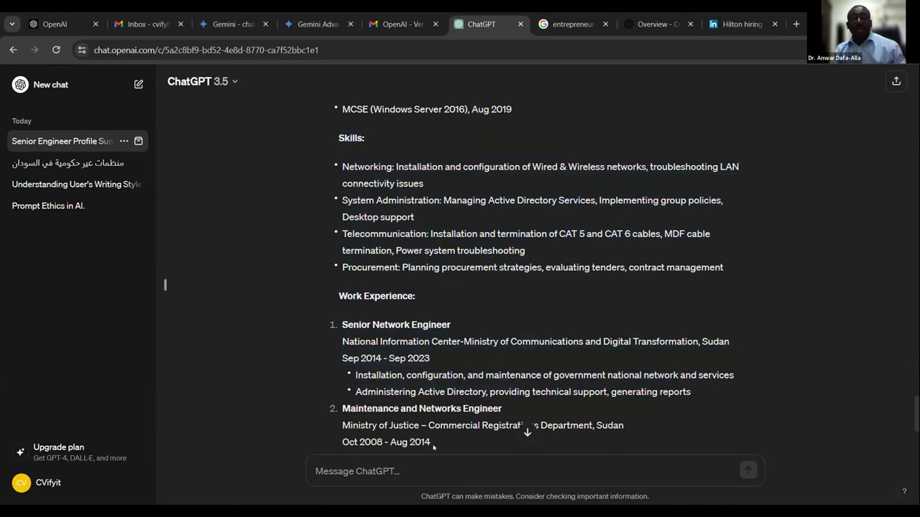
Step: Highlight the generated resume from Skills through References in two passes to examine it, and clear the selection
drag(337, 137, 537, 407)
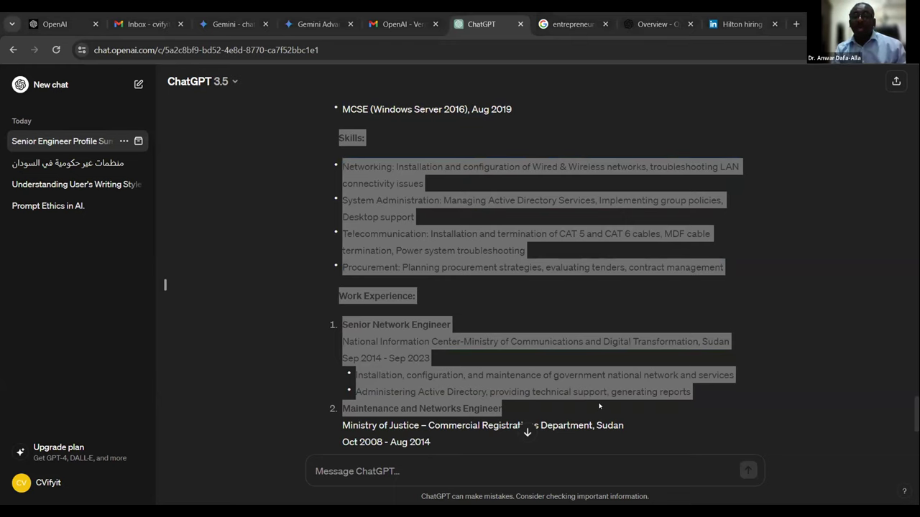
scroll(413, 272, down, 3)
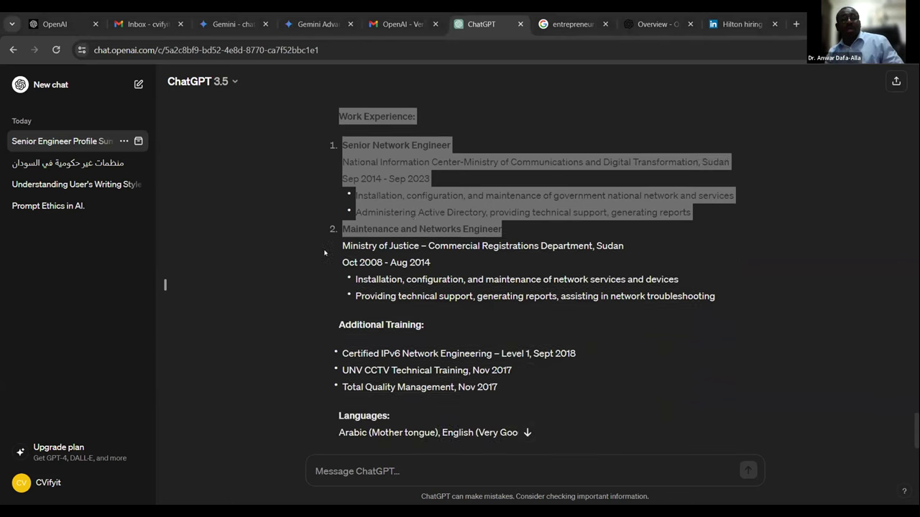
click(339, 230)
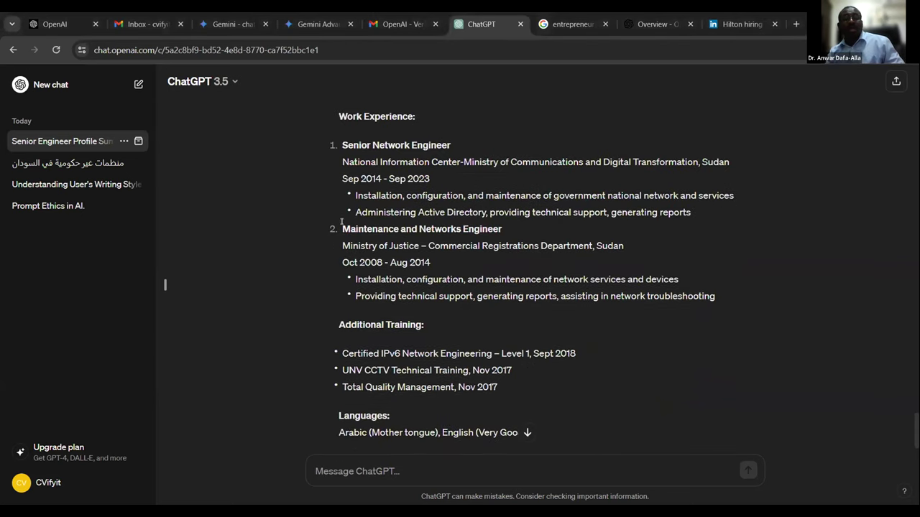
drag(341, 222, 516, 392)
scroll(468, 295, down, 1)
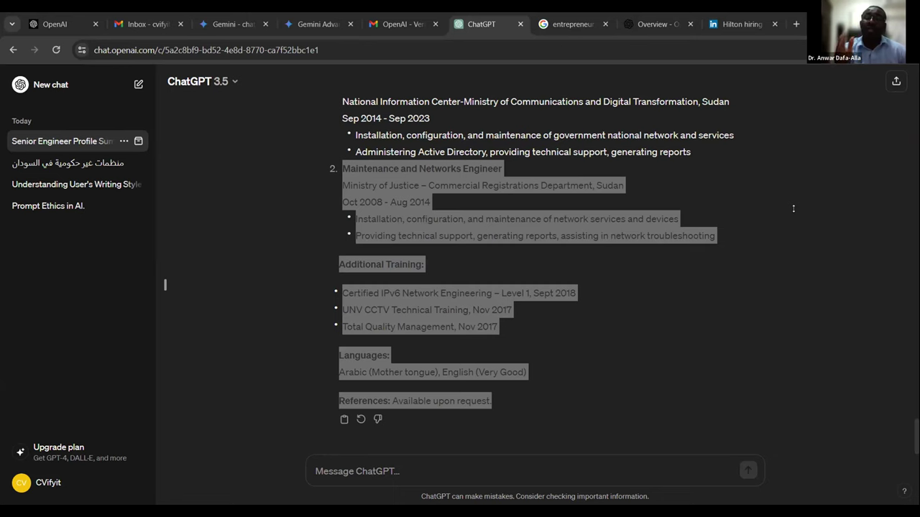
click(340, 335)
Step: Compare the generated resume with the IT Technician job description and the original CV text in the submitted prompt
scroll(340, 336, up, 15)
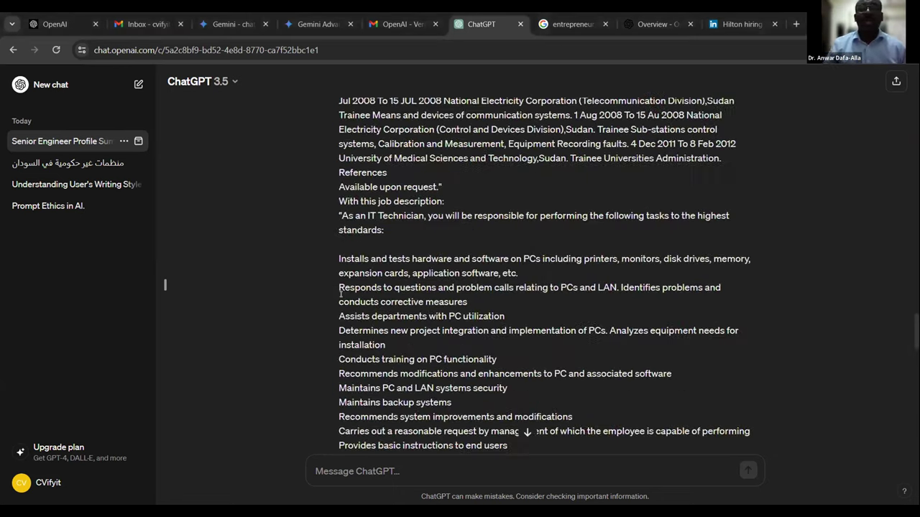
click(527, 431)
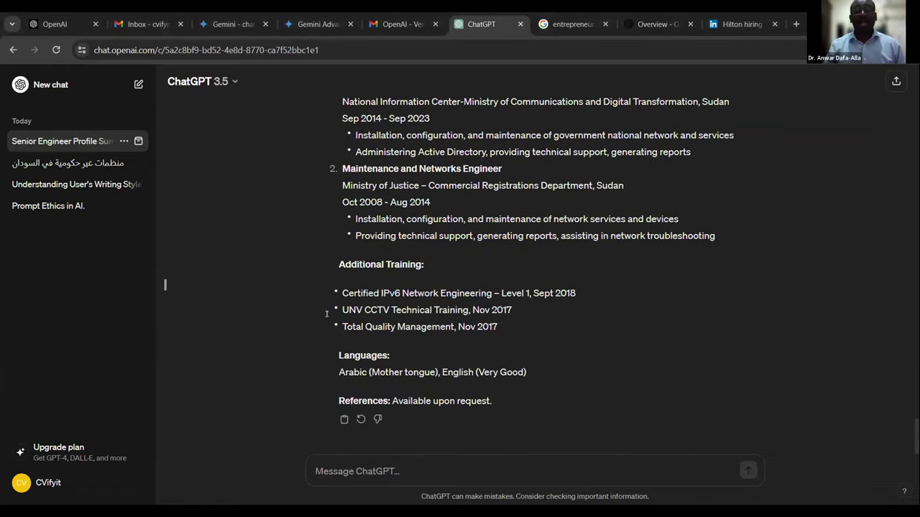
scroll(416, 317, up, 6)
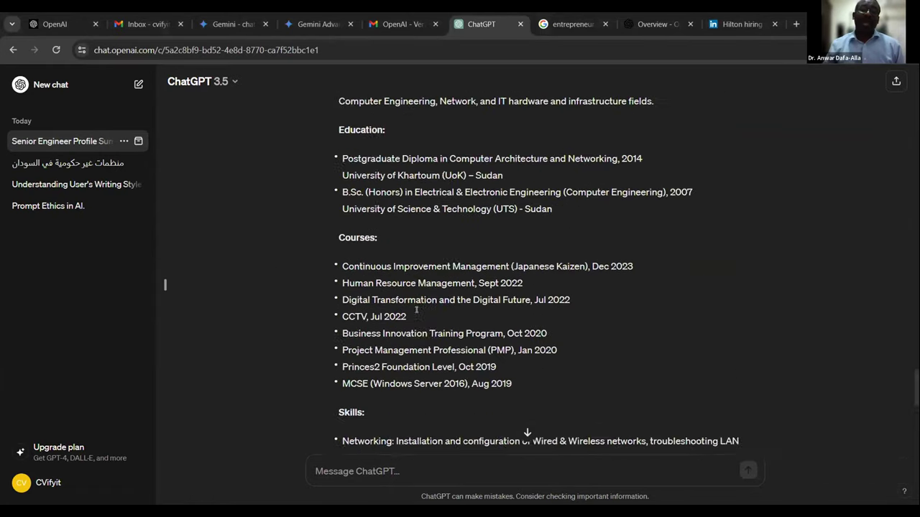
scroll(418, 309, up, 10)
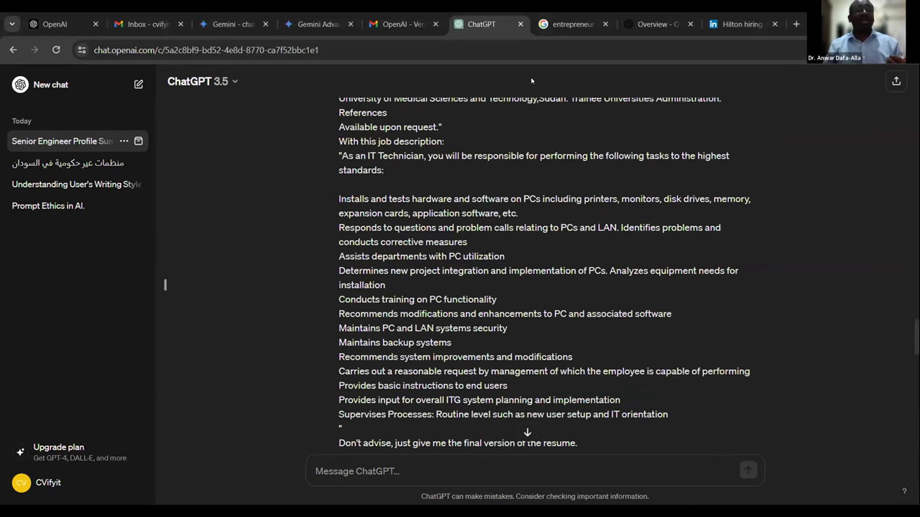
scroll(416, 203, up, 5)
scroll(416, 203, up, 5)
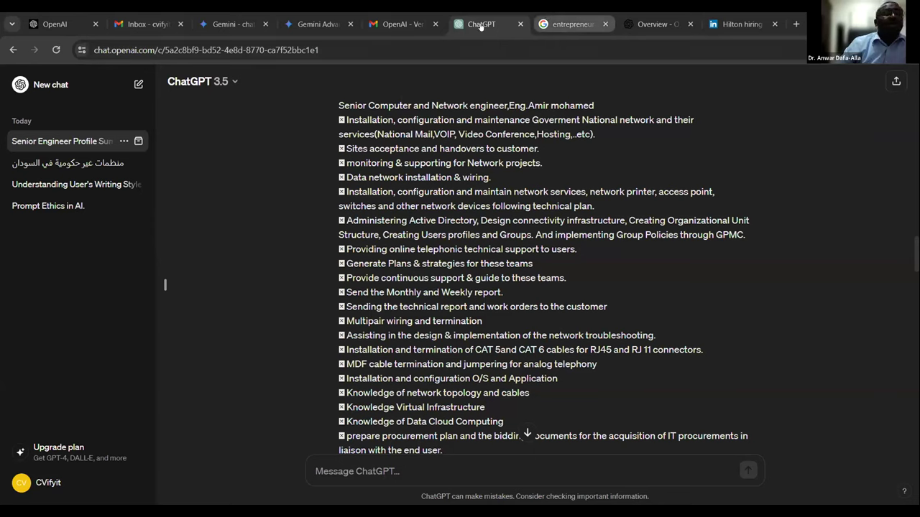
Step: Open the Arabic Sudan NGOs chat and begin a message: "Act as a professional creative writer, and criticize above article.", correcting the spelling of "criticize"
click(71, 162)
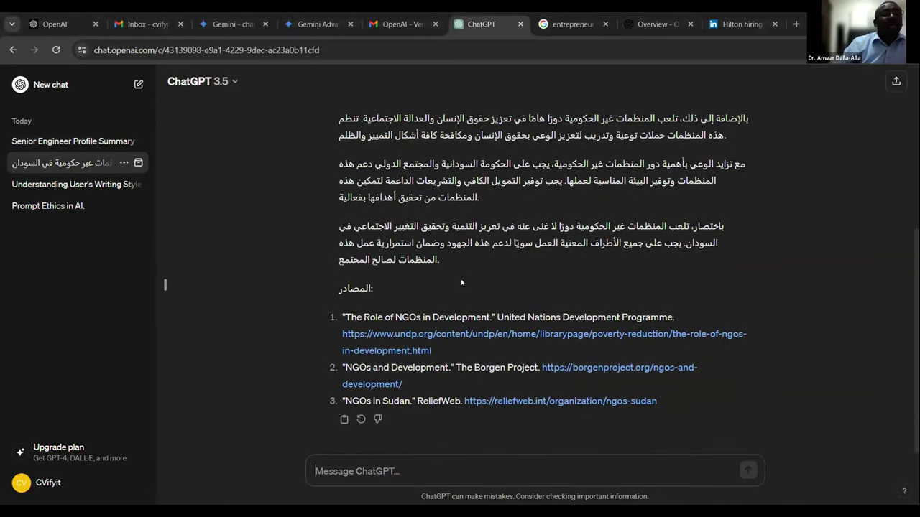
scroll(440, 338, up, 2)
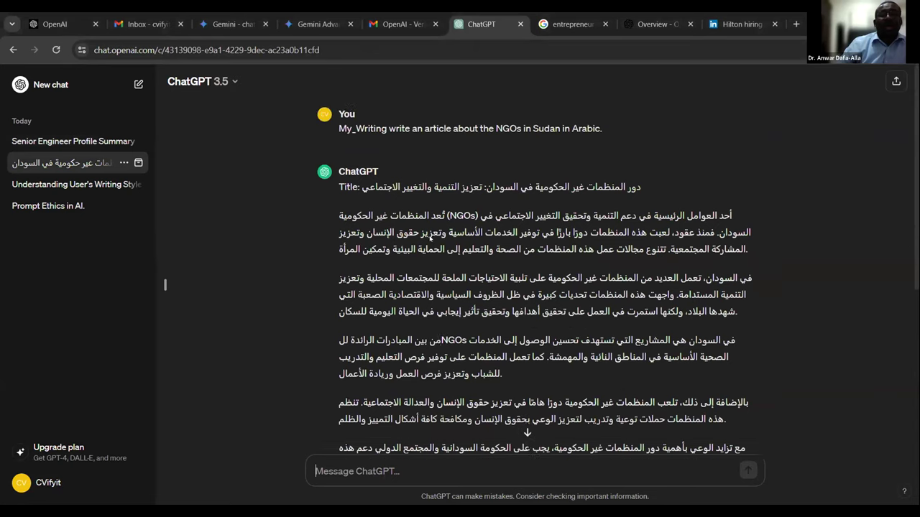
click(394, 472)
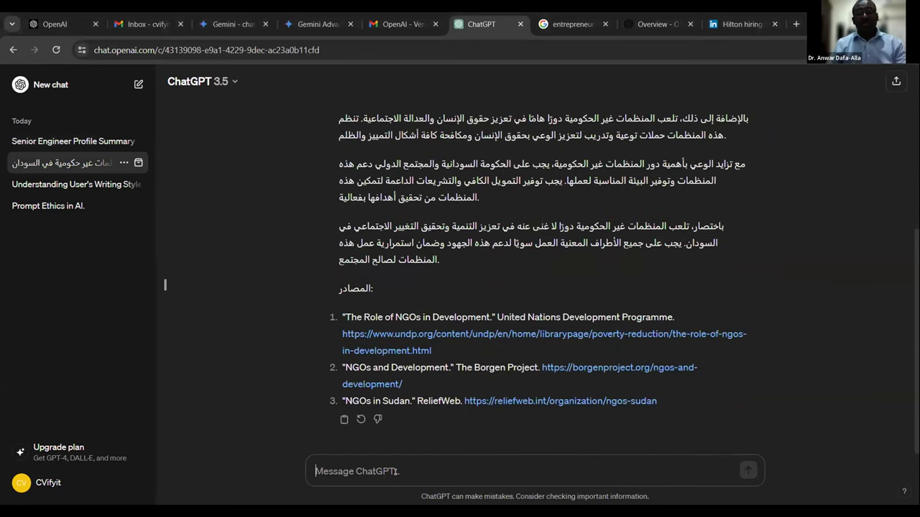
text(Act as a creativ)
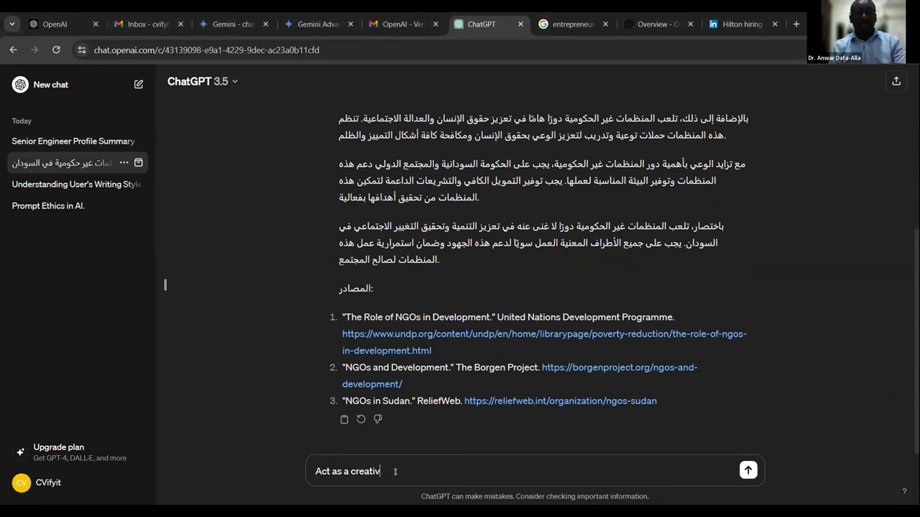
text(e writer)
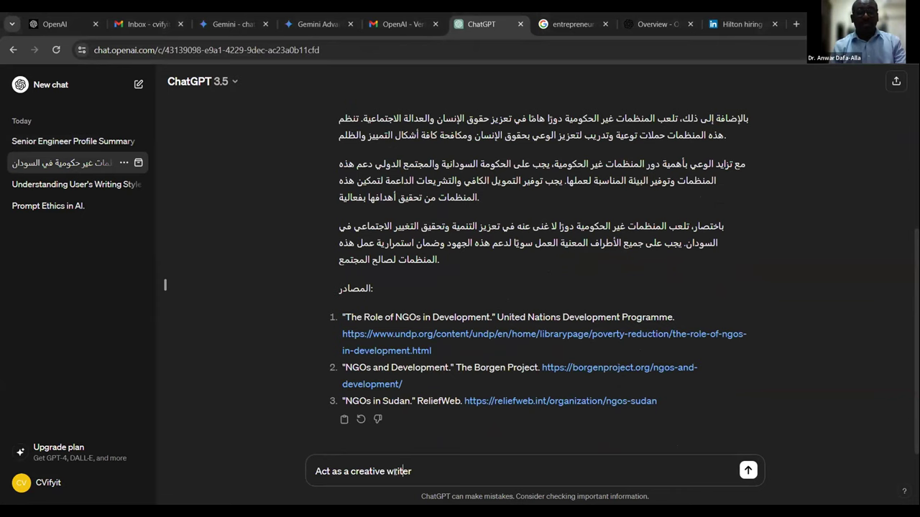
text(professional )
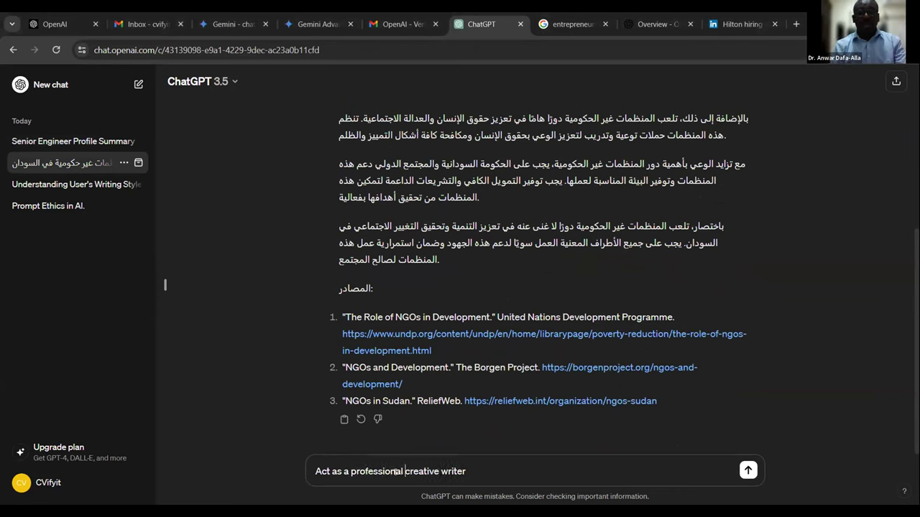
text( and critisize)
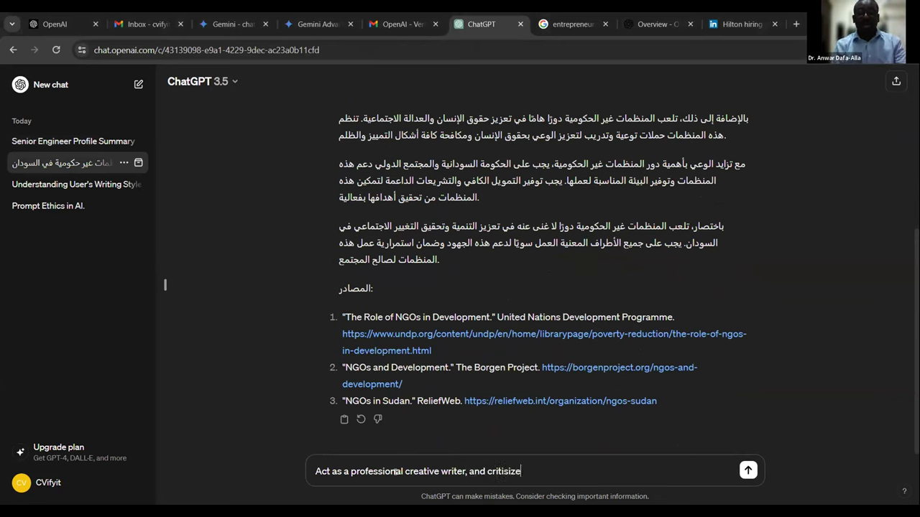
right_click(503, 471)
click(530, 268)
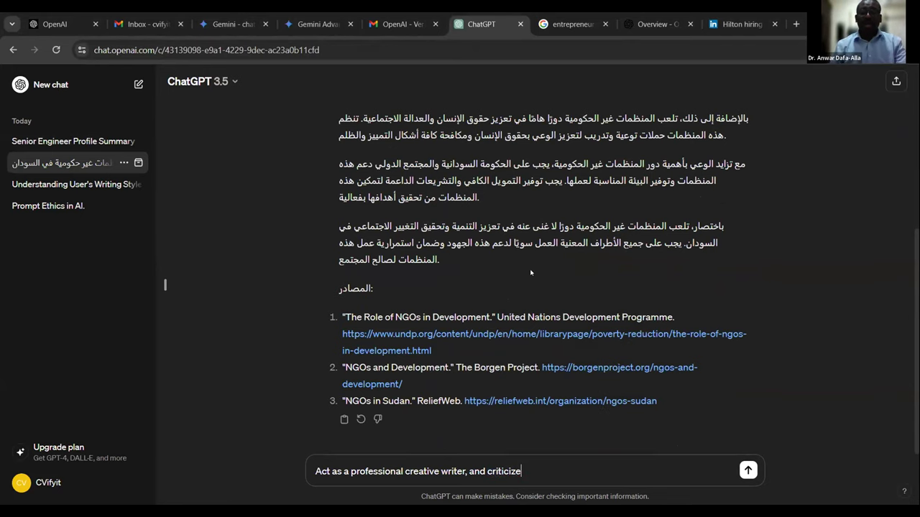
text(abov)
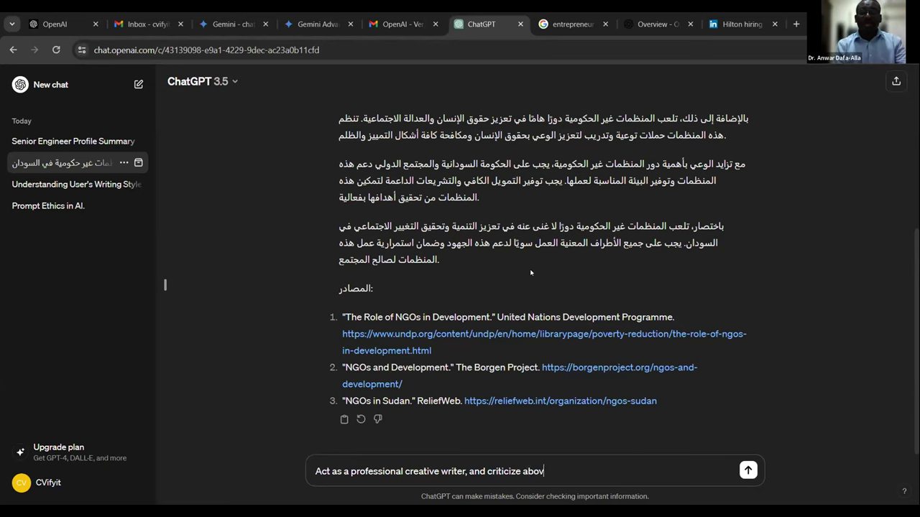
text(e article. Then)
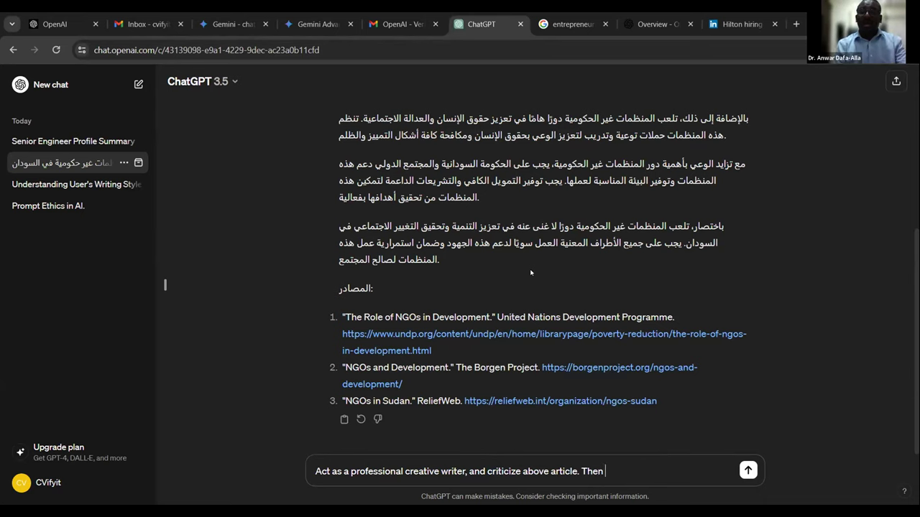
Step: Continue the message with the request "Then give me another version that may make my 10 years old daughter happy"
text( give me another version that)
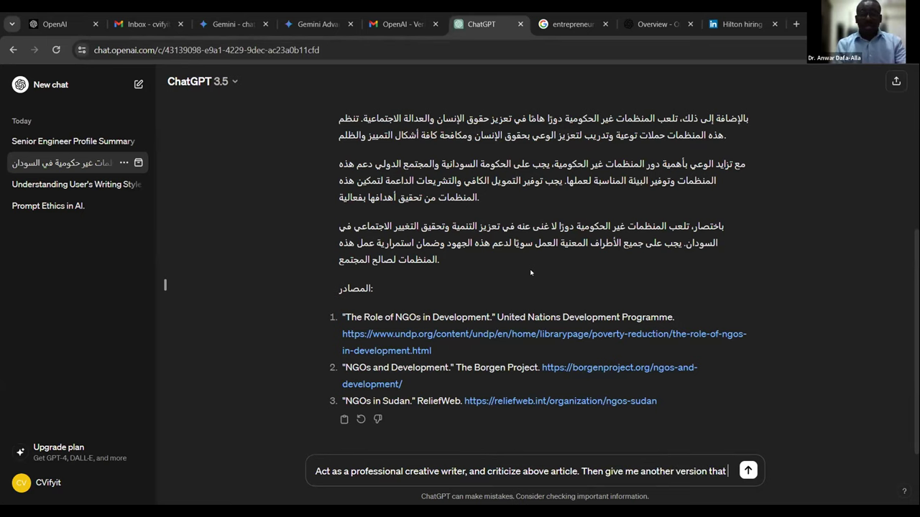
text( may )
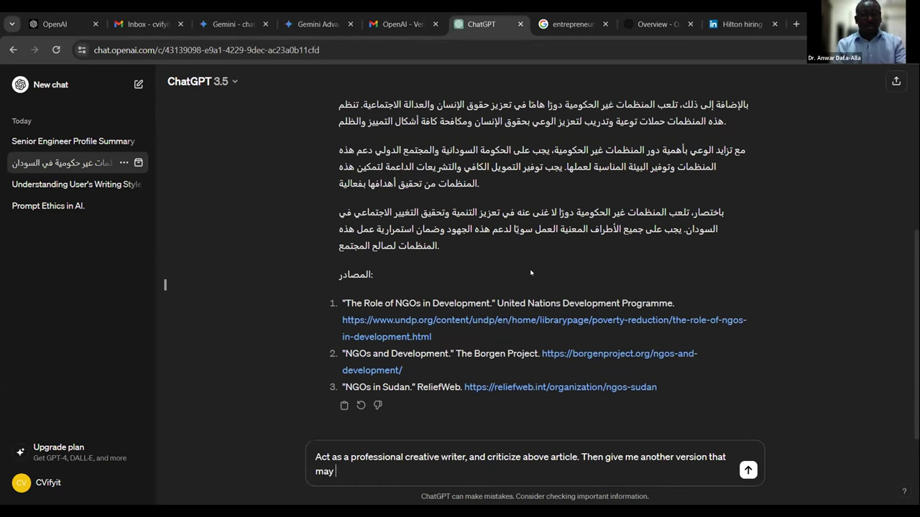
text(sa make my )
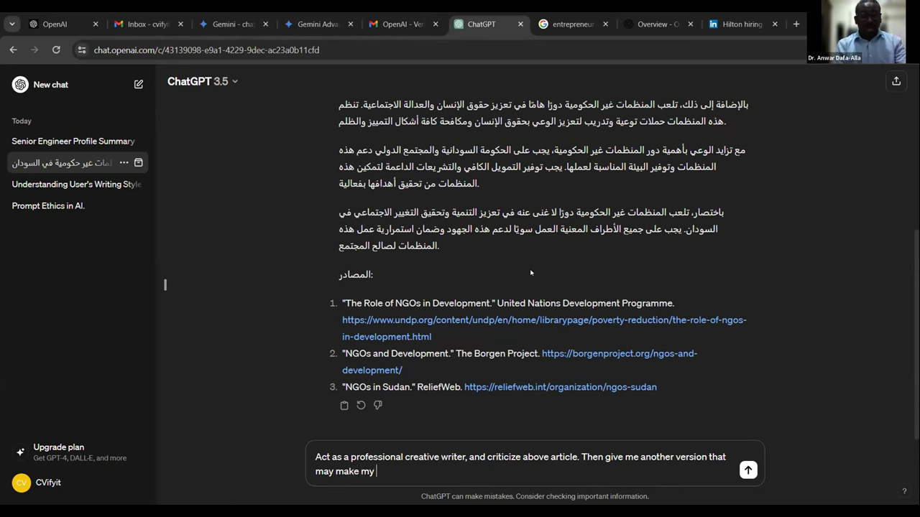
text(10 years ol)
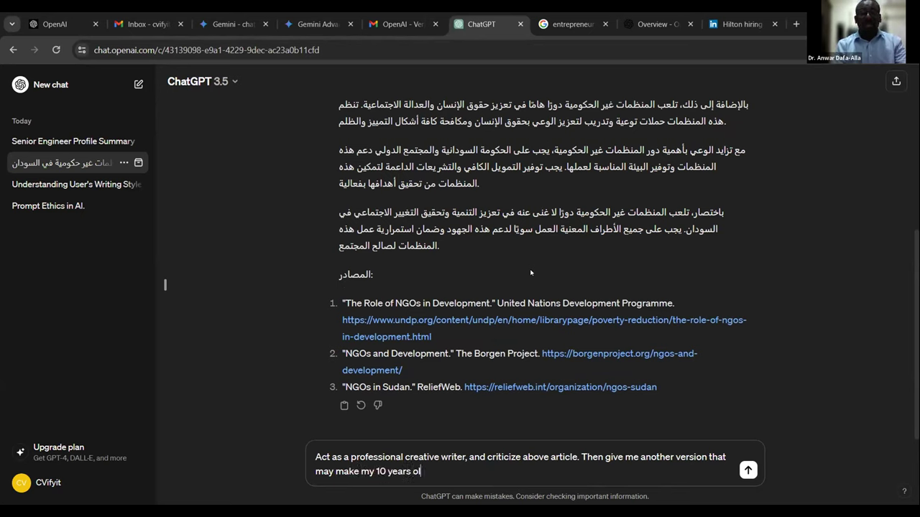
text(s daught)
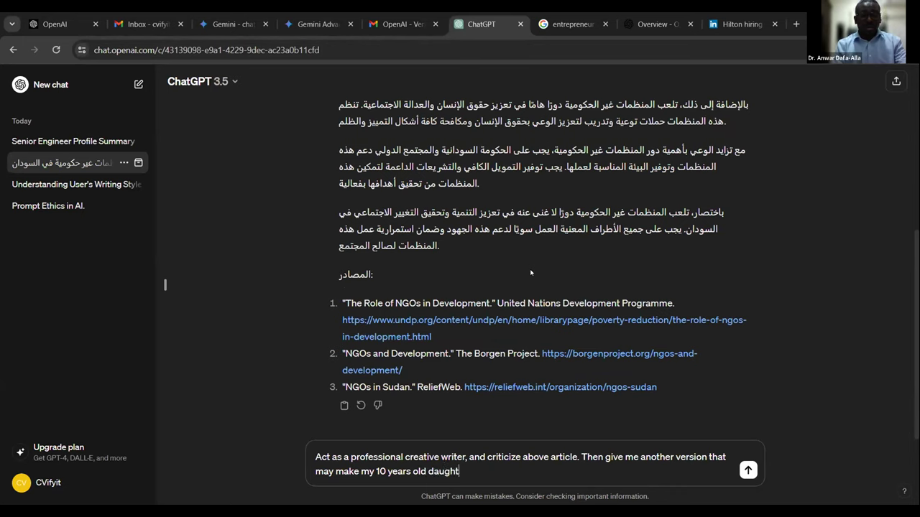
text(er happy)
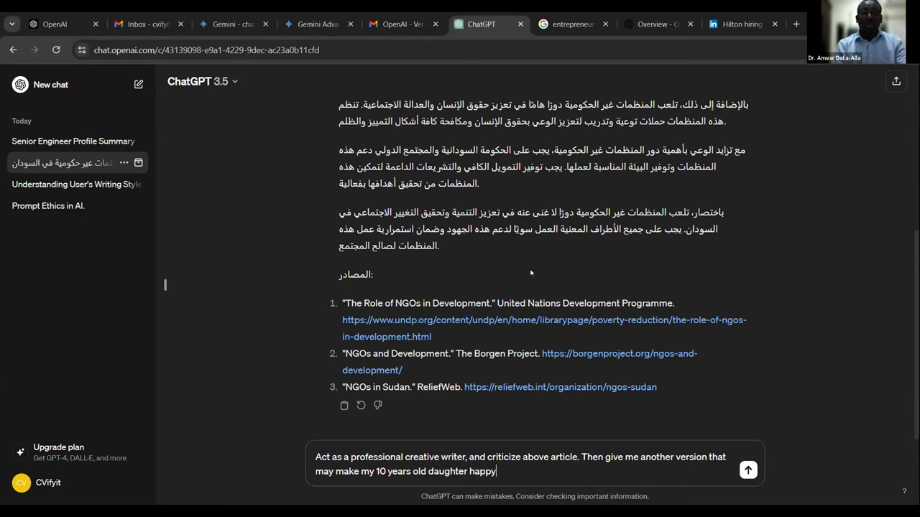
Step: Add the sentence "Also create a poem from the article." to the message, correcting the spelling of "poem"
text(. Also)
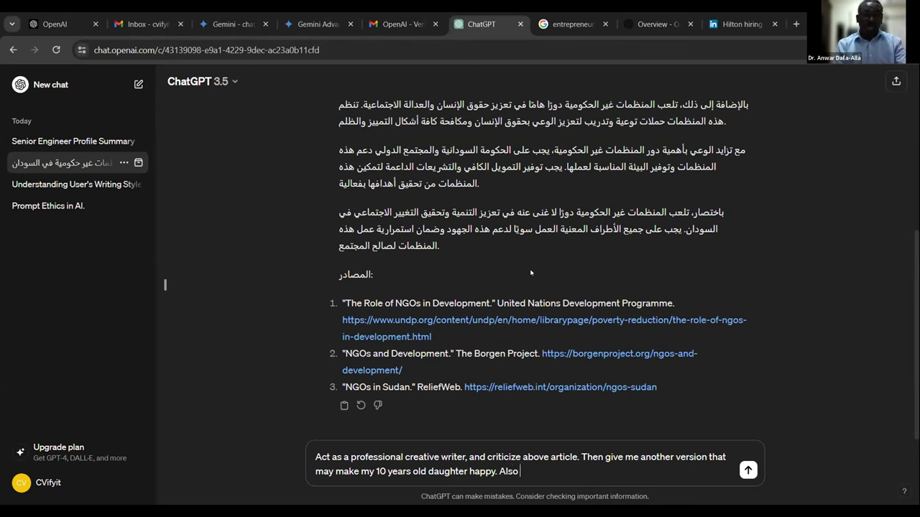
text( create)
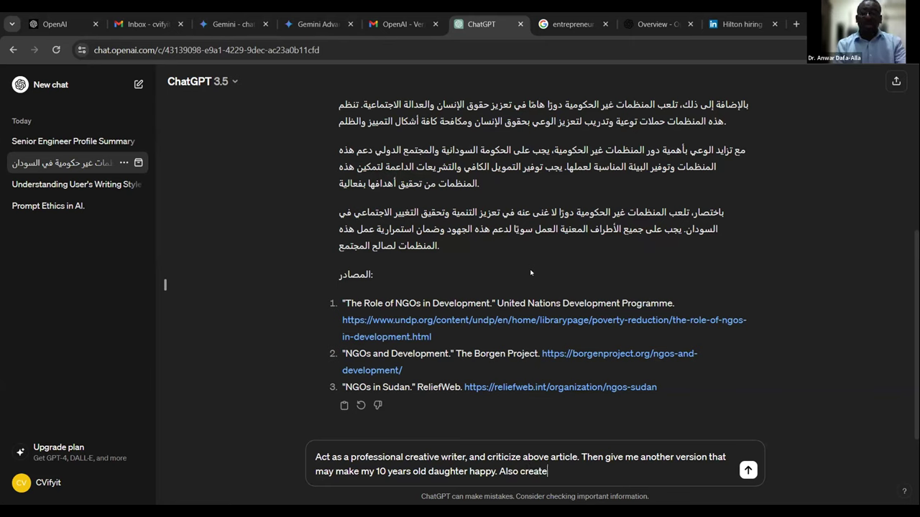
text( a peom of o)
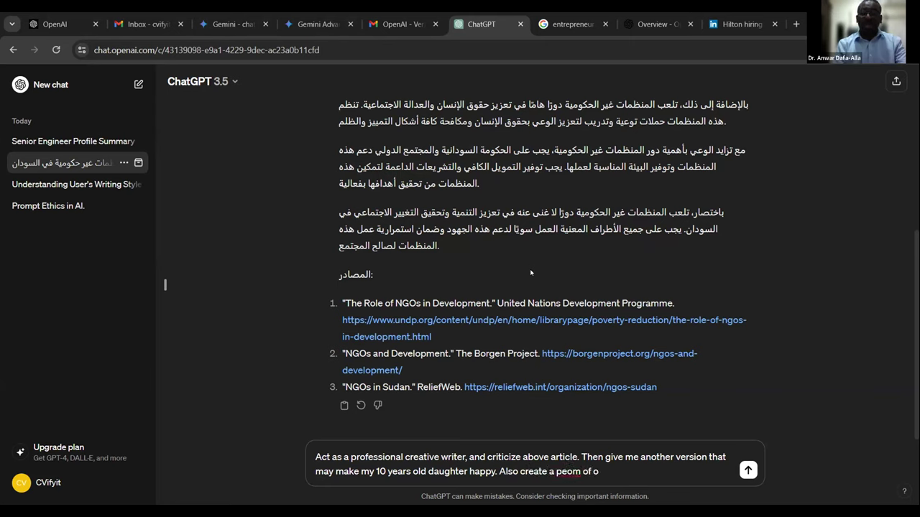
text(f)
key(BackSpace)
key(BackSpace)
text(from the ar)
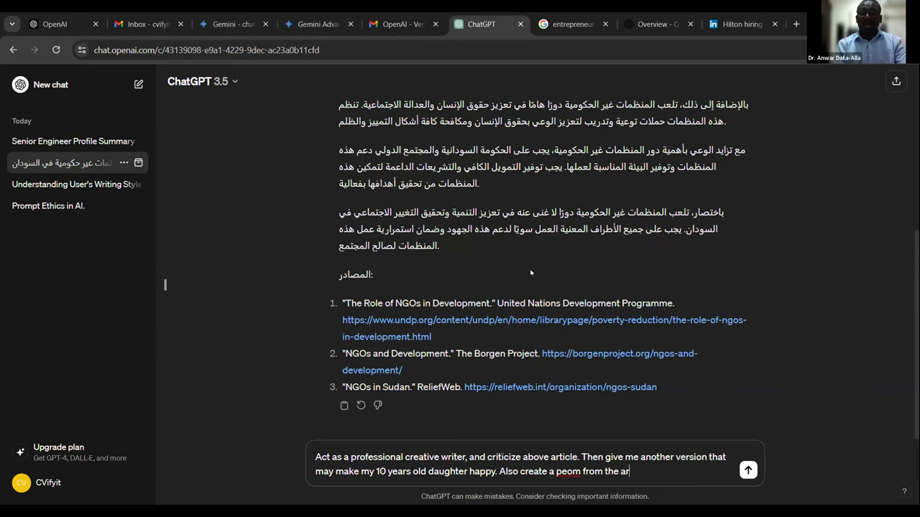
text(ticle.)
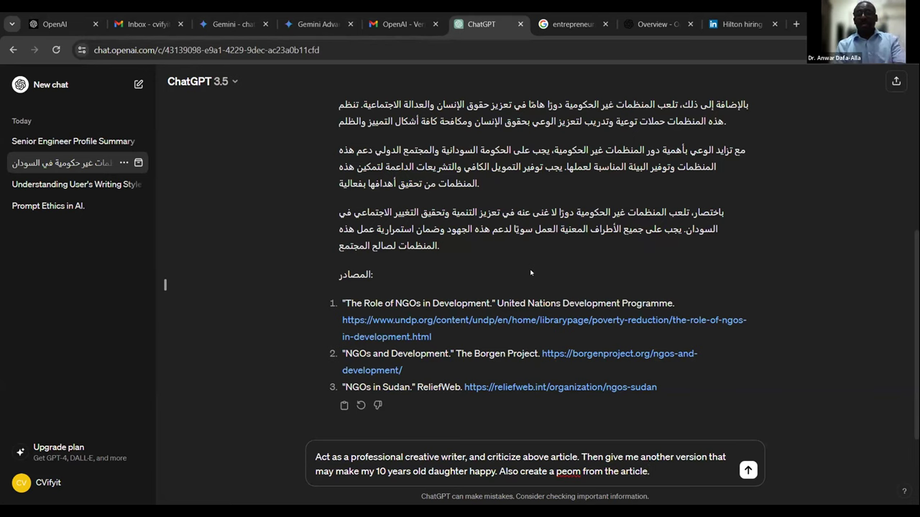
right_click(558, 471)
click(582, 267)
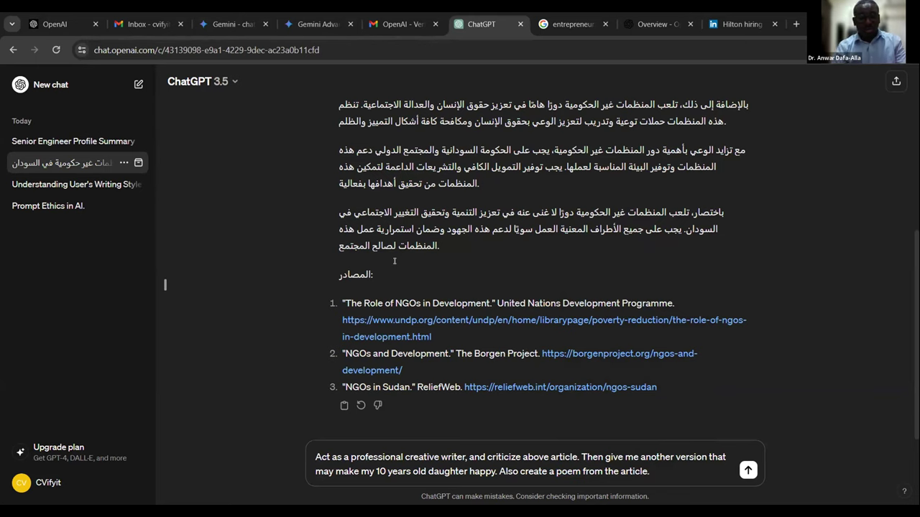
Step: End the message with "In Arabic.", send it, and review the rewritten article and poem in the reply
text(In Arabic)
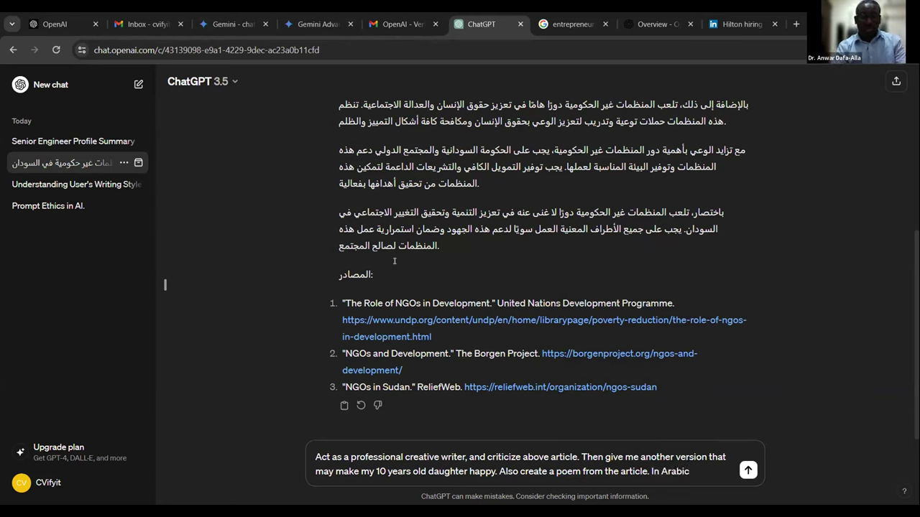
text(.)
key(Return)
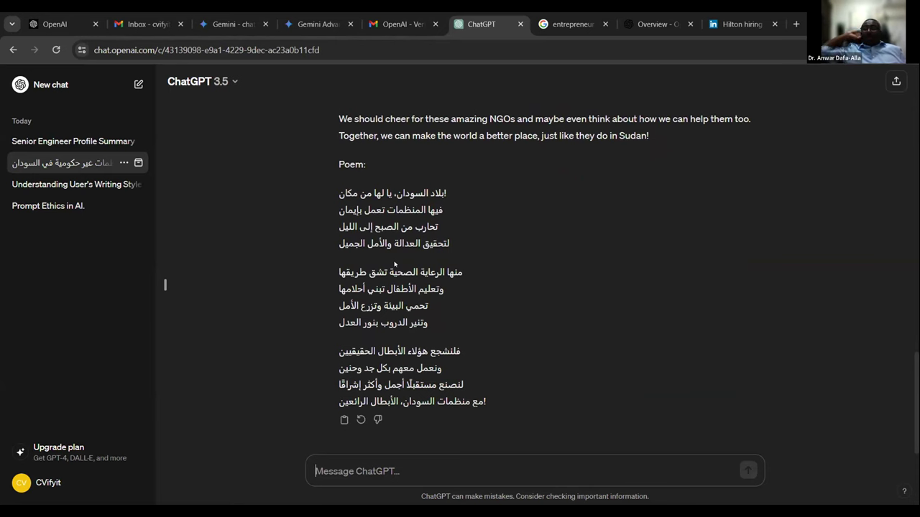
scroll(433, 345, up, 1)
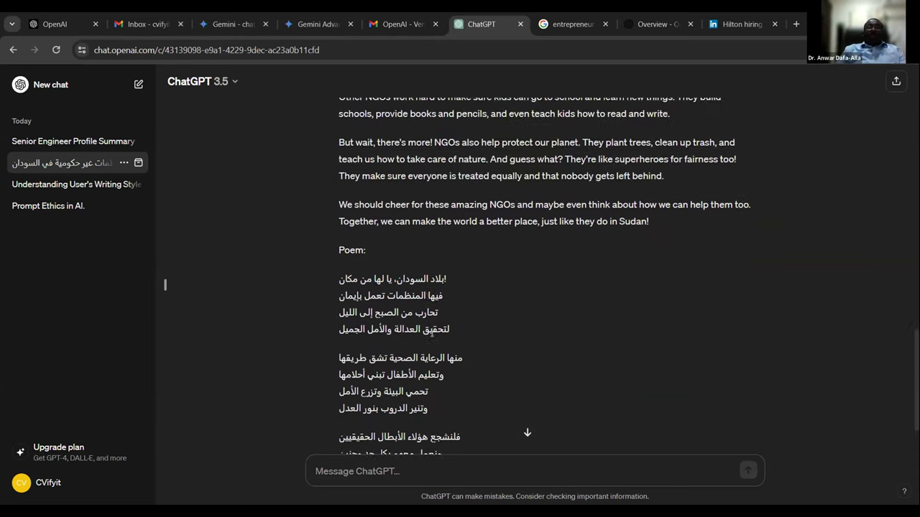
scroll(433, 345, up, 3)
scroll(428, 330, down, 4)
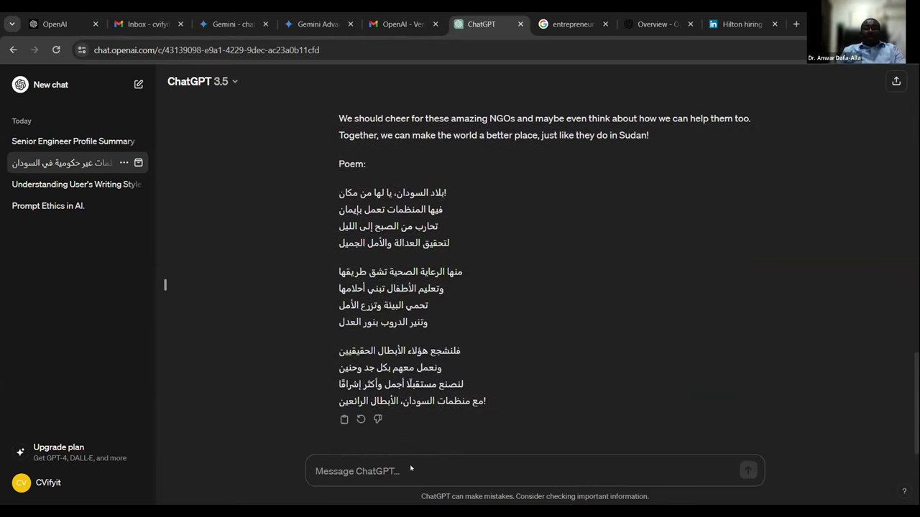
Step: Send the follow-up message "write the new article also." in the Arabic Sudan NGOs chat
text(write the n)
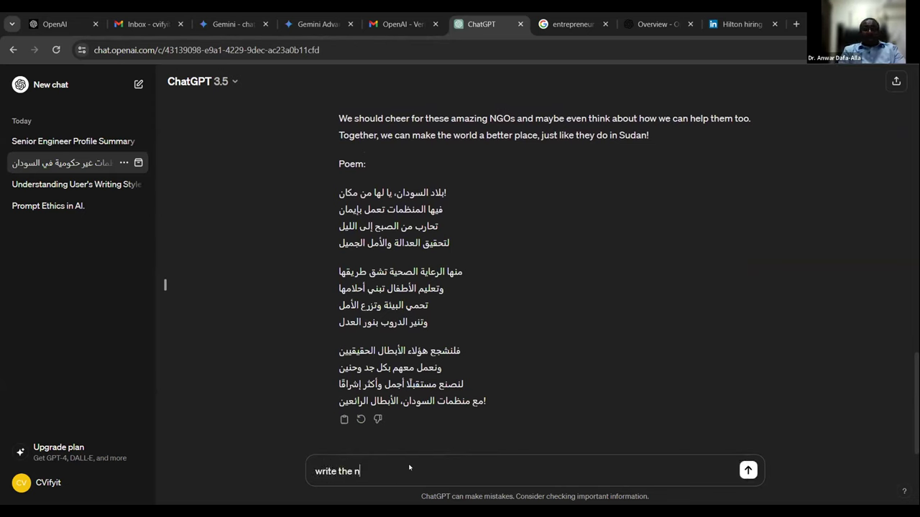
text(ew artc)
text(cle also.)
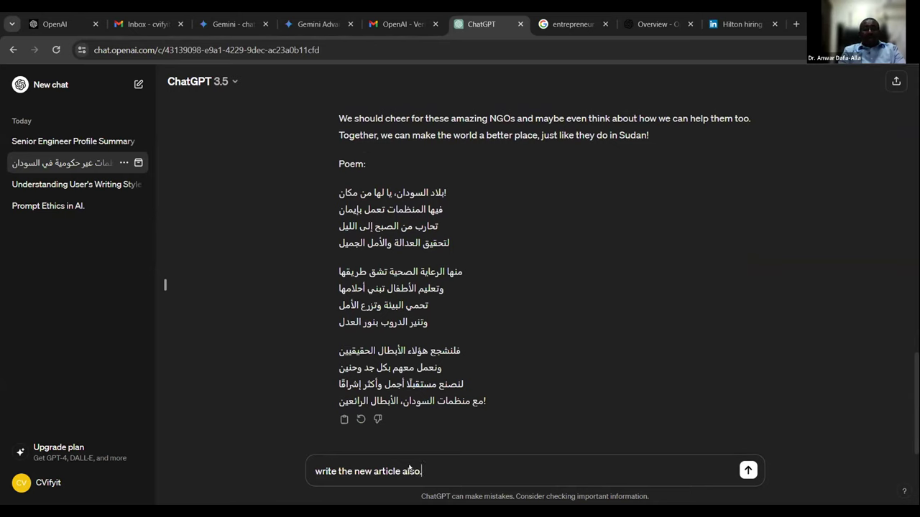
key(Return)
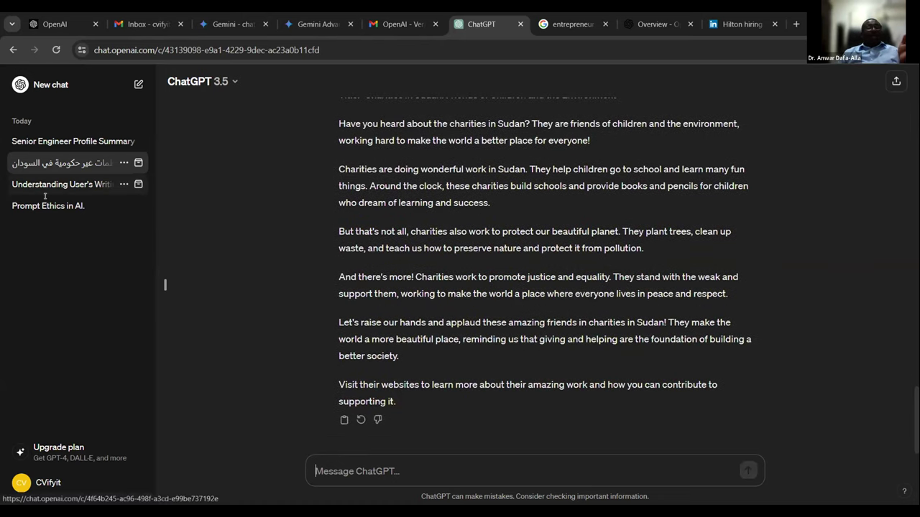
Step: Return to the Senior Engineer Profile Summary chat, find the generated resume's contact details, and open its LinkedIn profile link
click(65, 141)
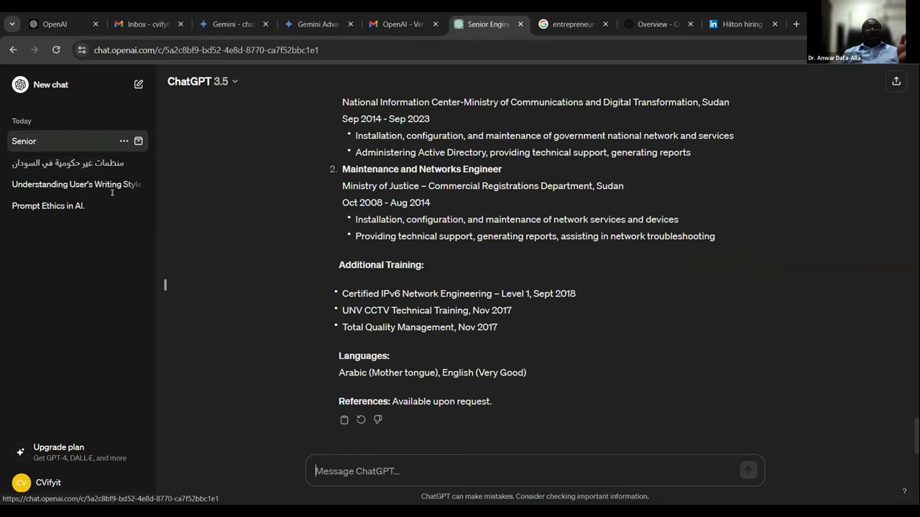
scroll(454, 278, up, 15)
scroll(417, 226, down, 8)
scroll(418, 225, up, 20)
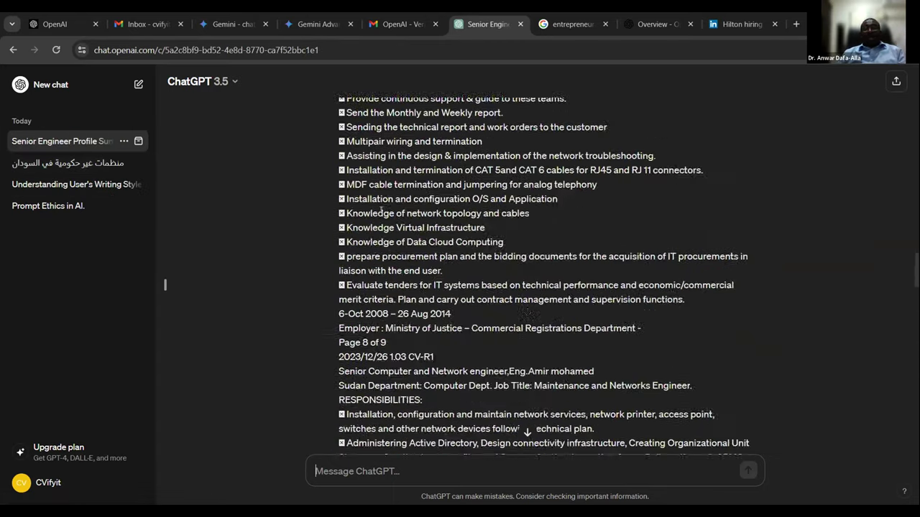
scroll(397, 248, down, 10)
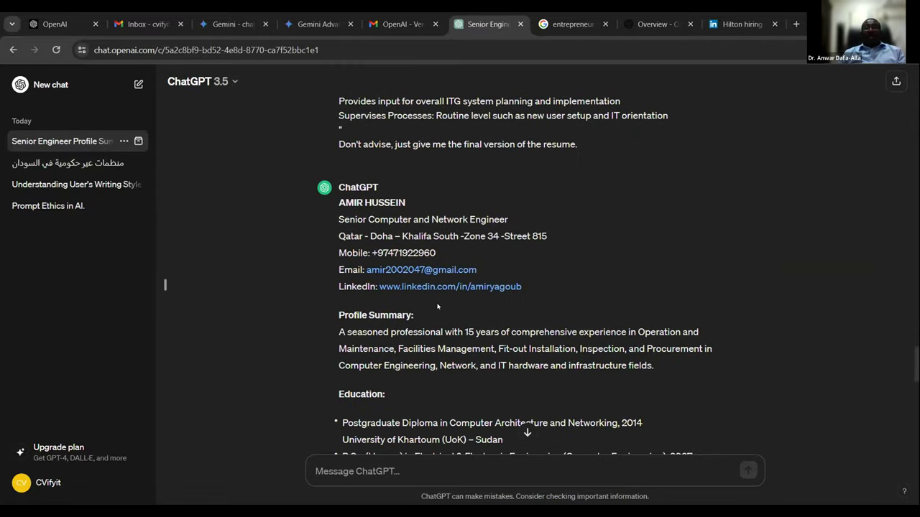
click(440, 286)
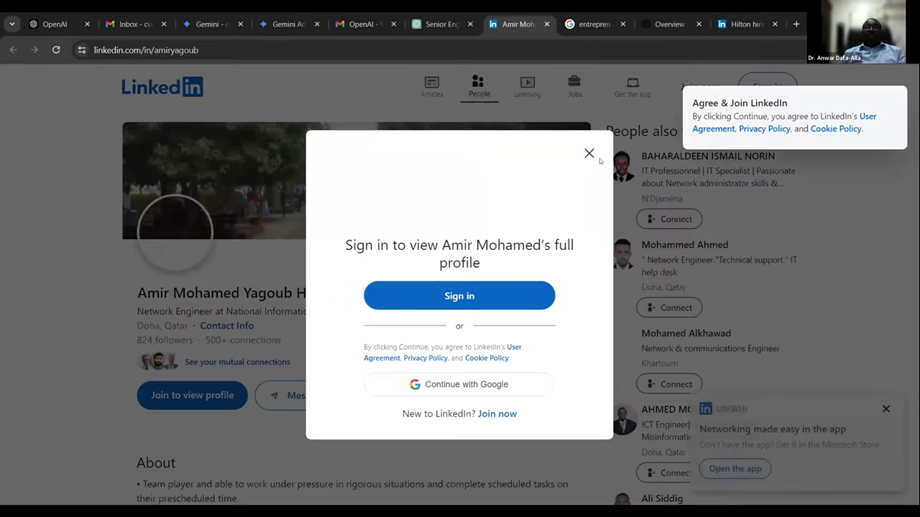
Step: Dismiss the LinkedIn sign-in prompt and highlight the profile headline "Network Engineer at National Information Center(NIC)"
click(589, 142)
scroll(325, 203, down, 2)
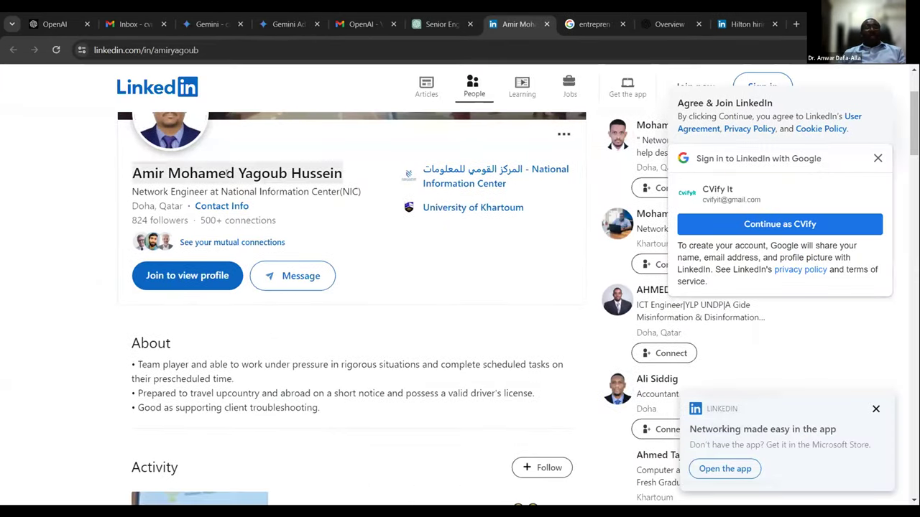
double_click(185, 191)
click(186, 191)
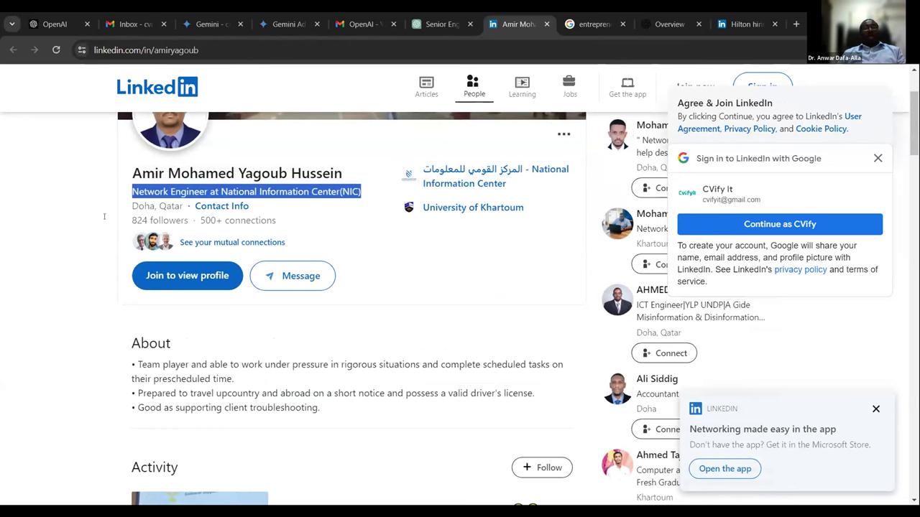
scroll(104, 216, up, 2)
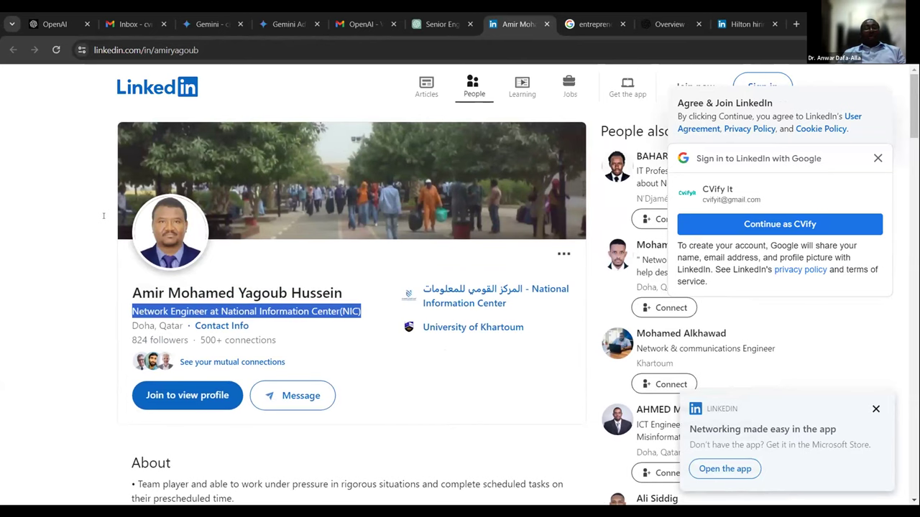